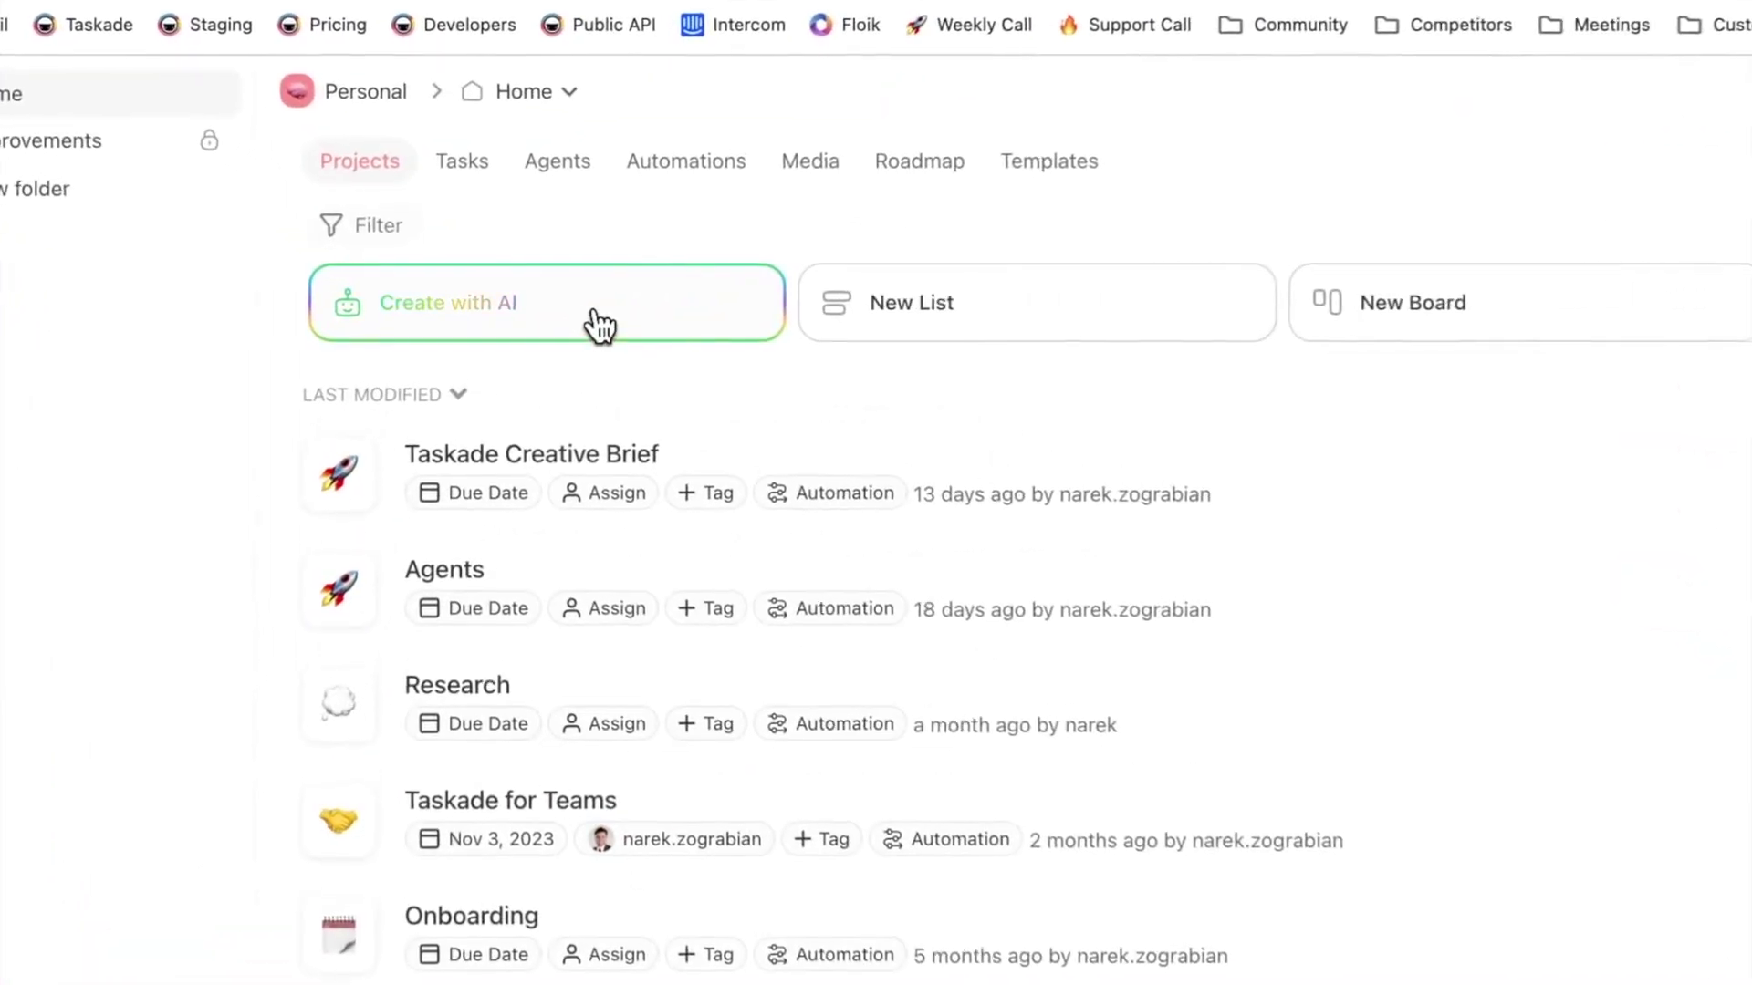
- Start a Create with AI project with the request 'Create a list of Blog Article Titles for Taskade'
left_click(536, 298)
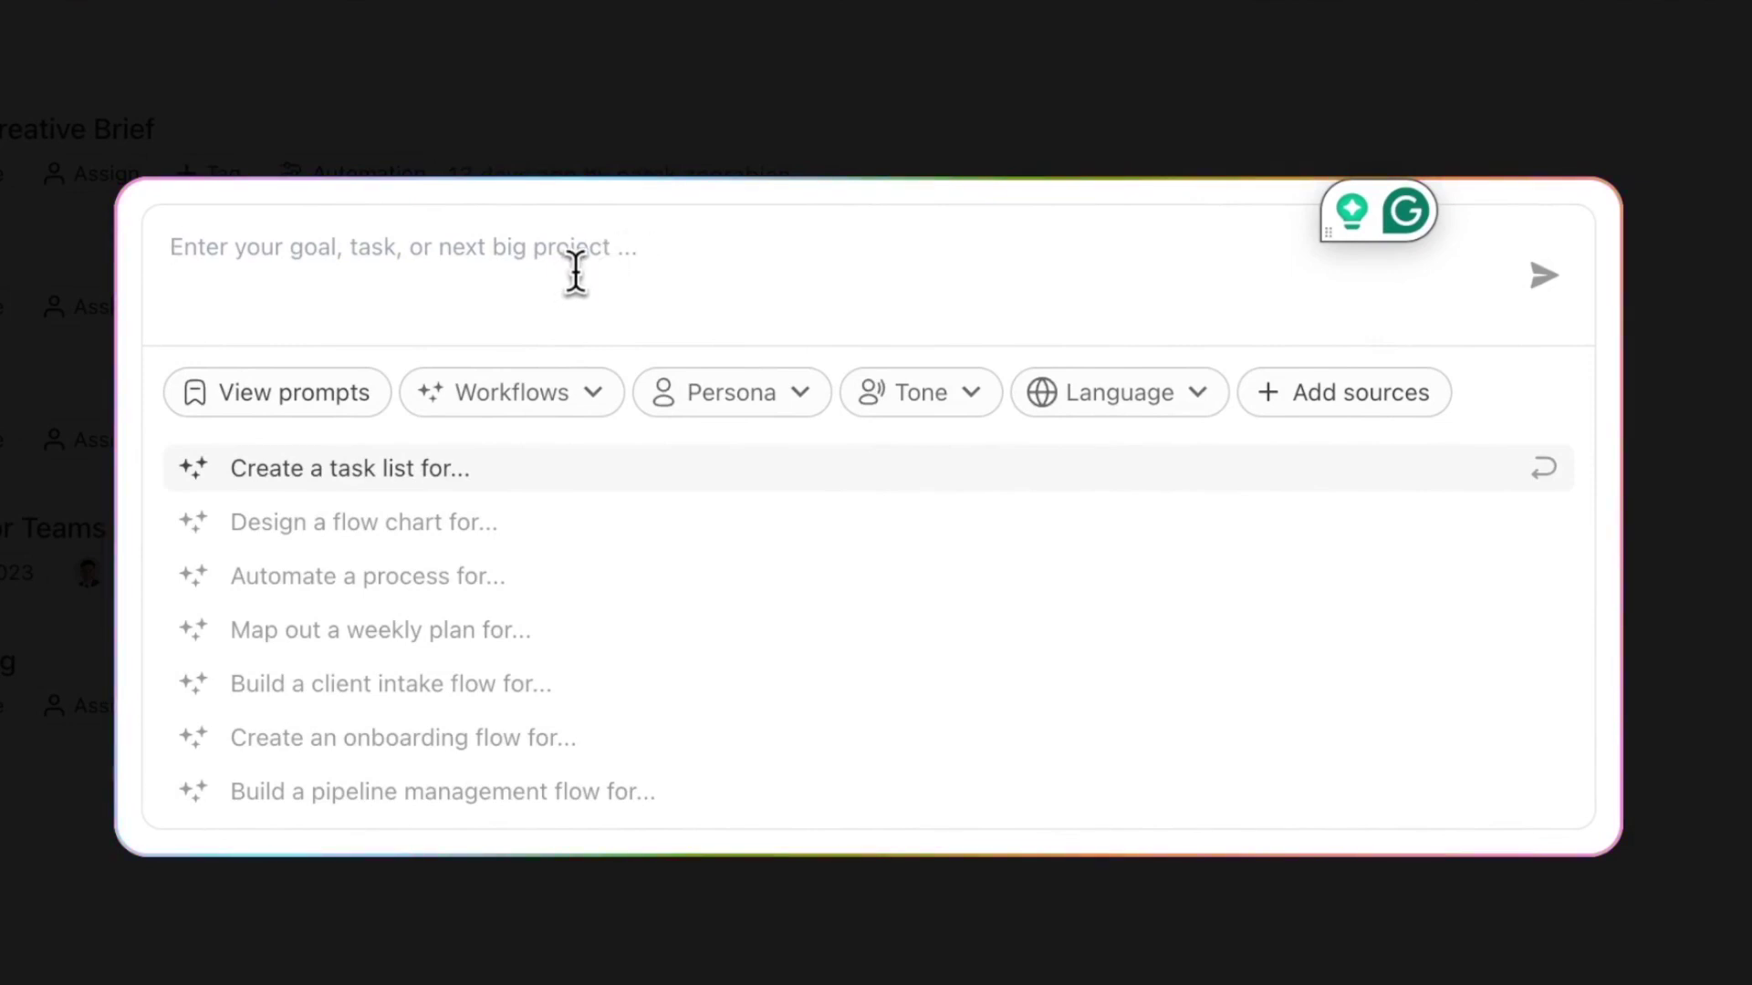
type("Cr")
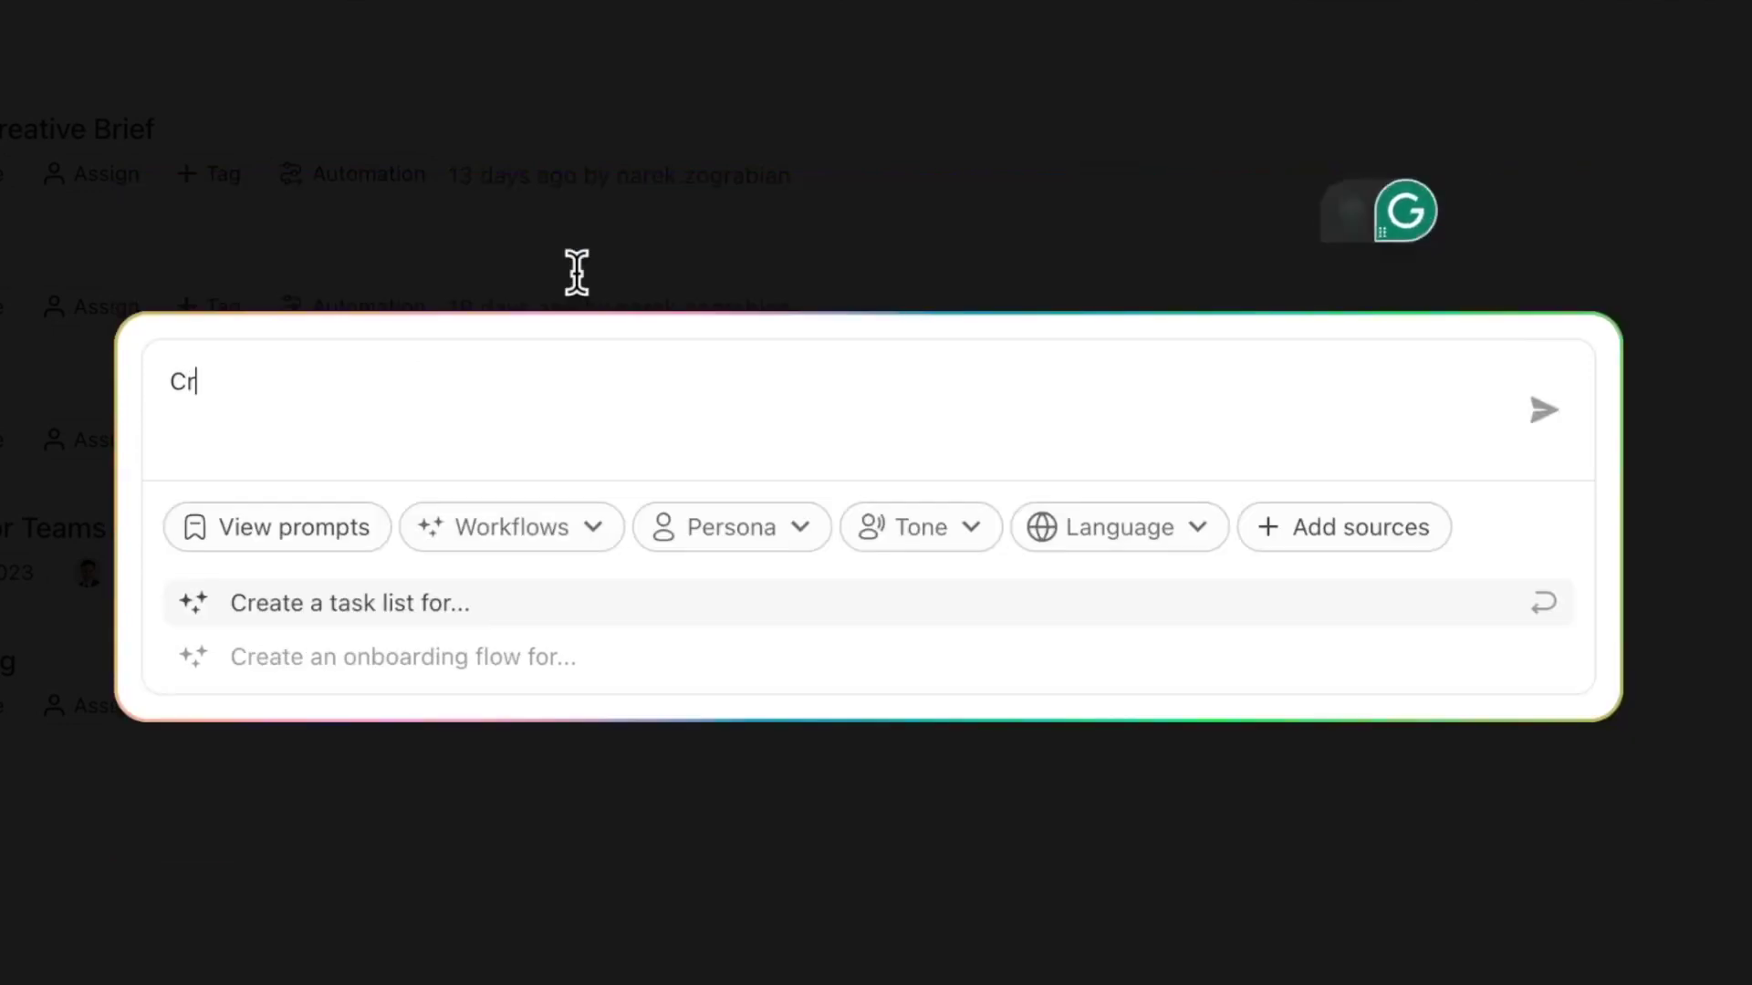
type("eate a lsi")
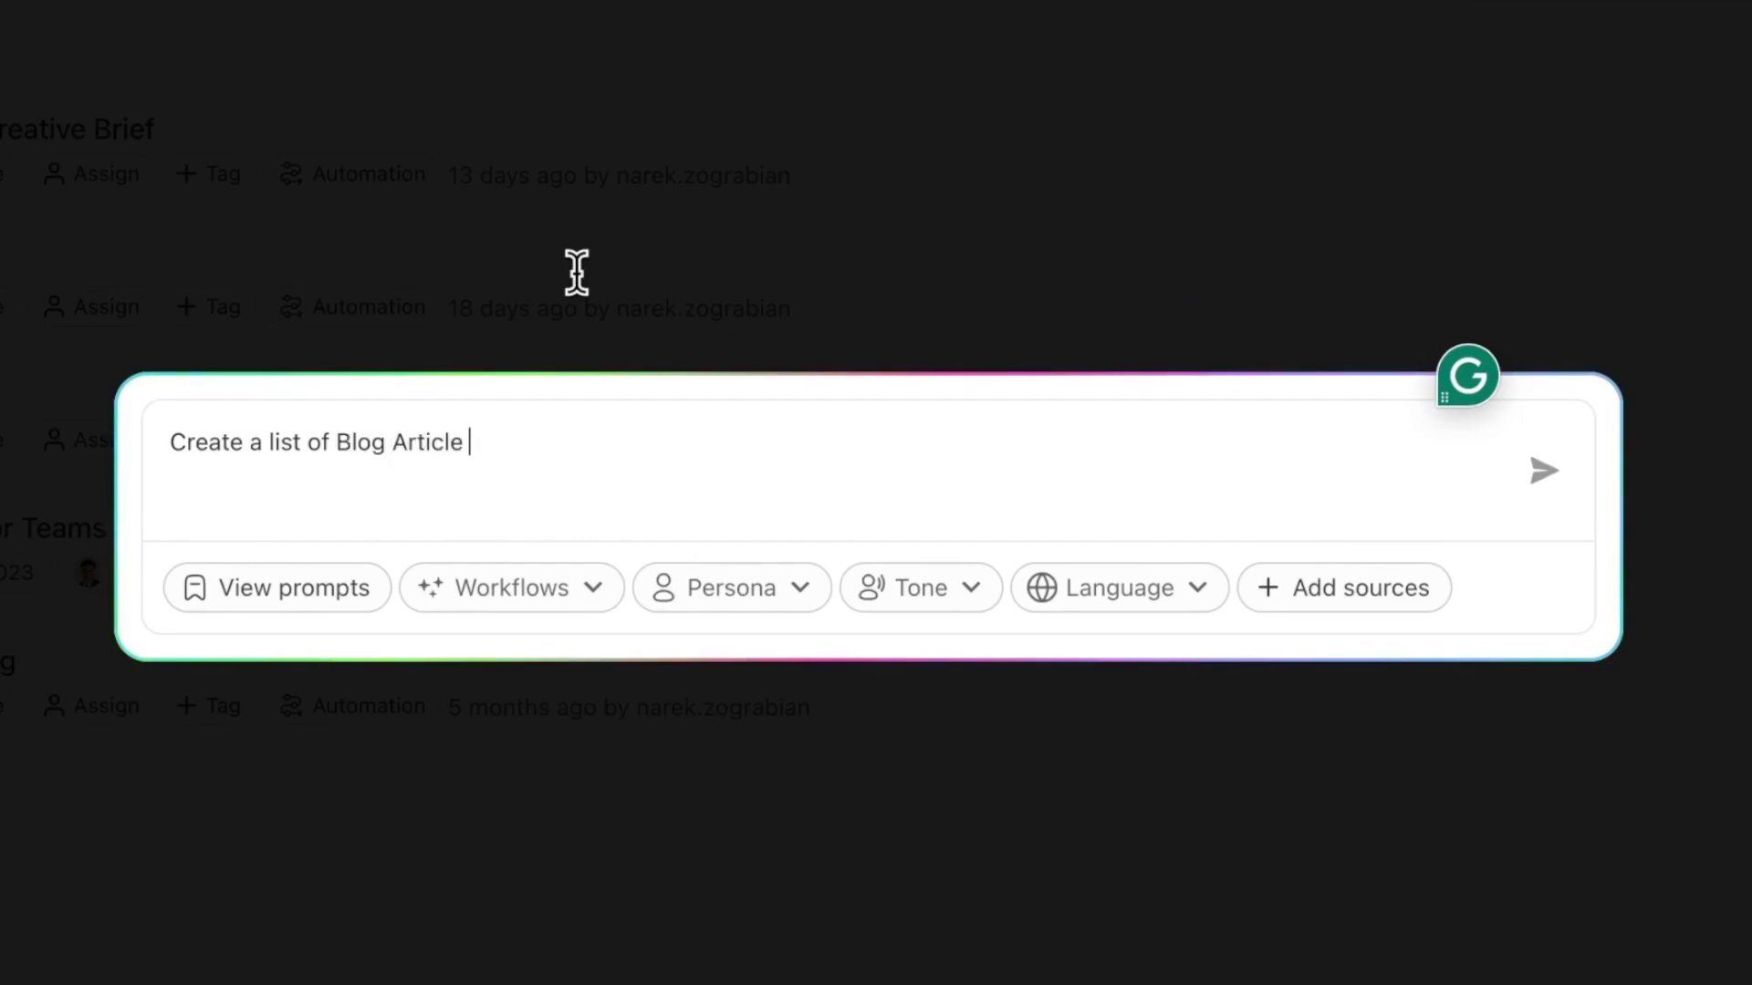
type("les for Taskade")
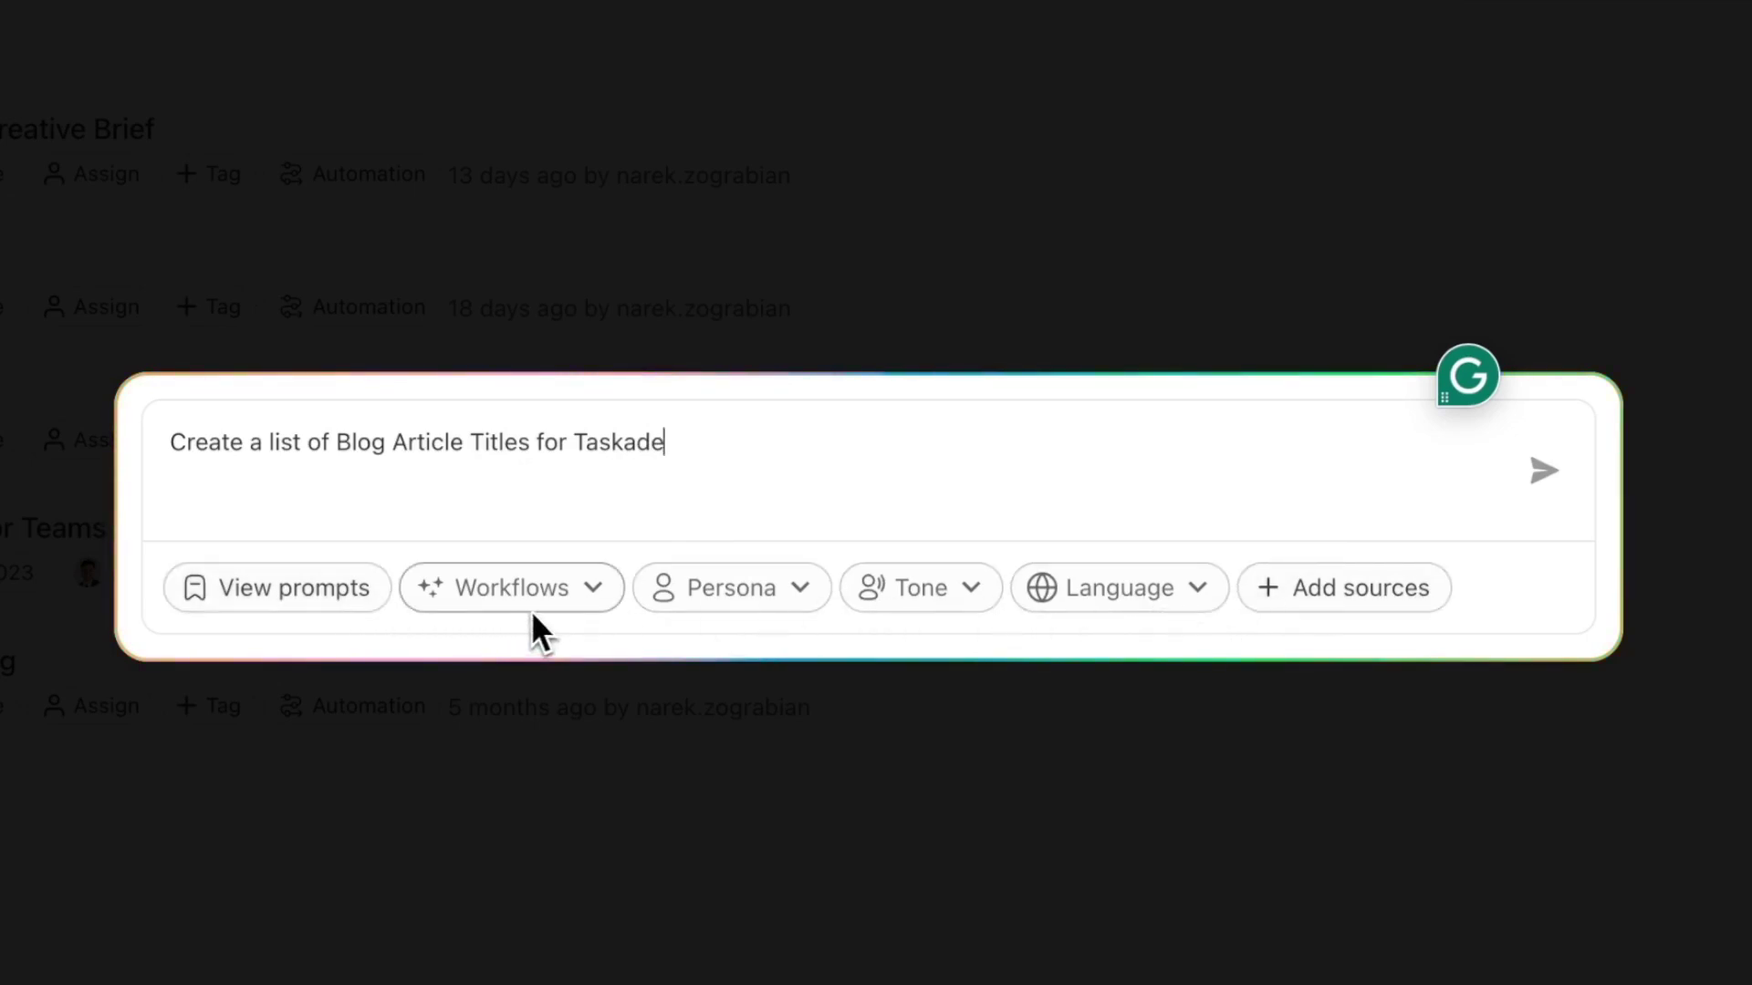
- Upload Keywords.pdf as a source for the AI request and bring up the output types
left_click(1334, 607)
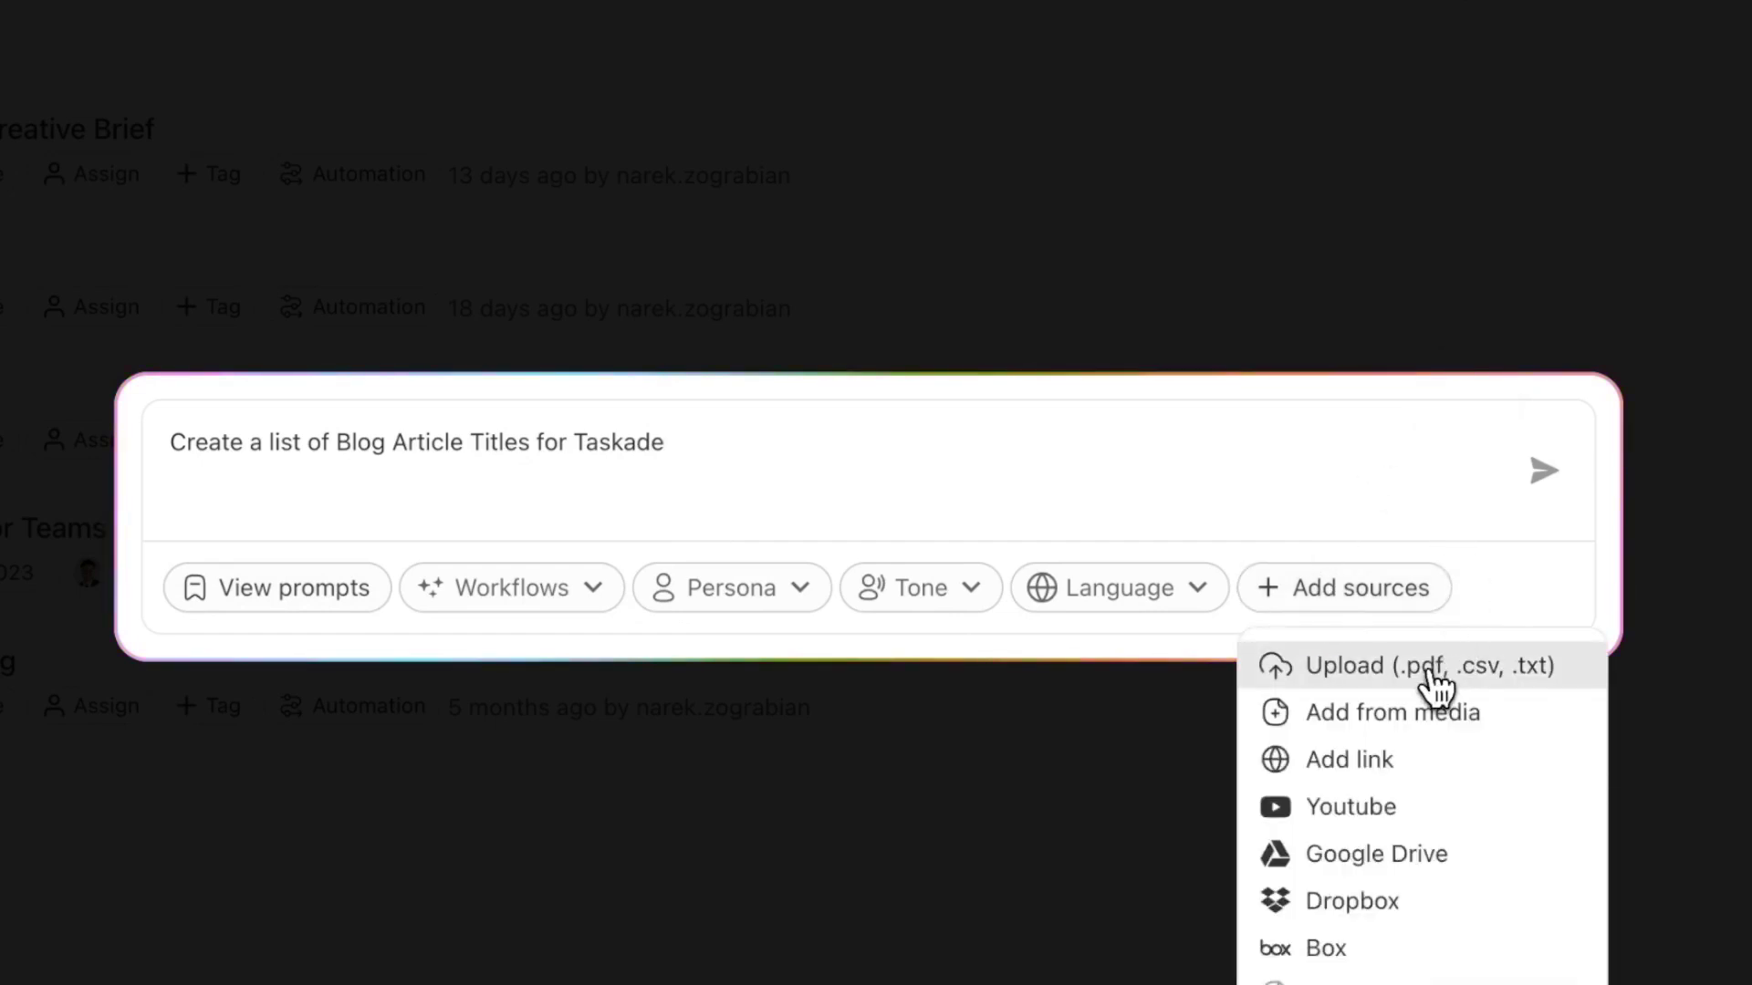
left_click(1405, 680)
left_click(602, 224)
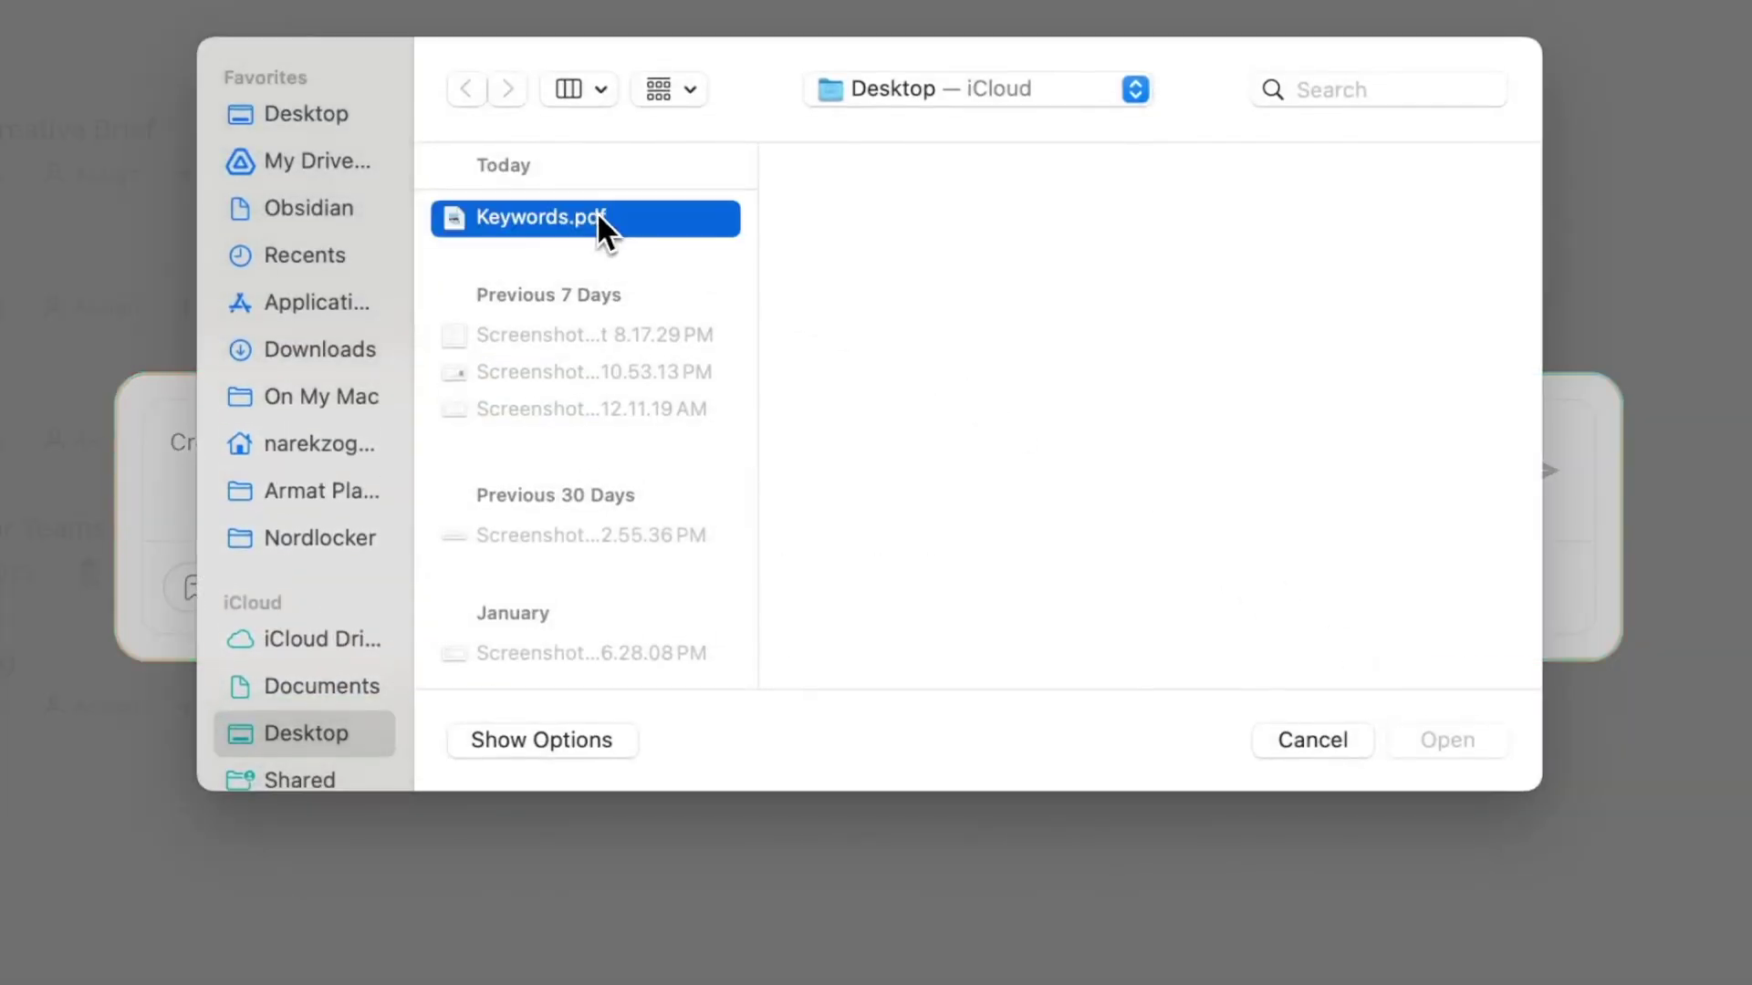
left_click(1431, 737)
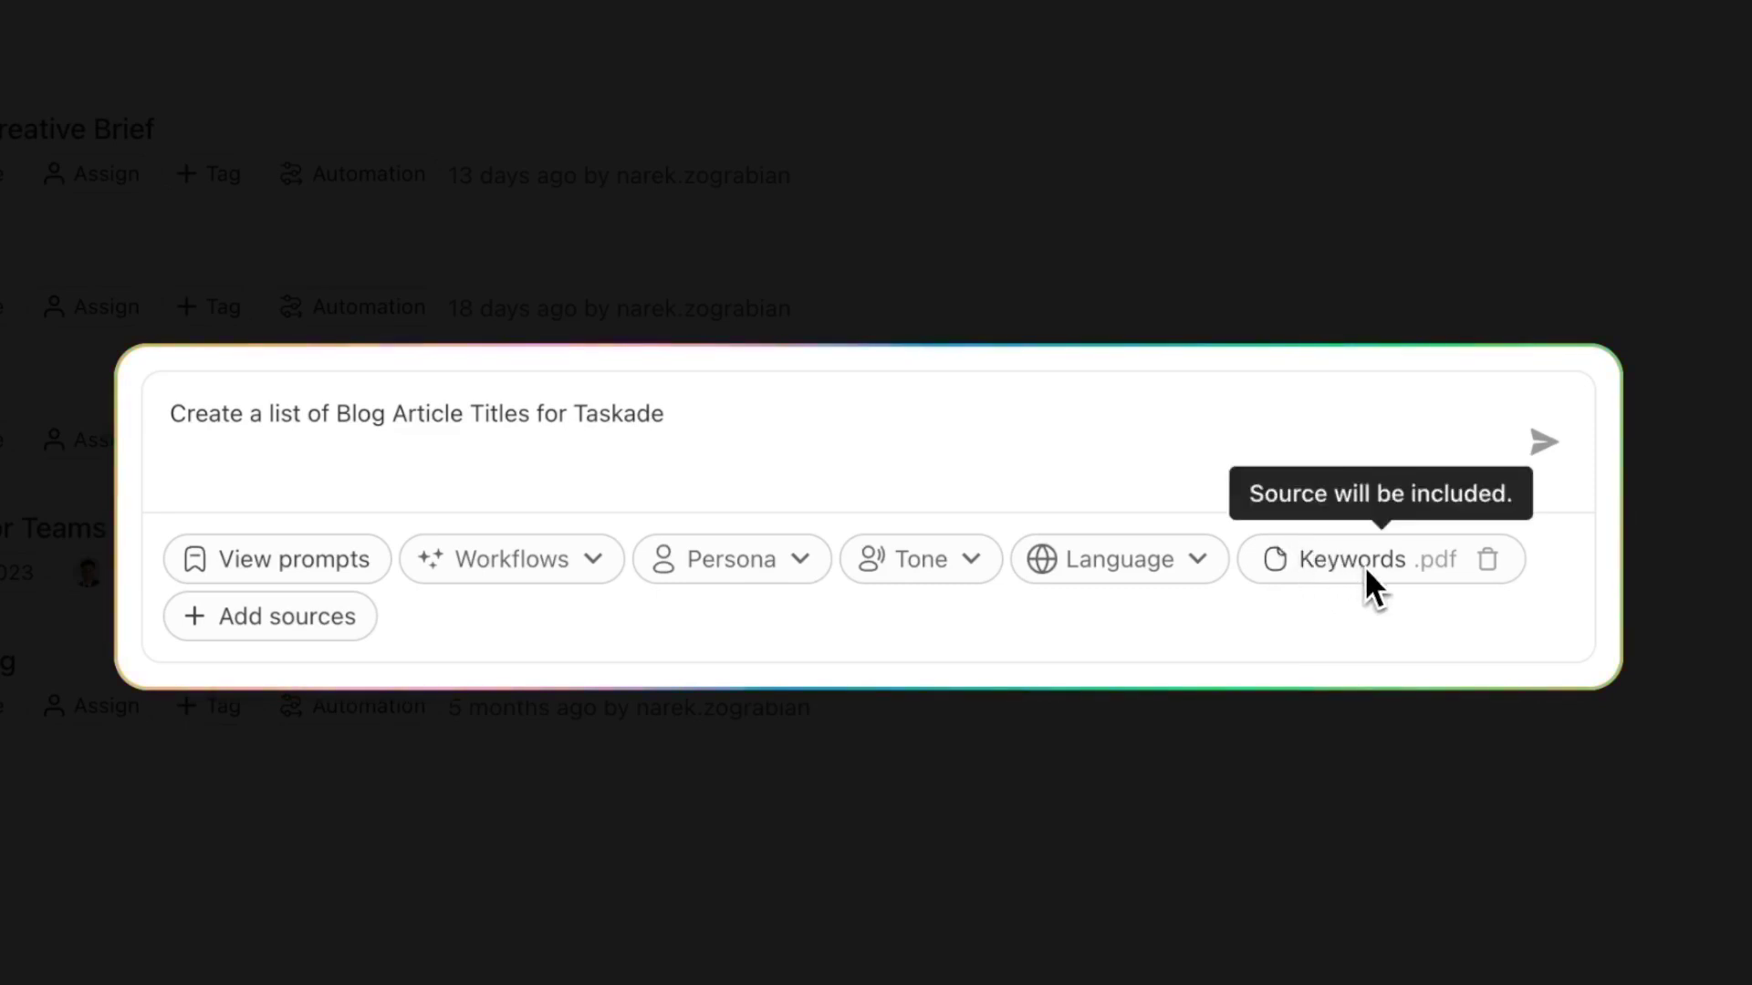
left_click(566, 583)
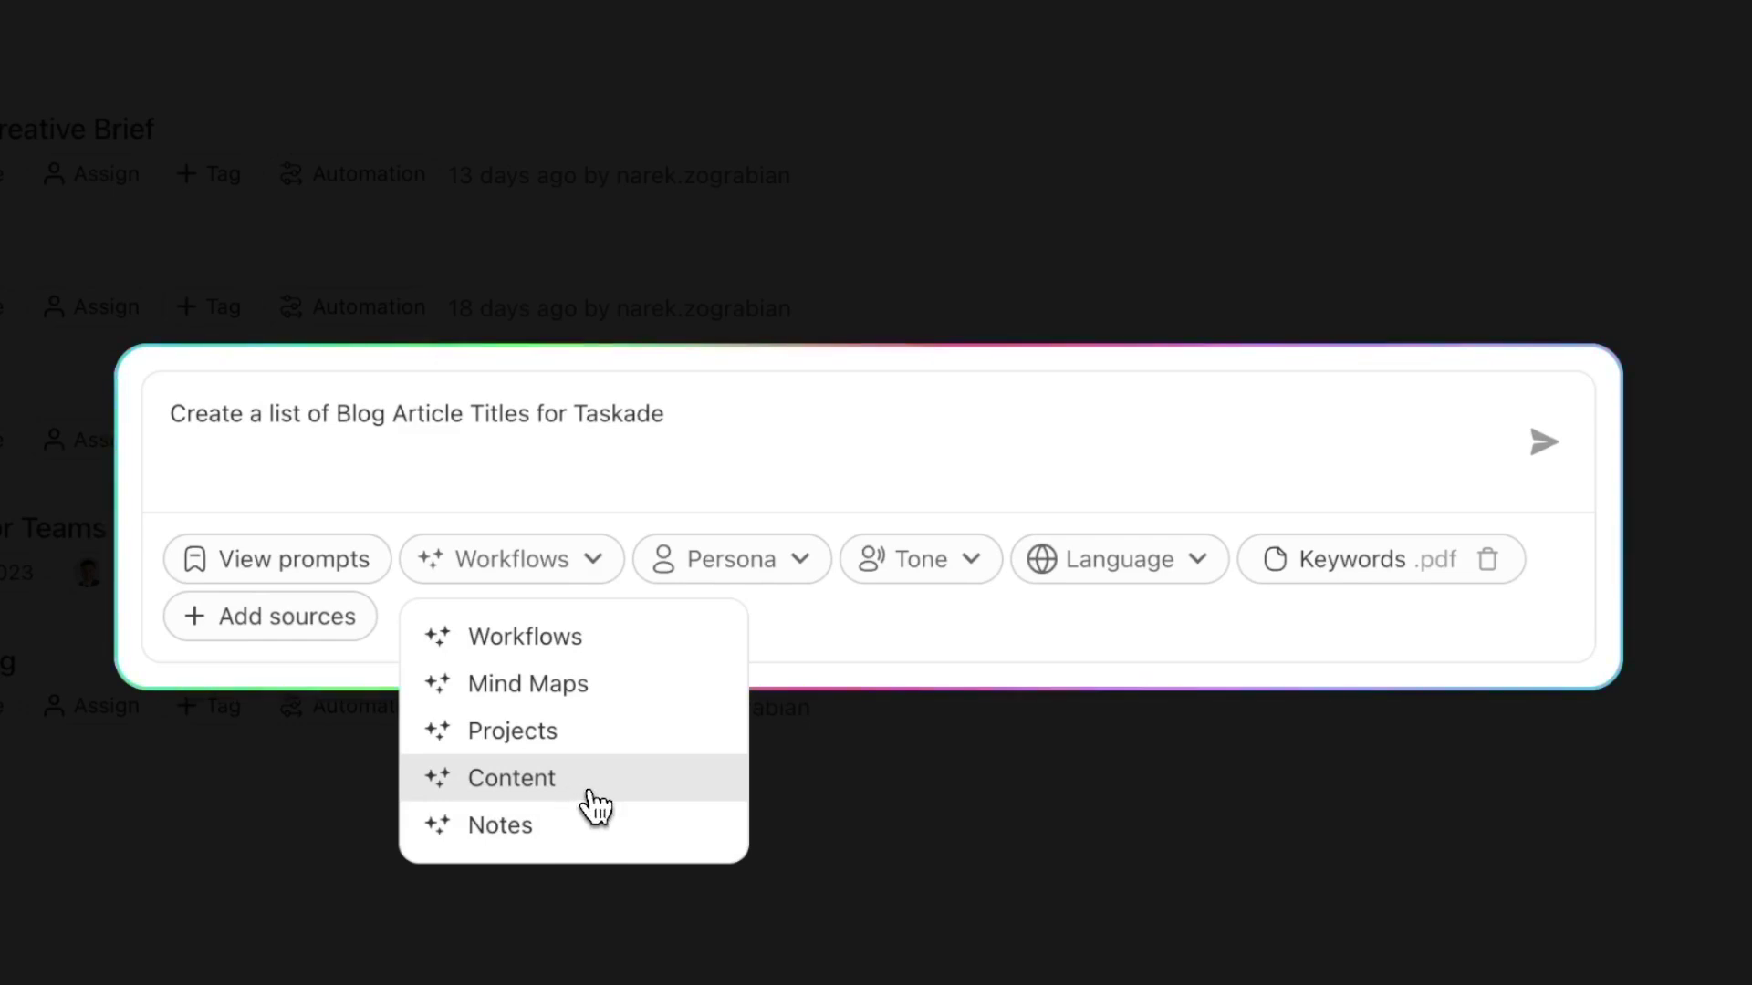
left_click(594, 806)
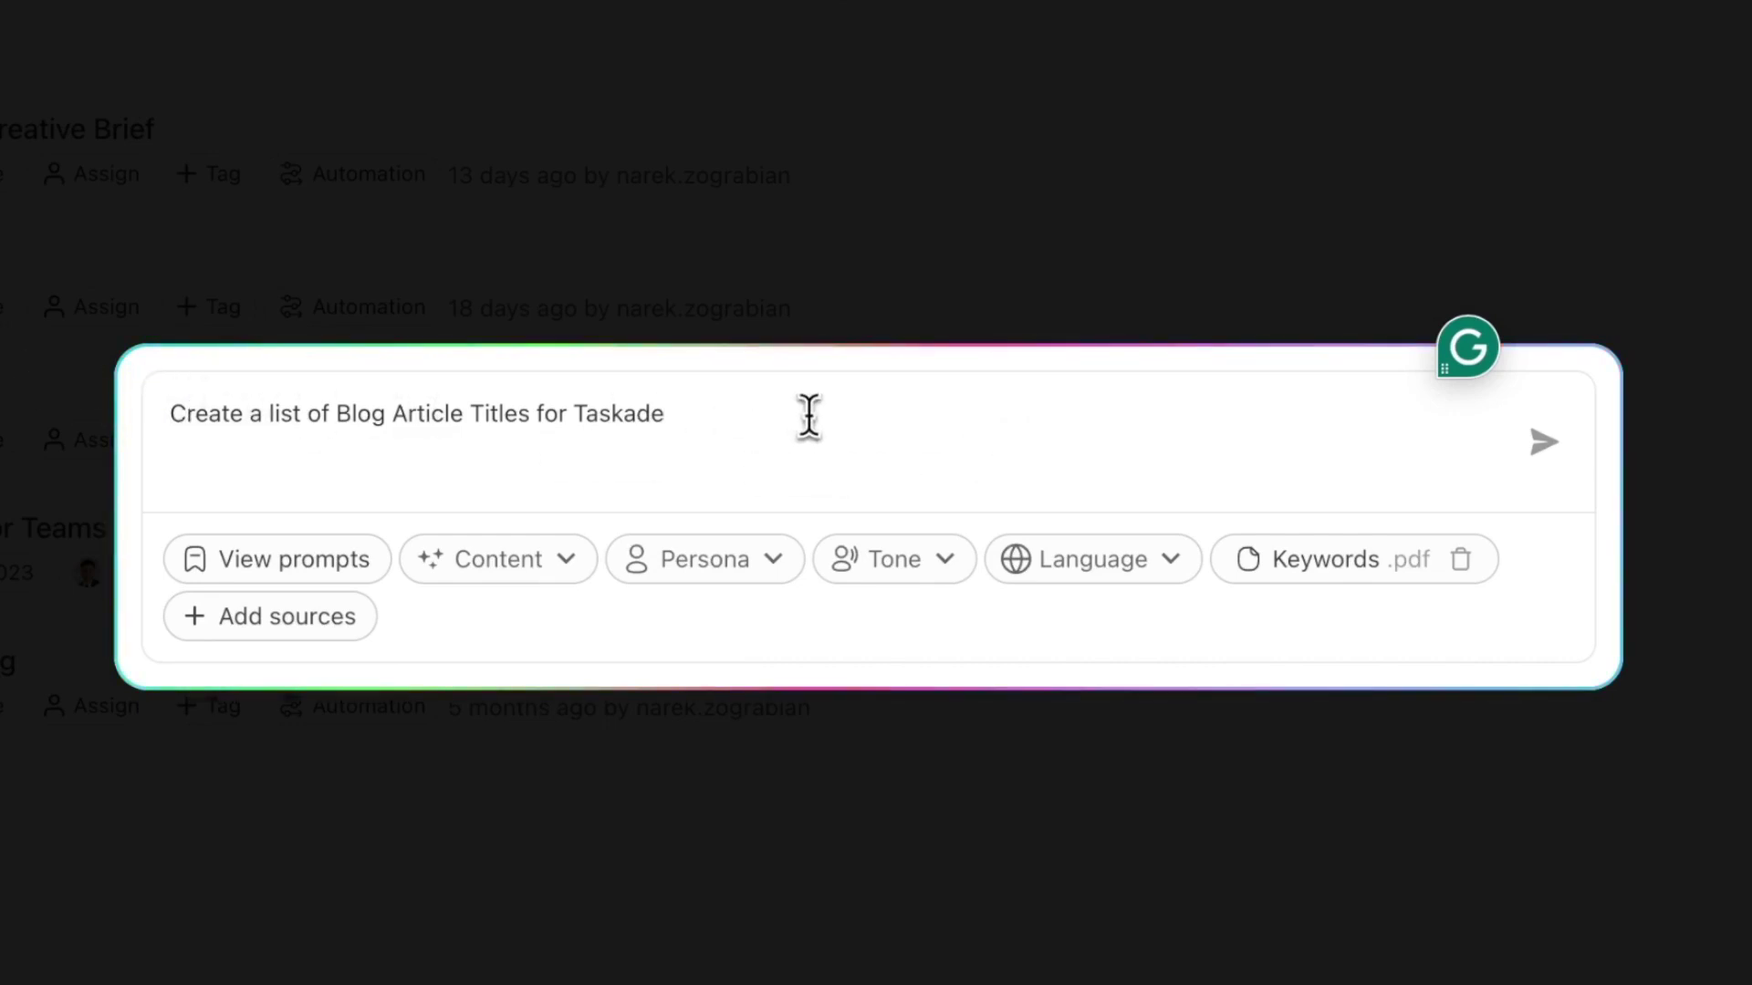
- Submit the request and review the 18 generated blog titles and SEO keywords
key("Return")
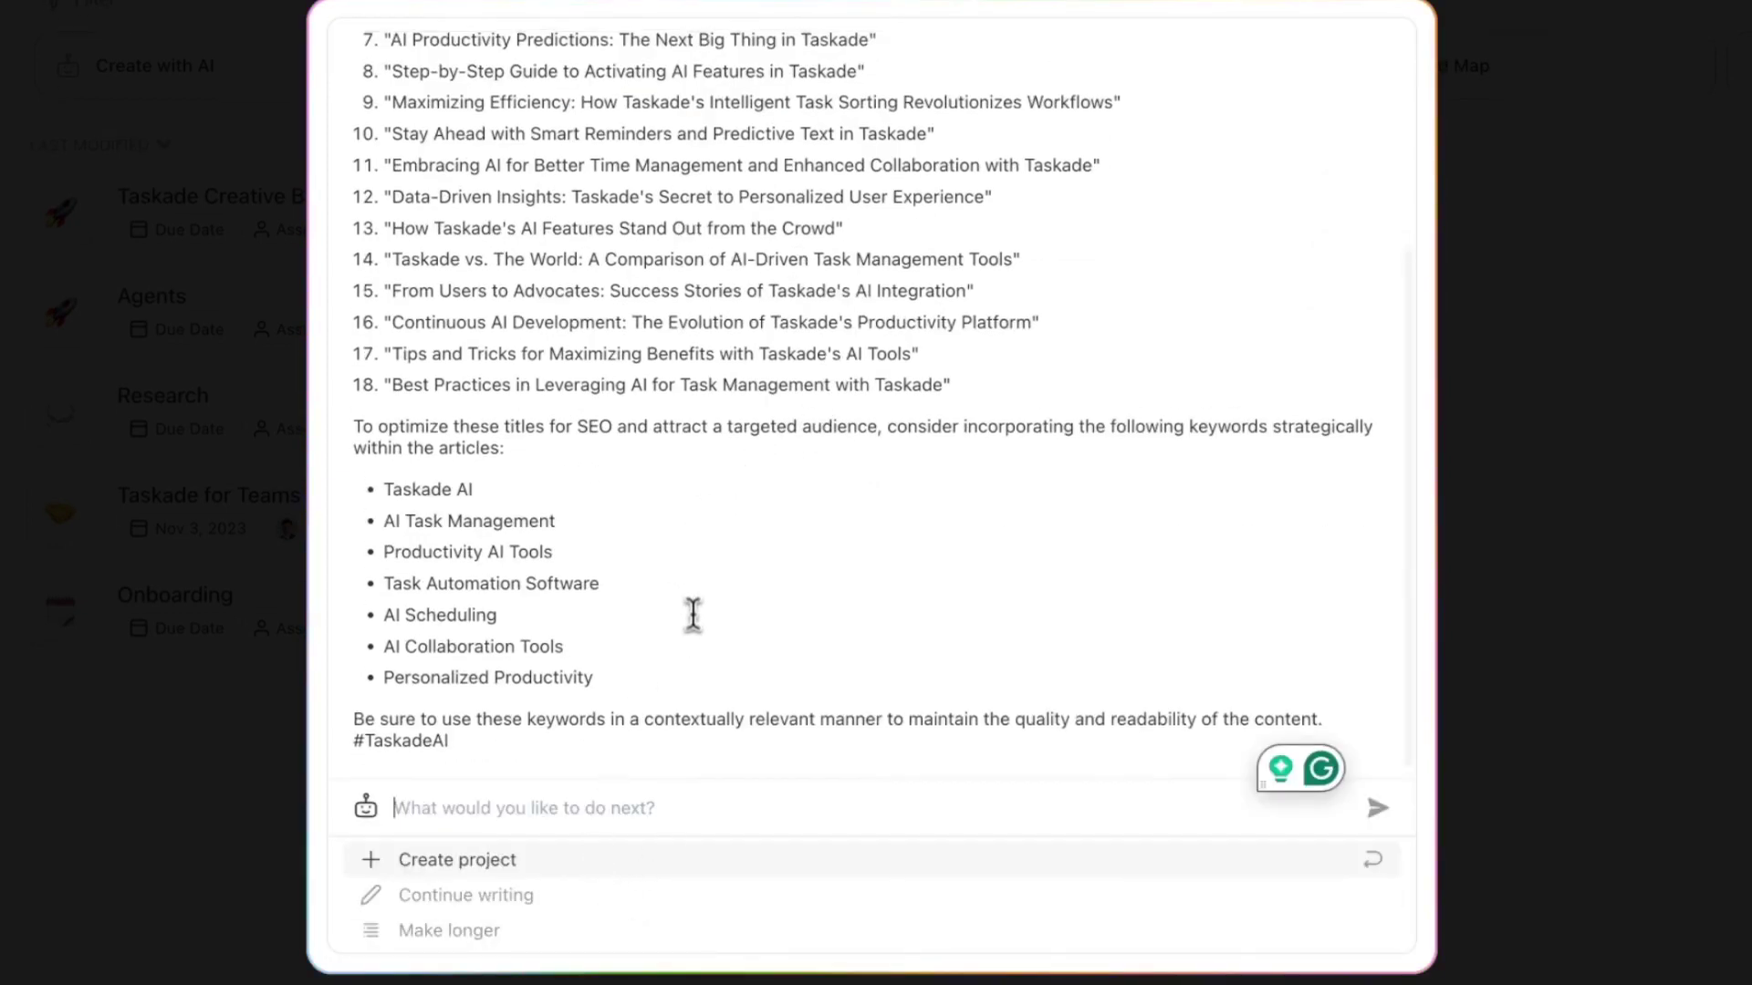
scroll(703, 639, "up", 5)
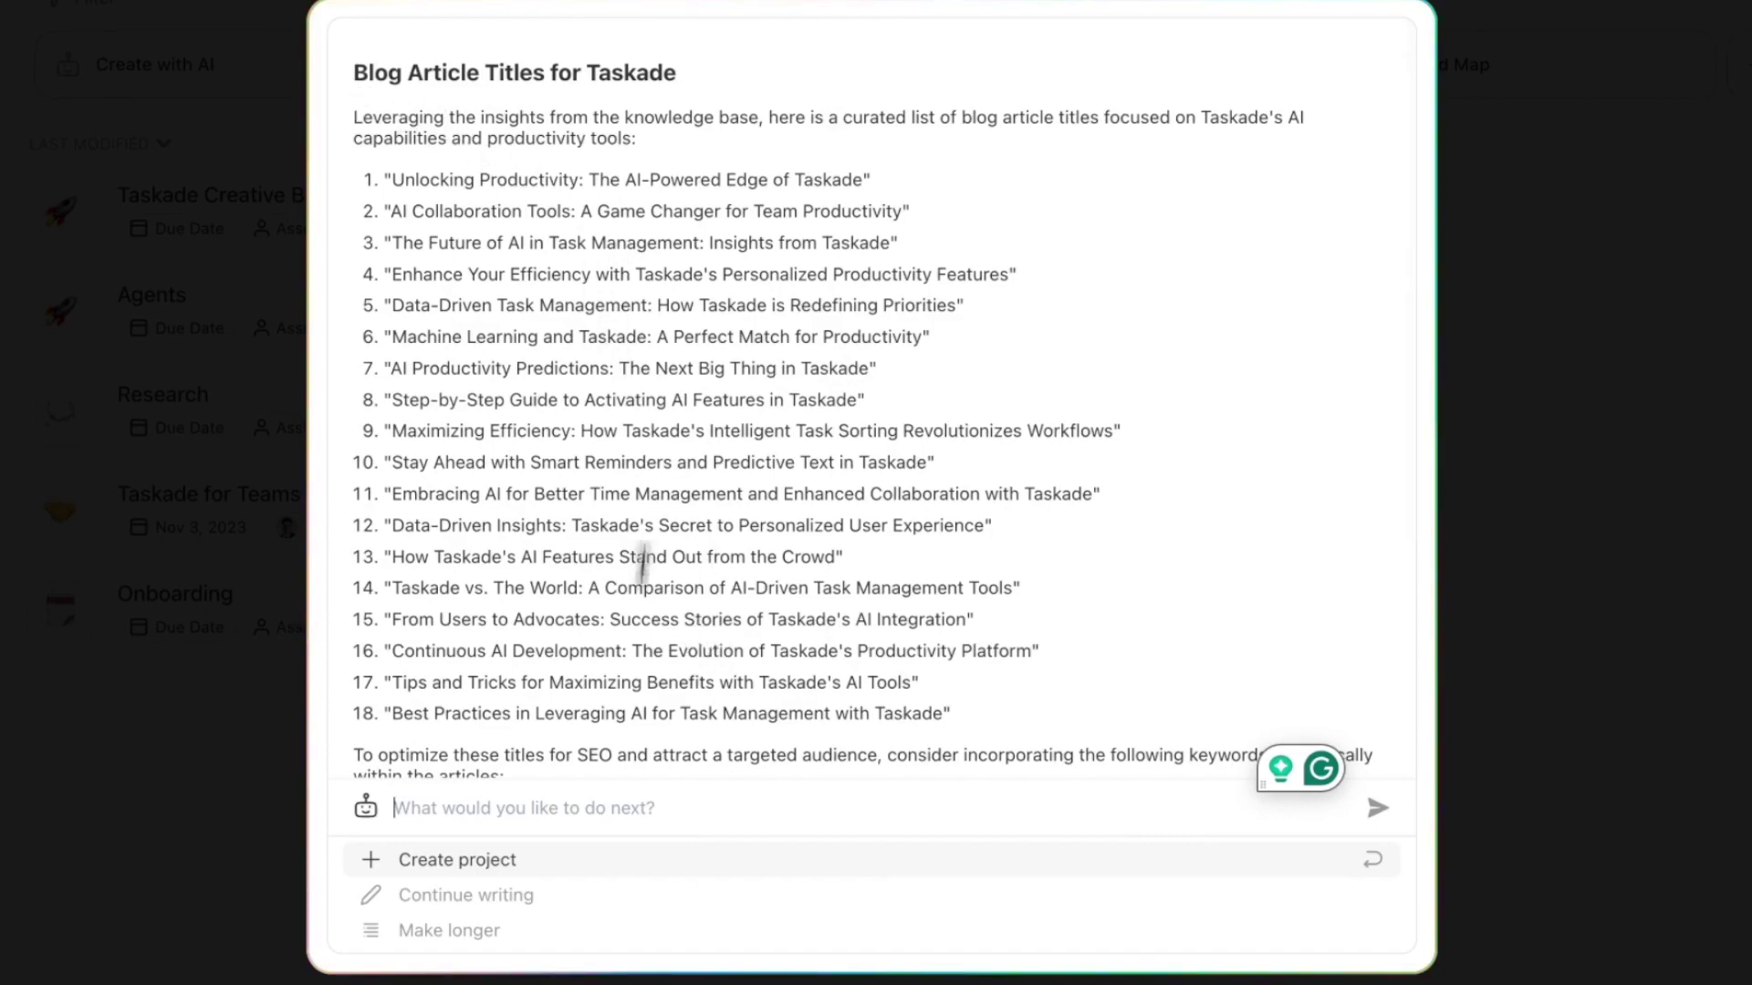
scroll(617, 617, "down", 4)
scroll(619, 638, "up", 4)
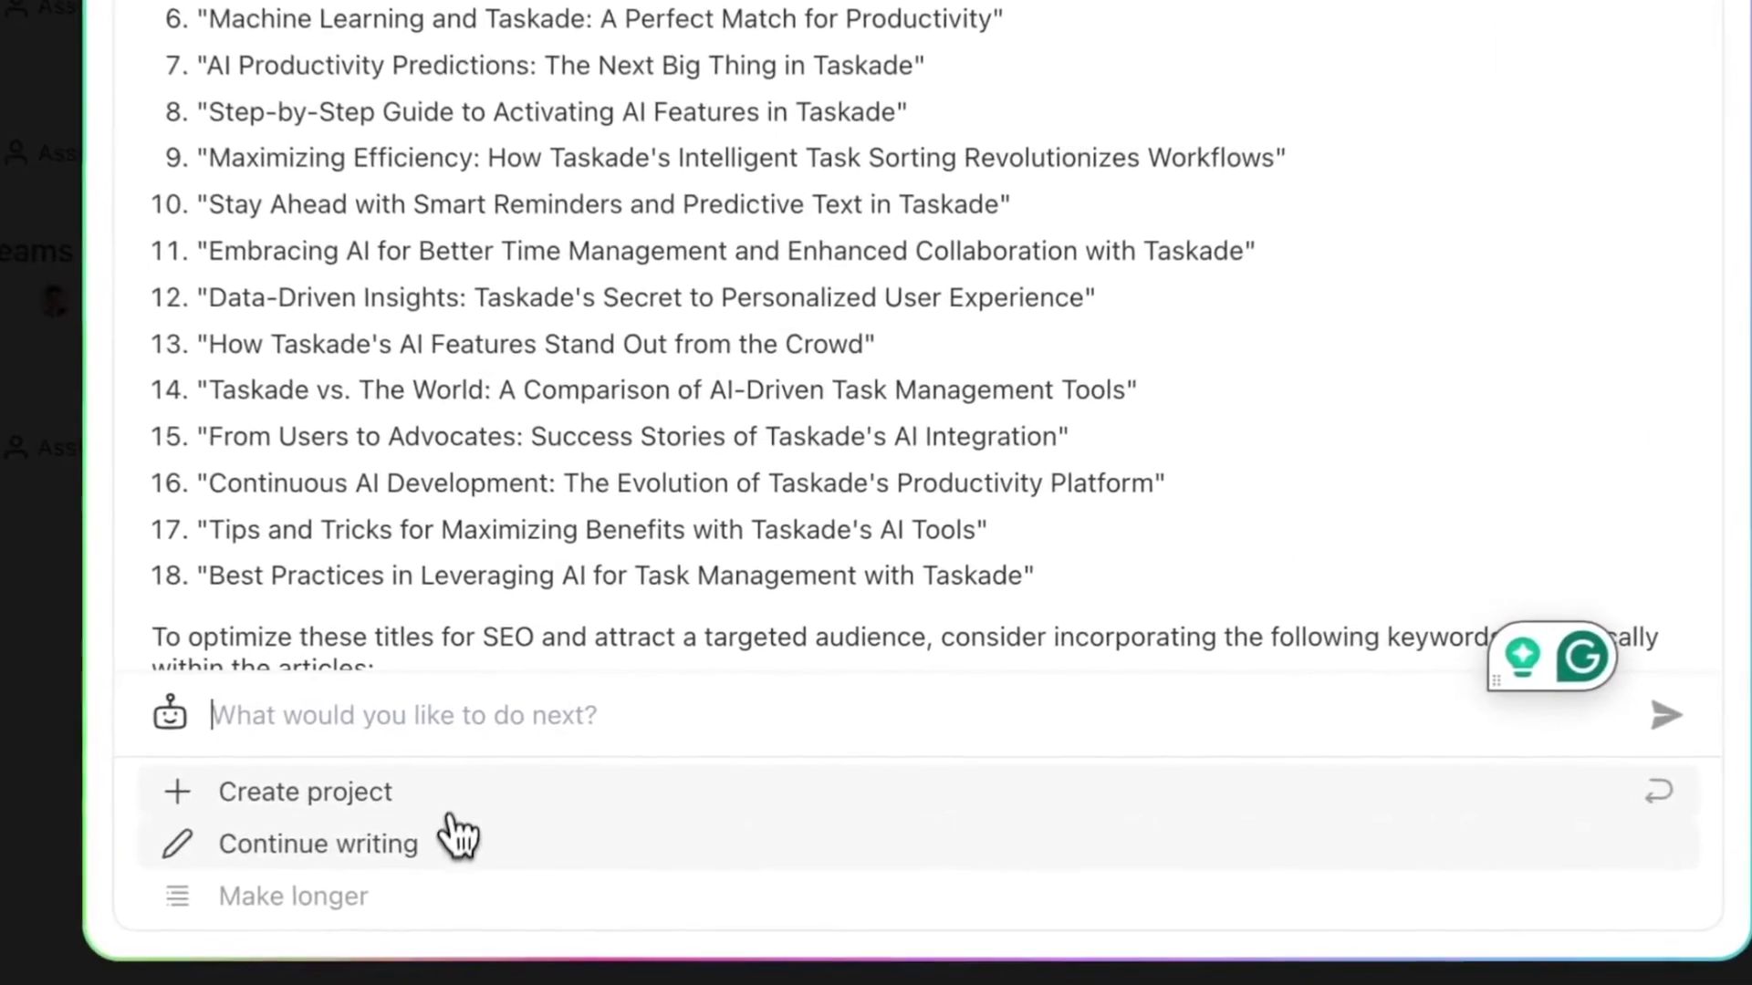
- Create a project from the AI response and delete the SEO keyword blocks below the titles
left_click(511, 832)
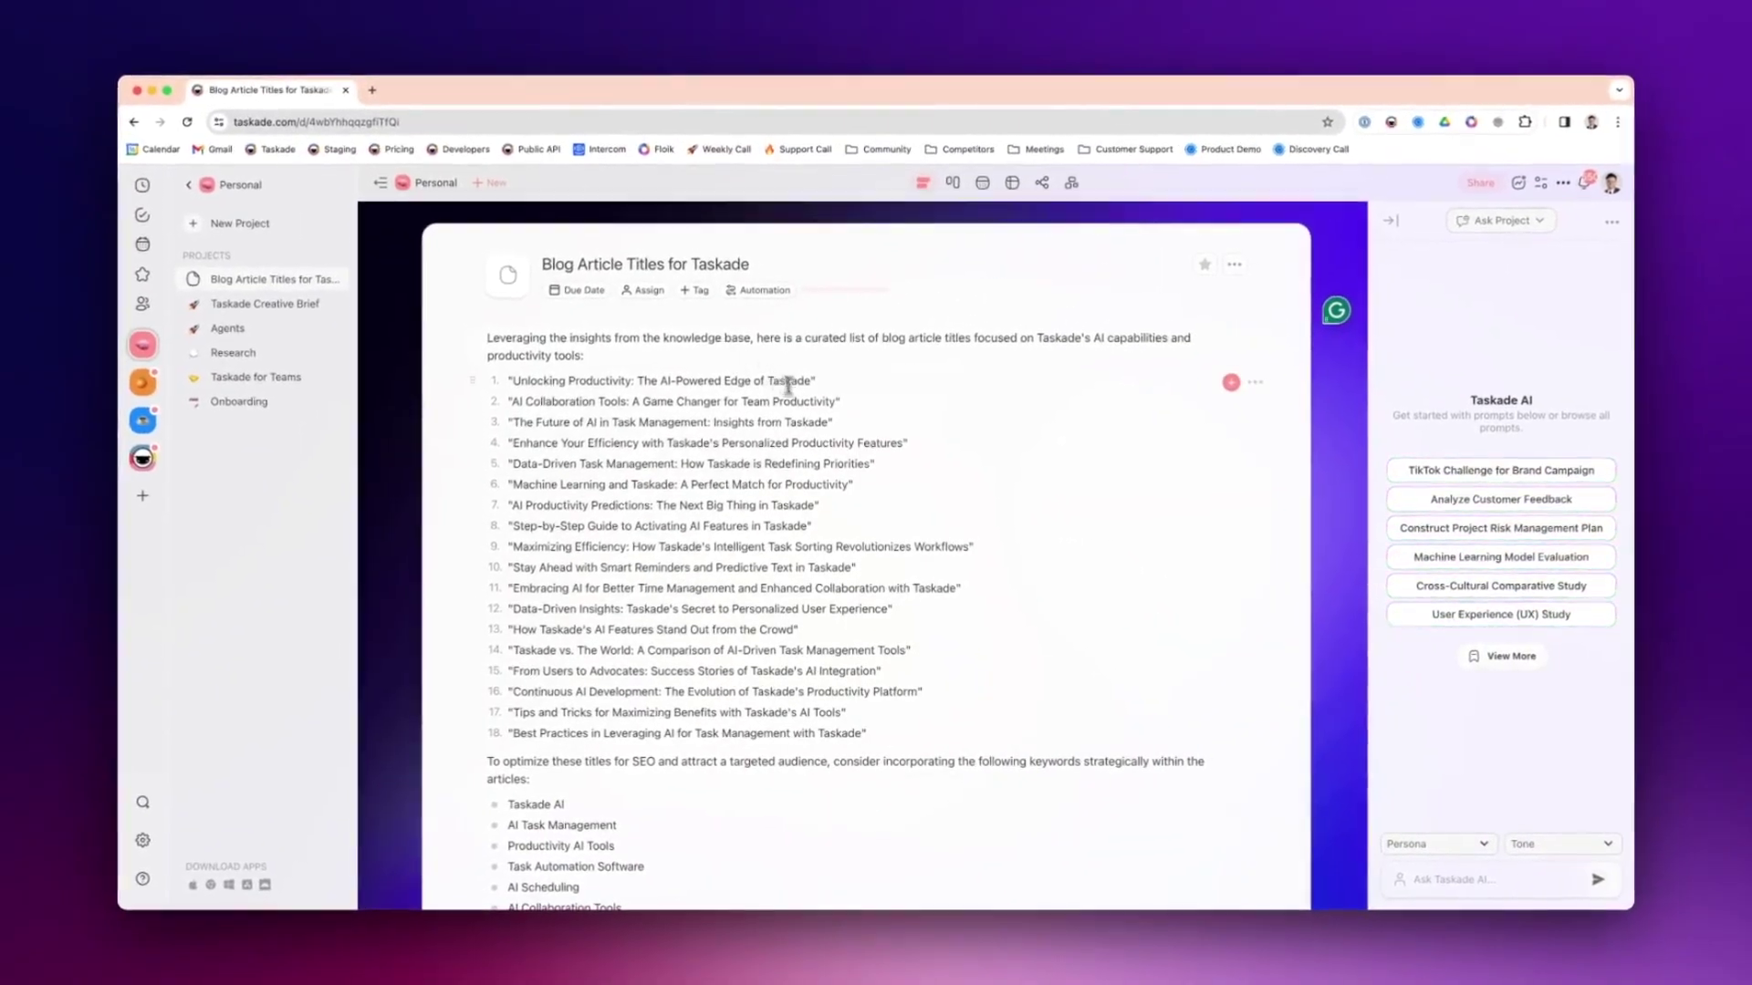
scroll(782, 526, "down", 3)
scroll(782, 527, "up", 3)
left_click(880, 355)
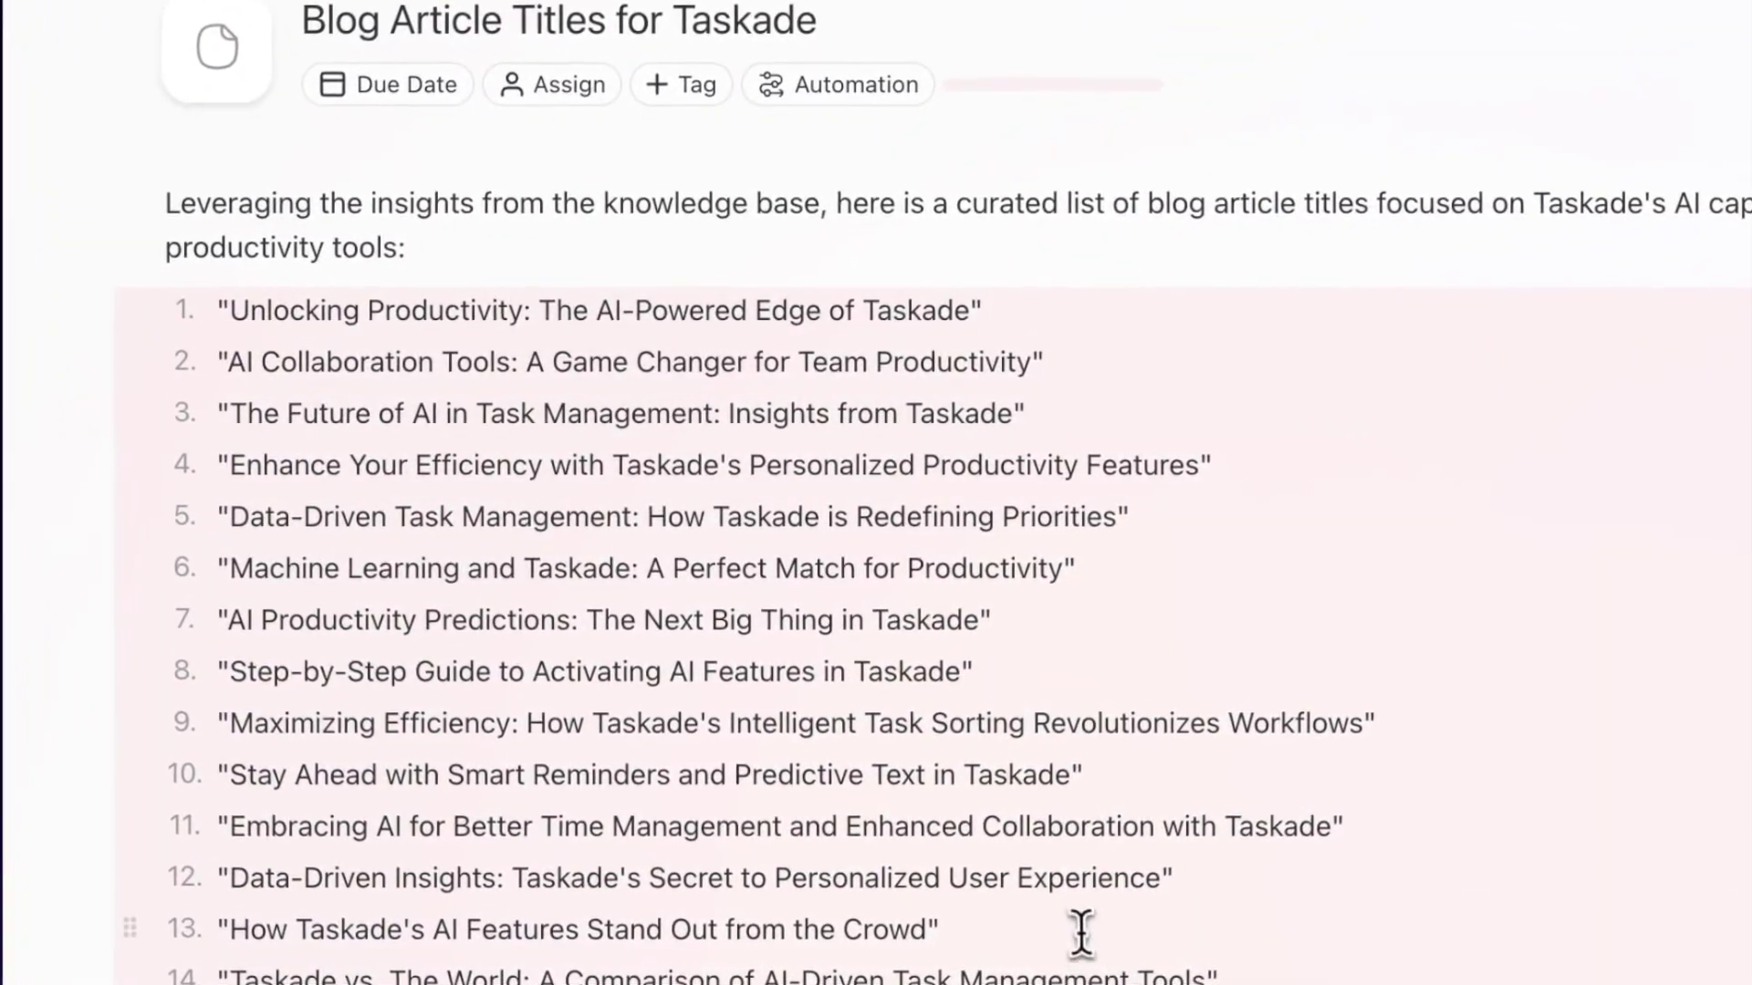
left_click(817, 273)
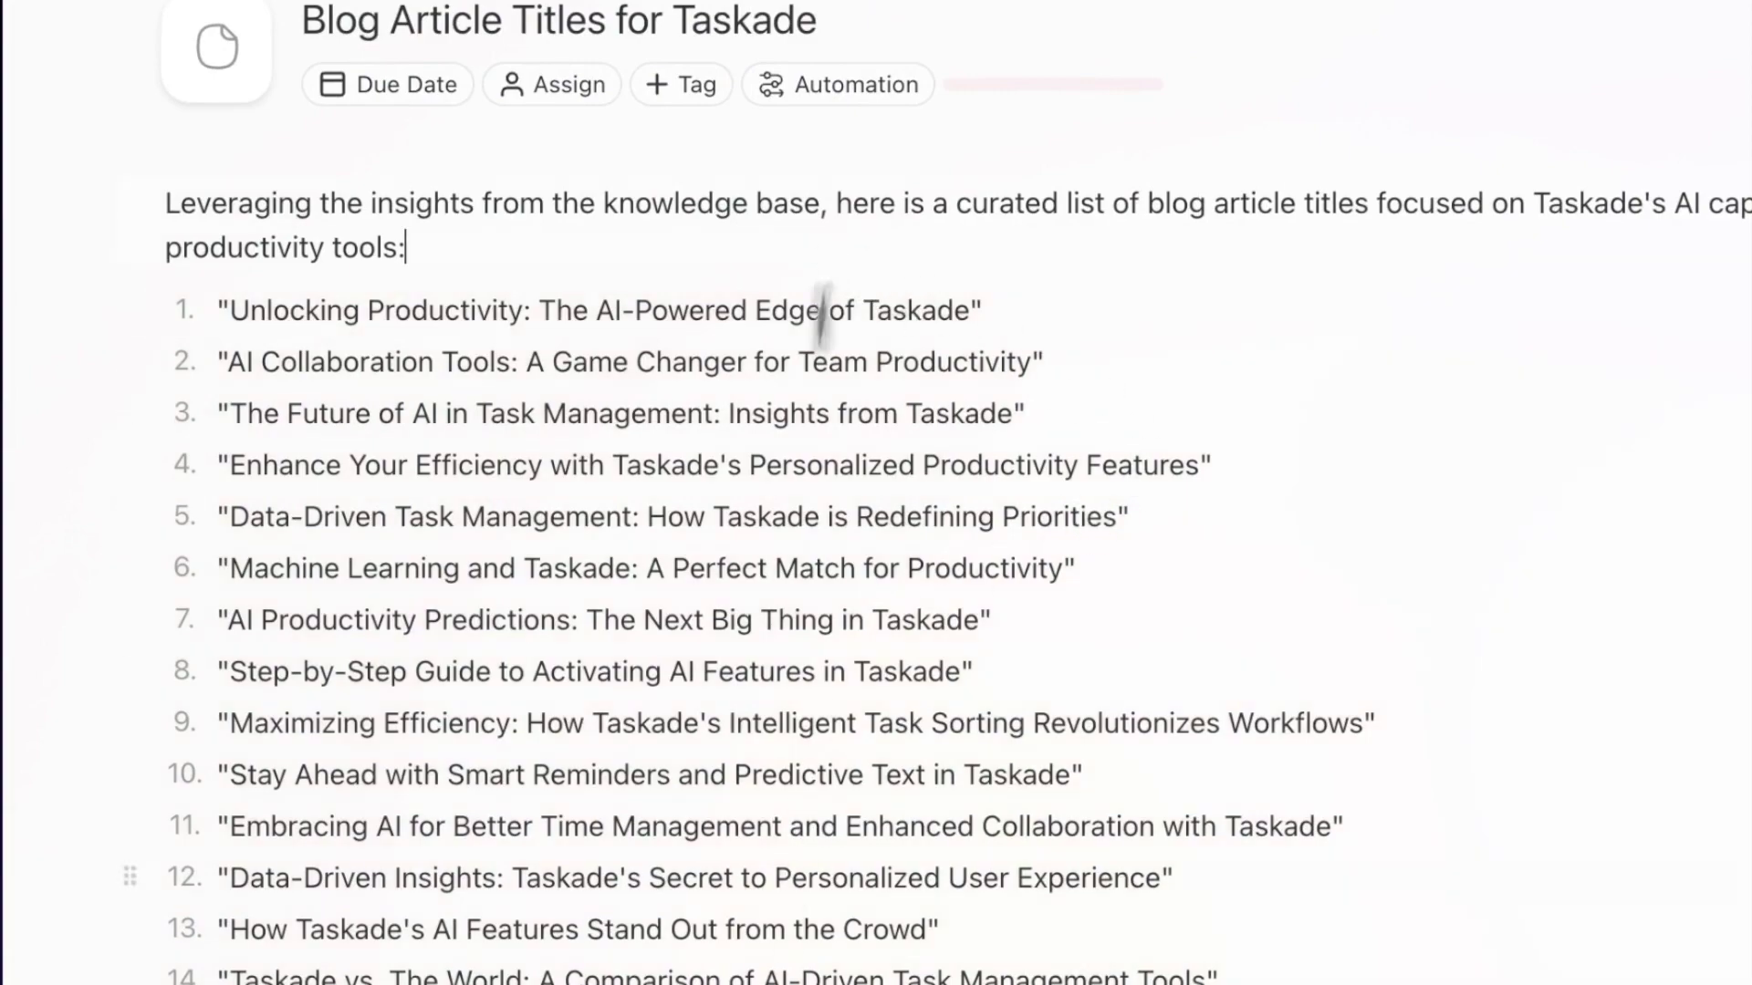
scroll(876, 493, "down", 5)
left_click(695, 587)
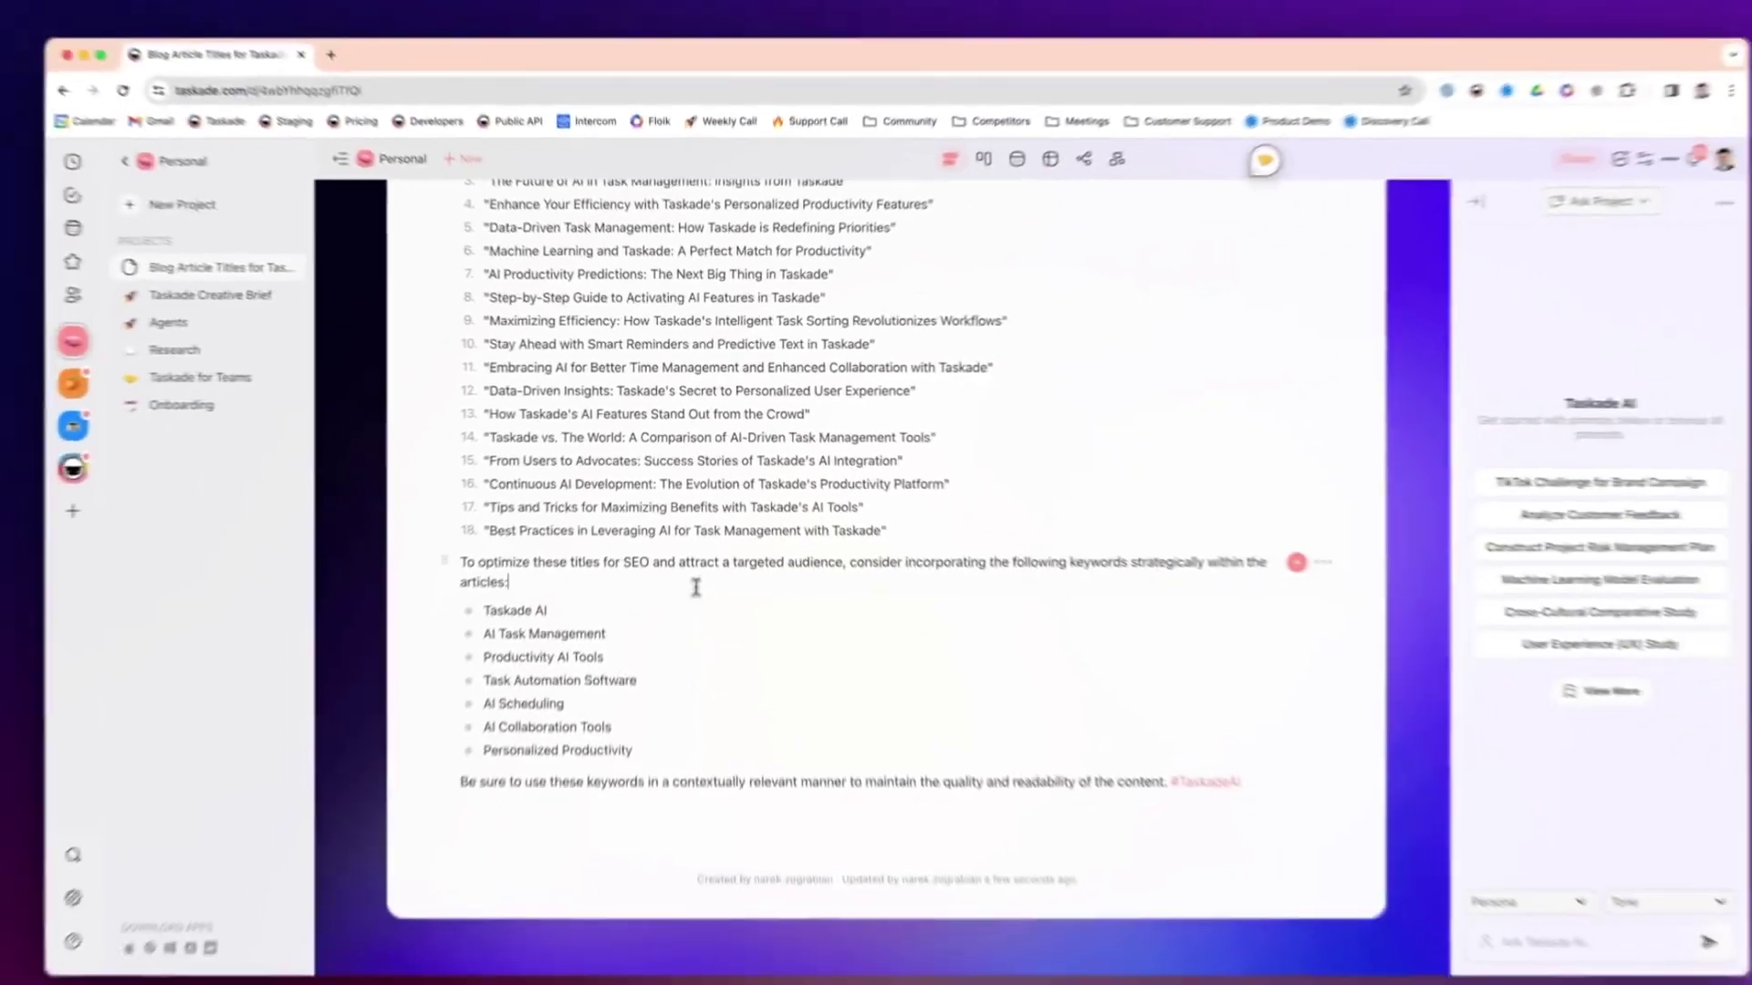
left_click_drag(695, 588, 733, 775)
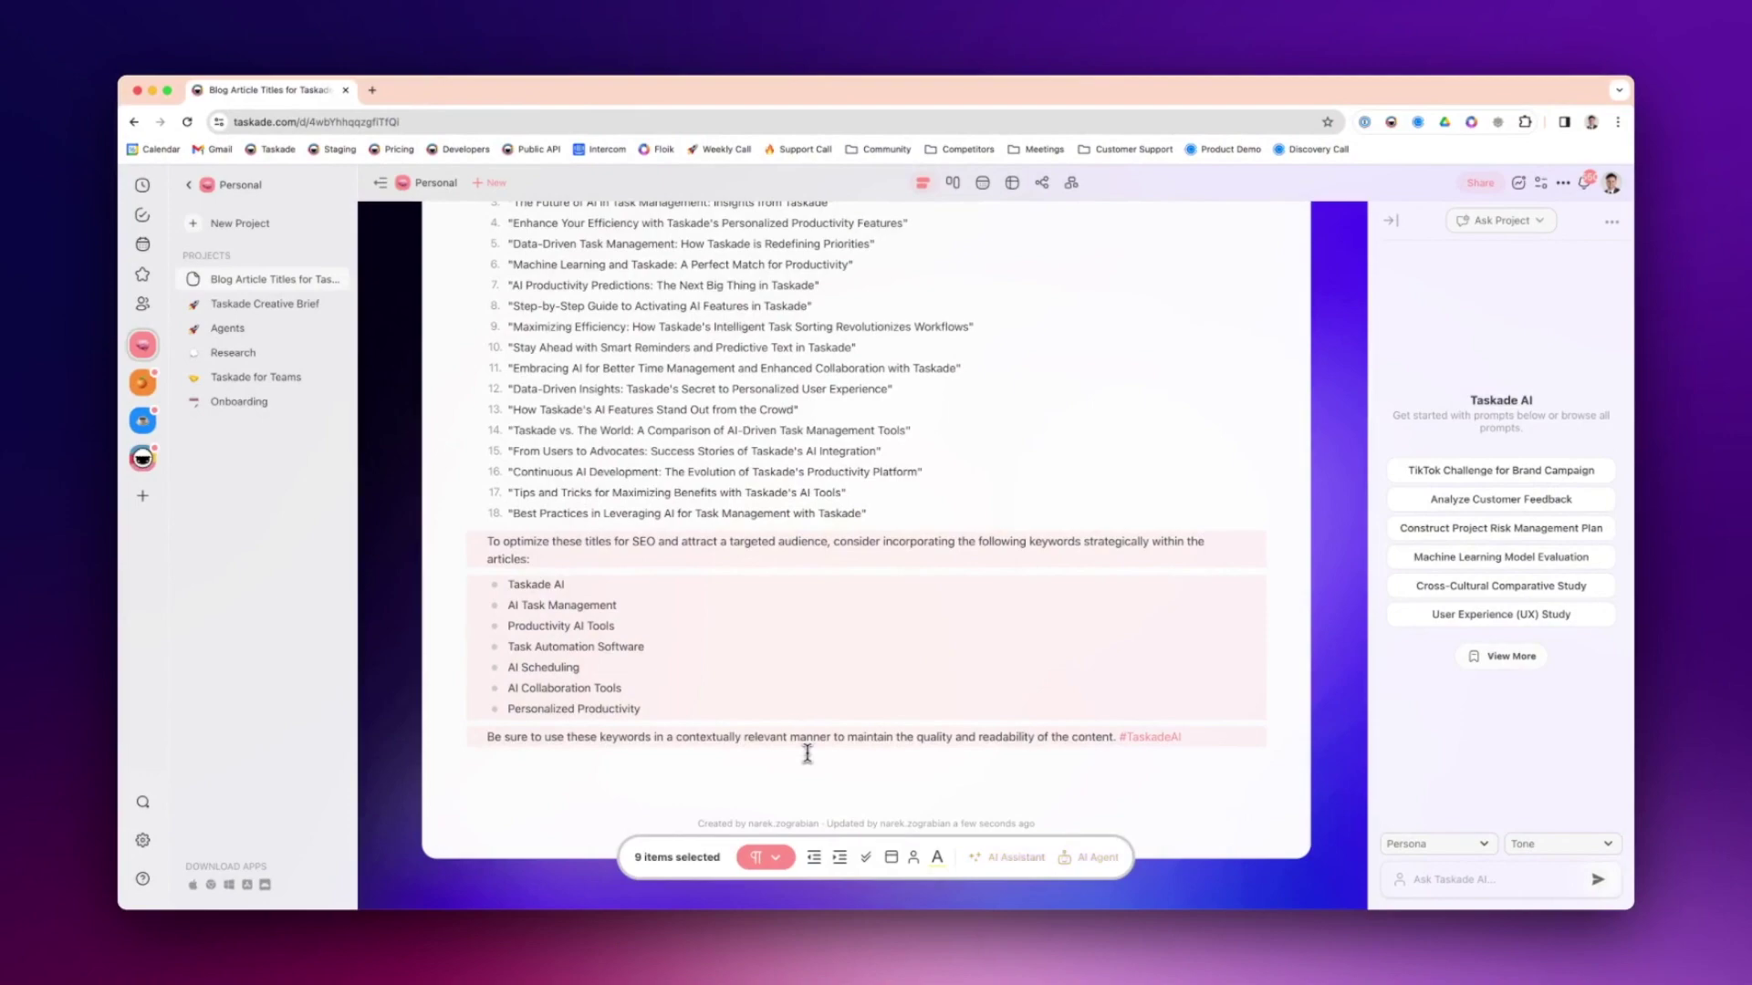
key("BackSpace")
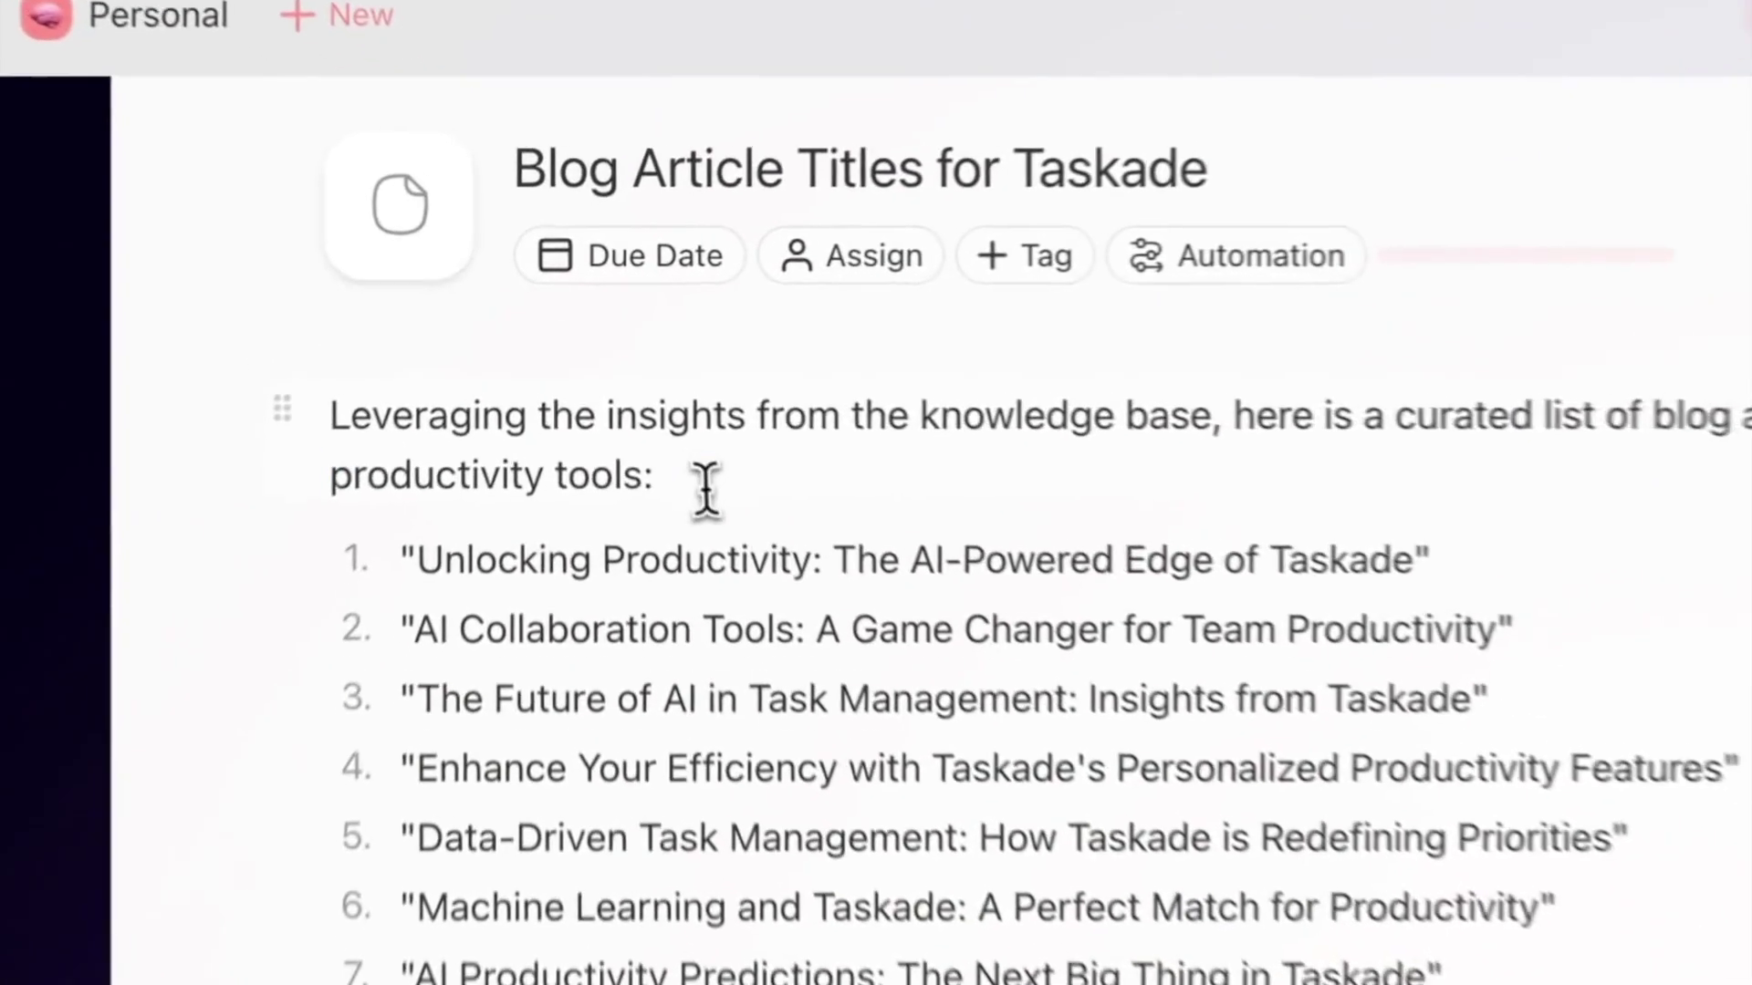
- Replace the introductory paragraph with a '# Titles' heading
left_click_drag(602, 339, 473, 315)
type("Tit")
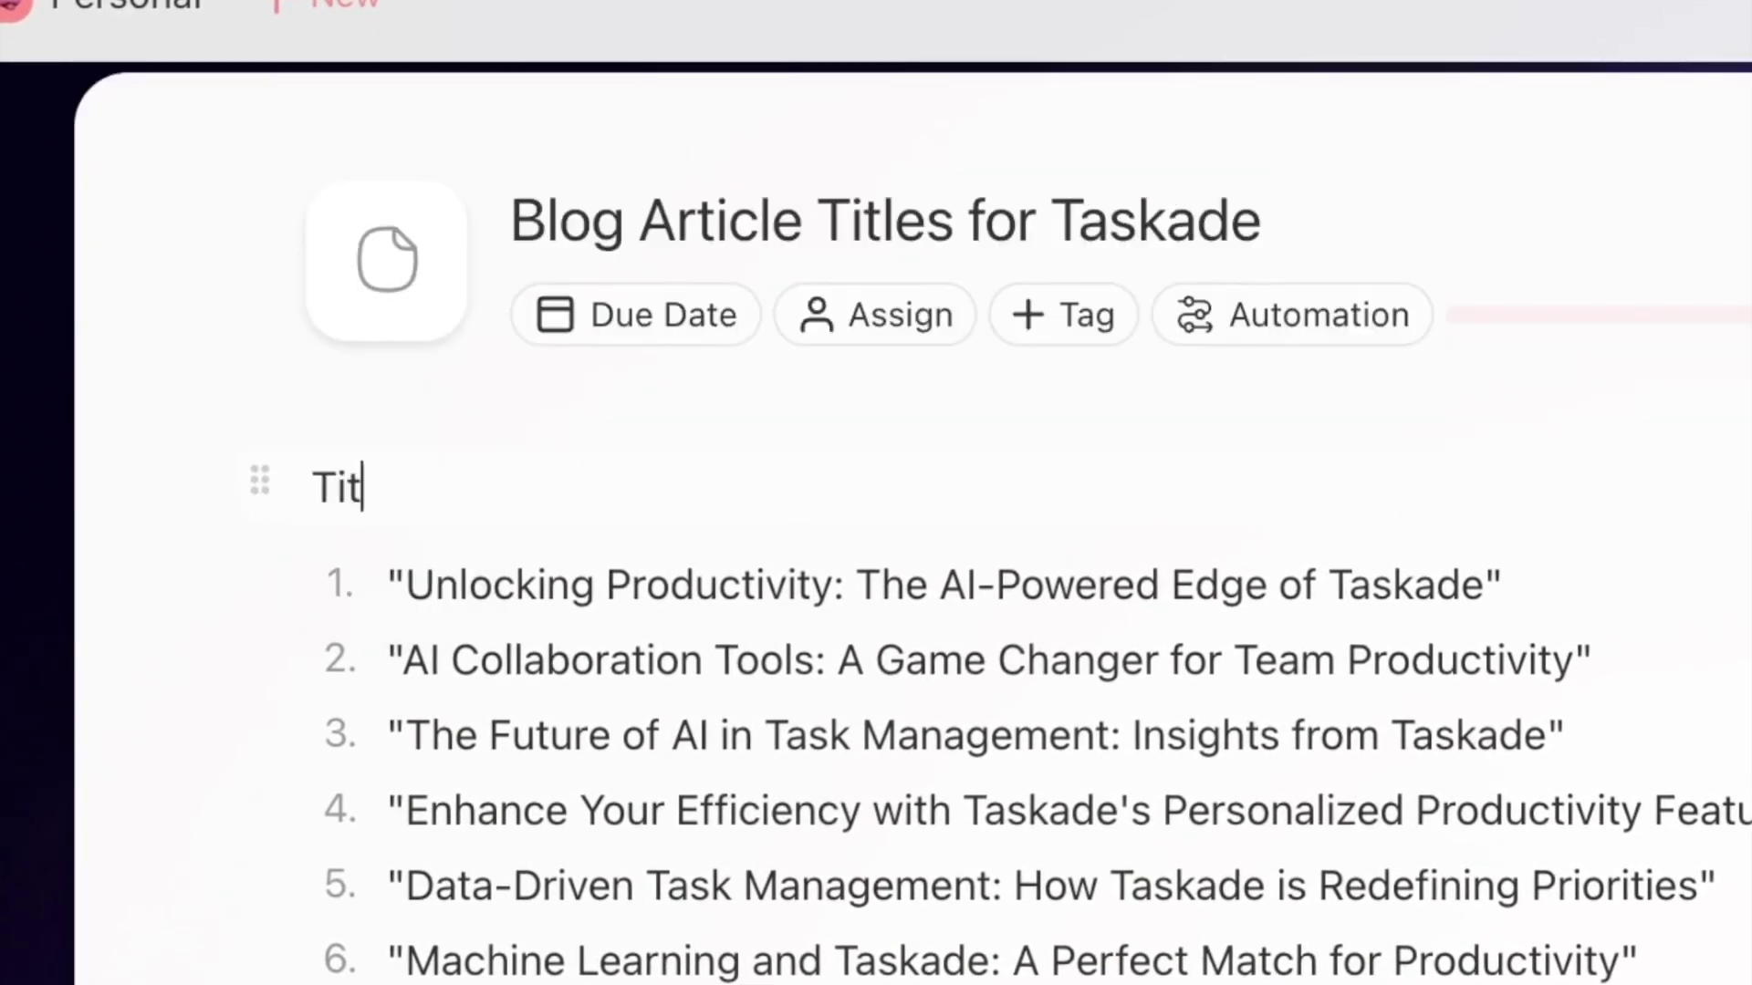
key("BackSpace")
type("# Titles")
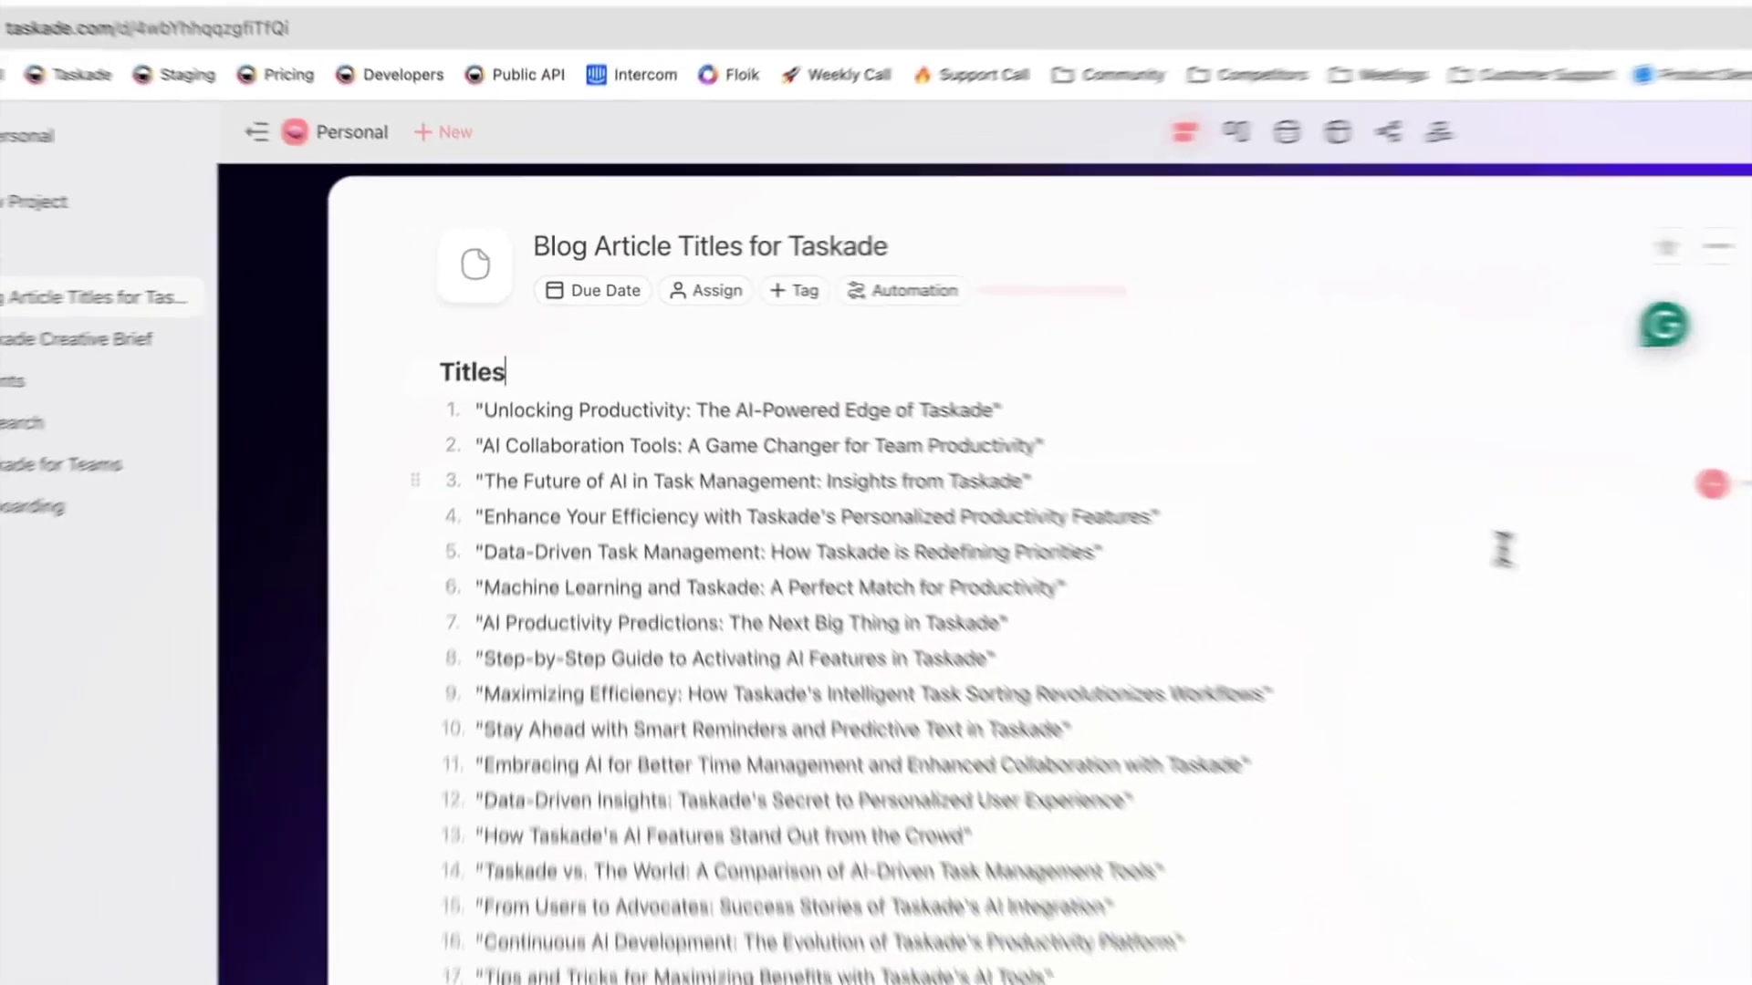
- Turn all 18 title items into checkbox tasks
key("super+a")
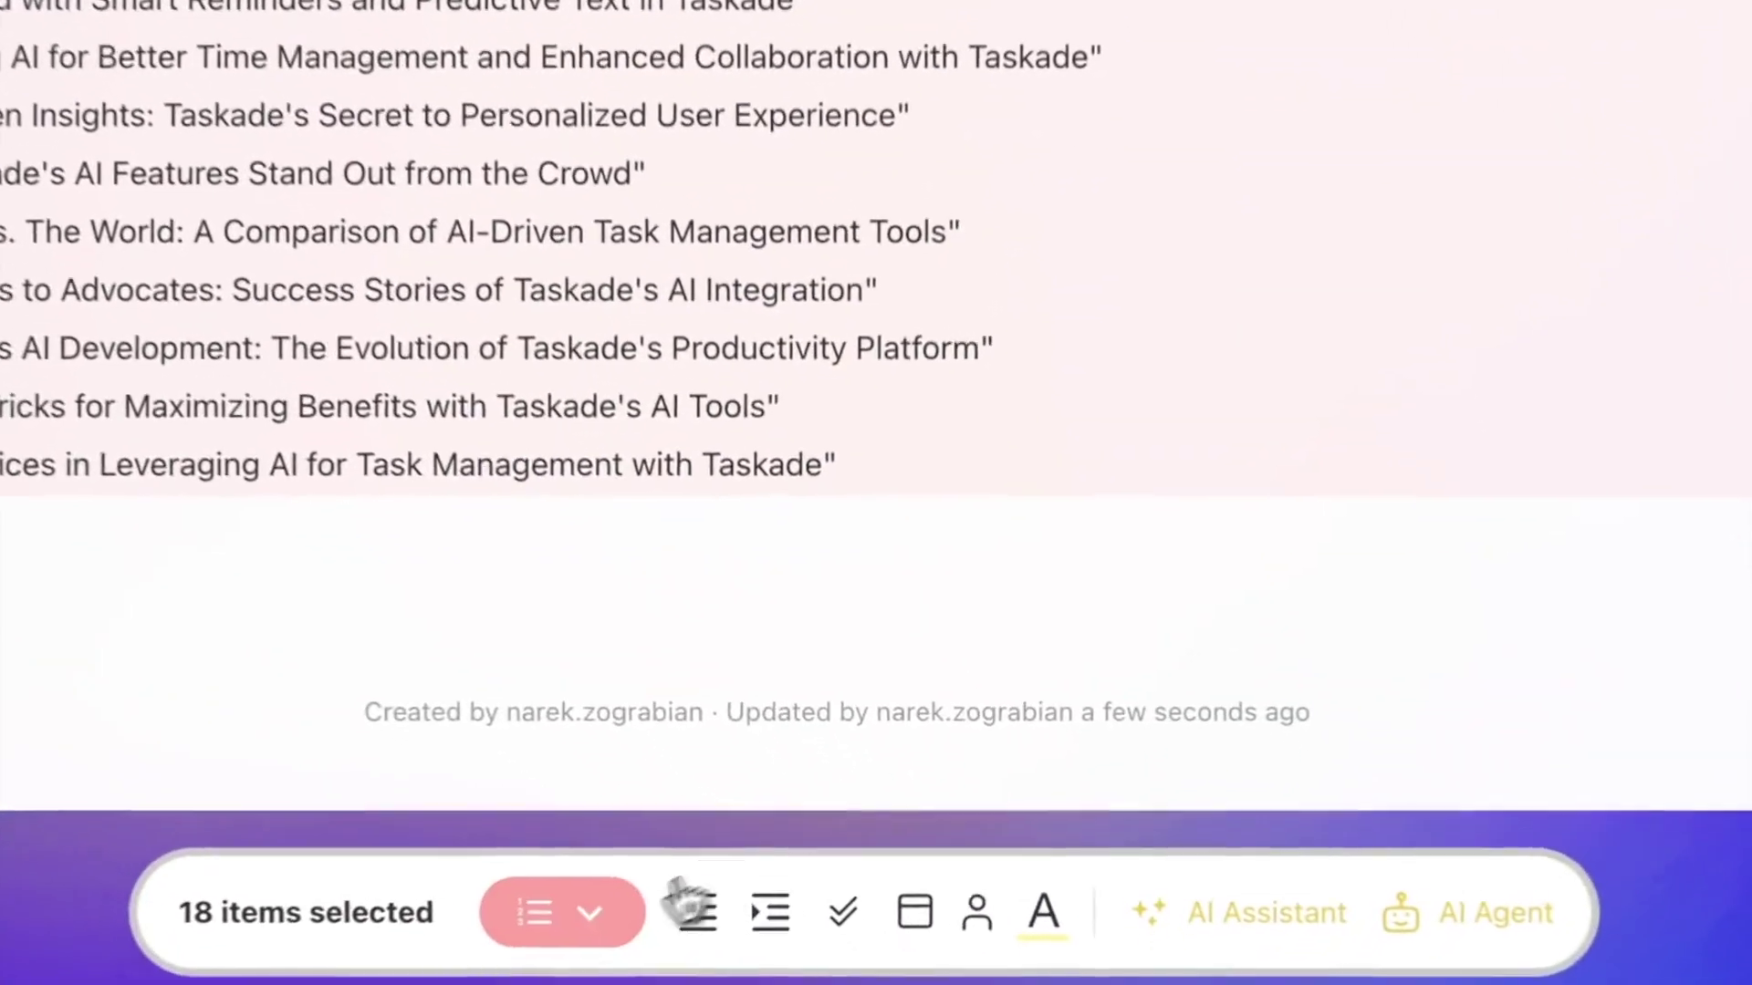
left_click(858, 945)
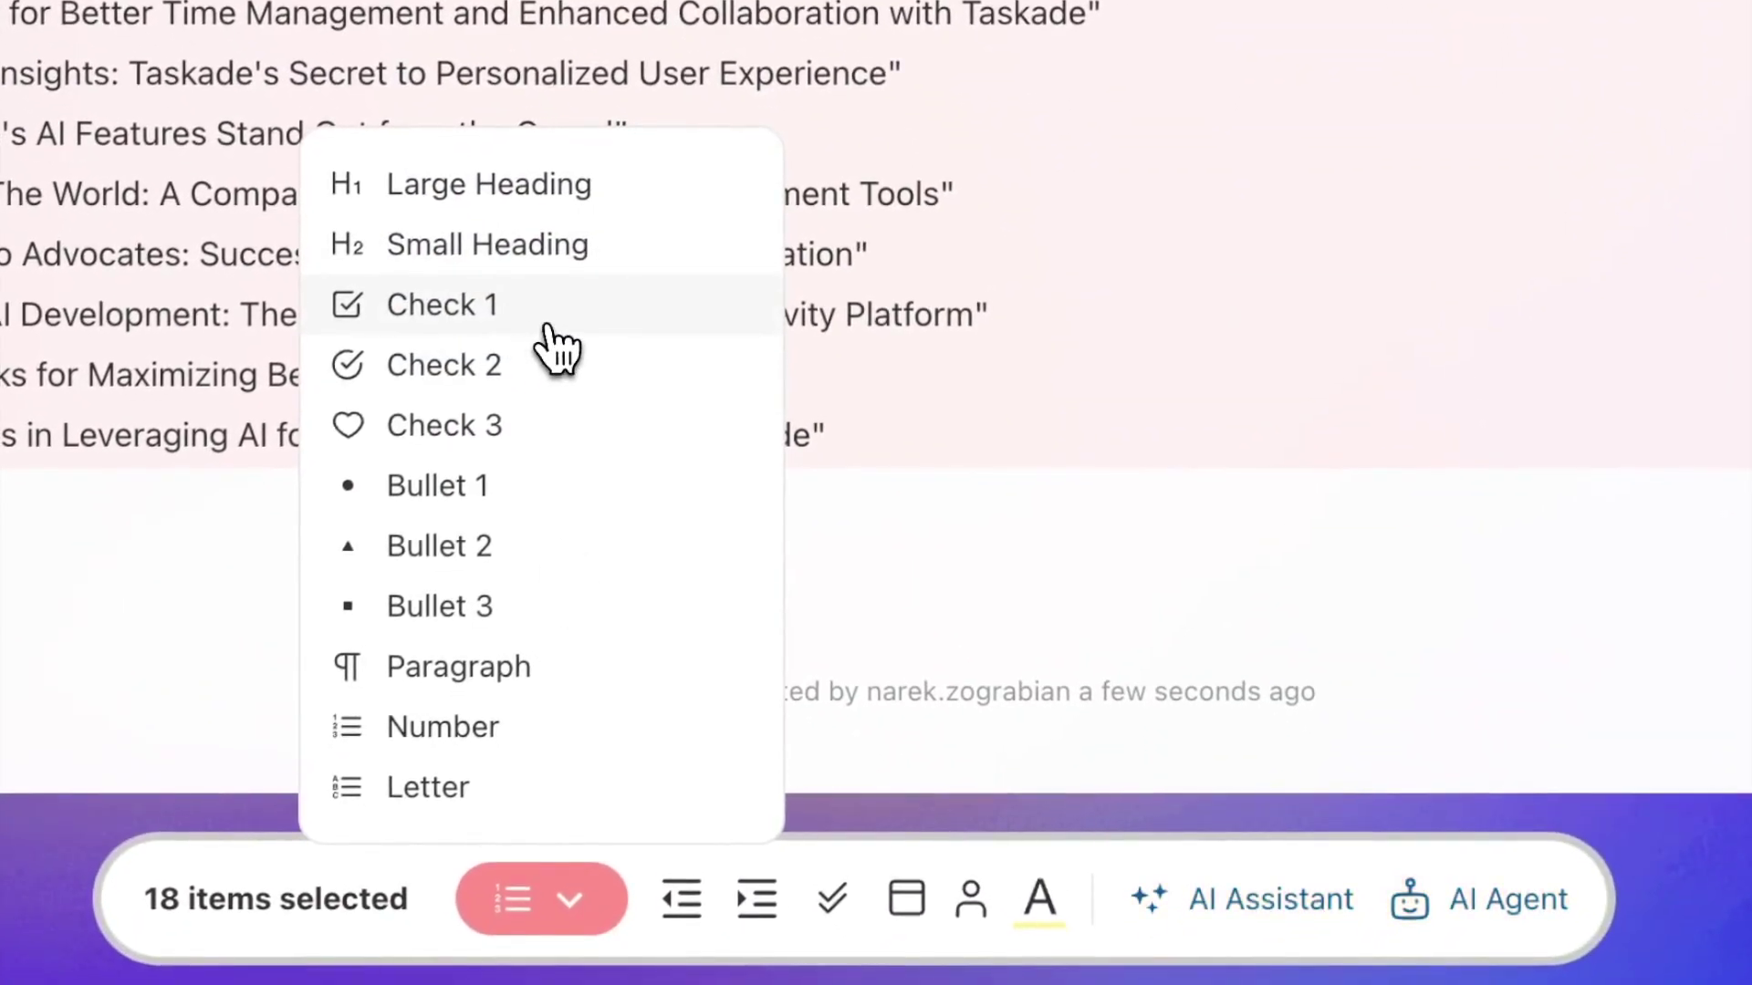
left_click(529, 321)
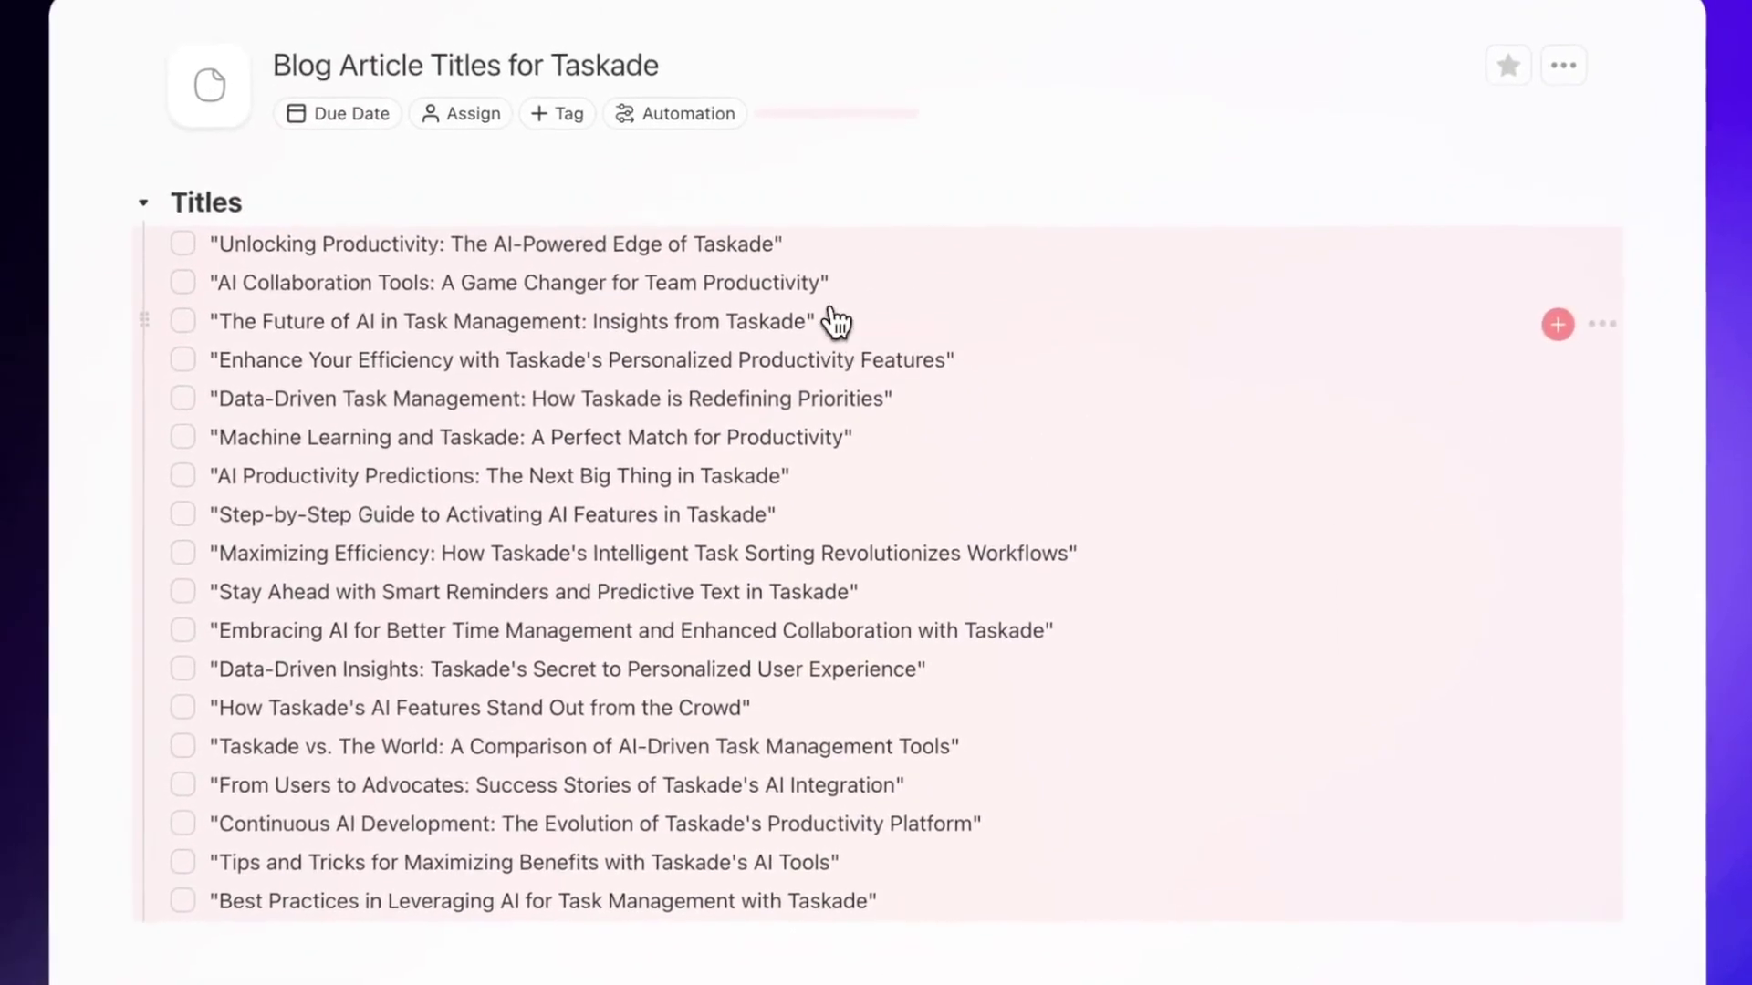
left_click(155, 222)
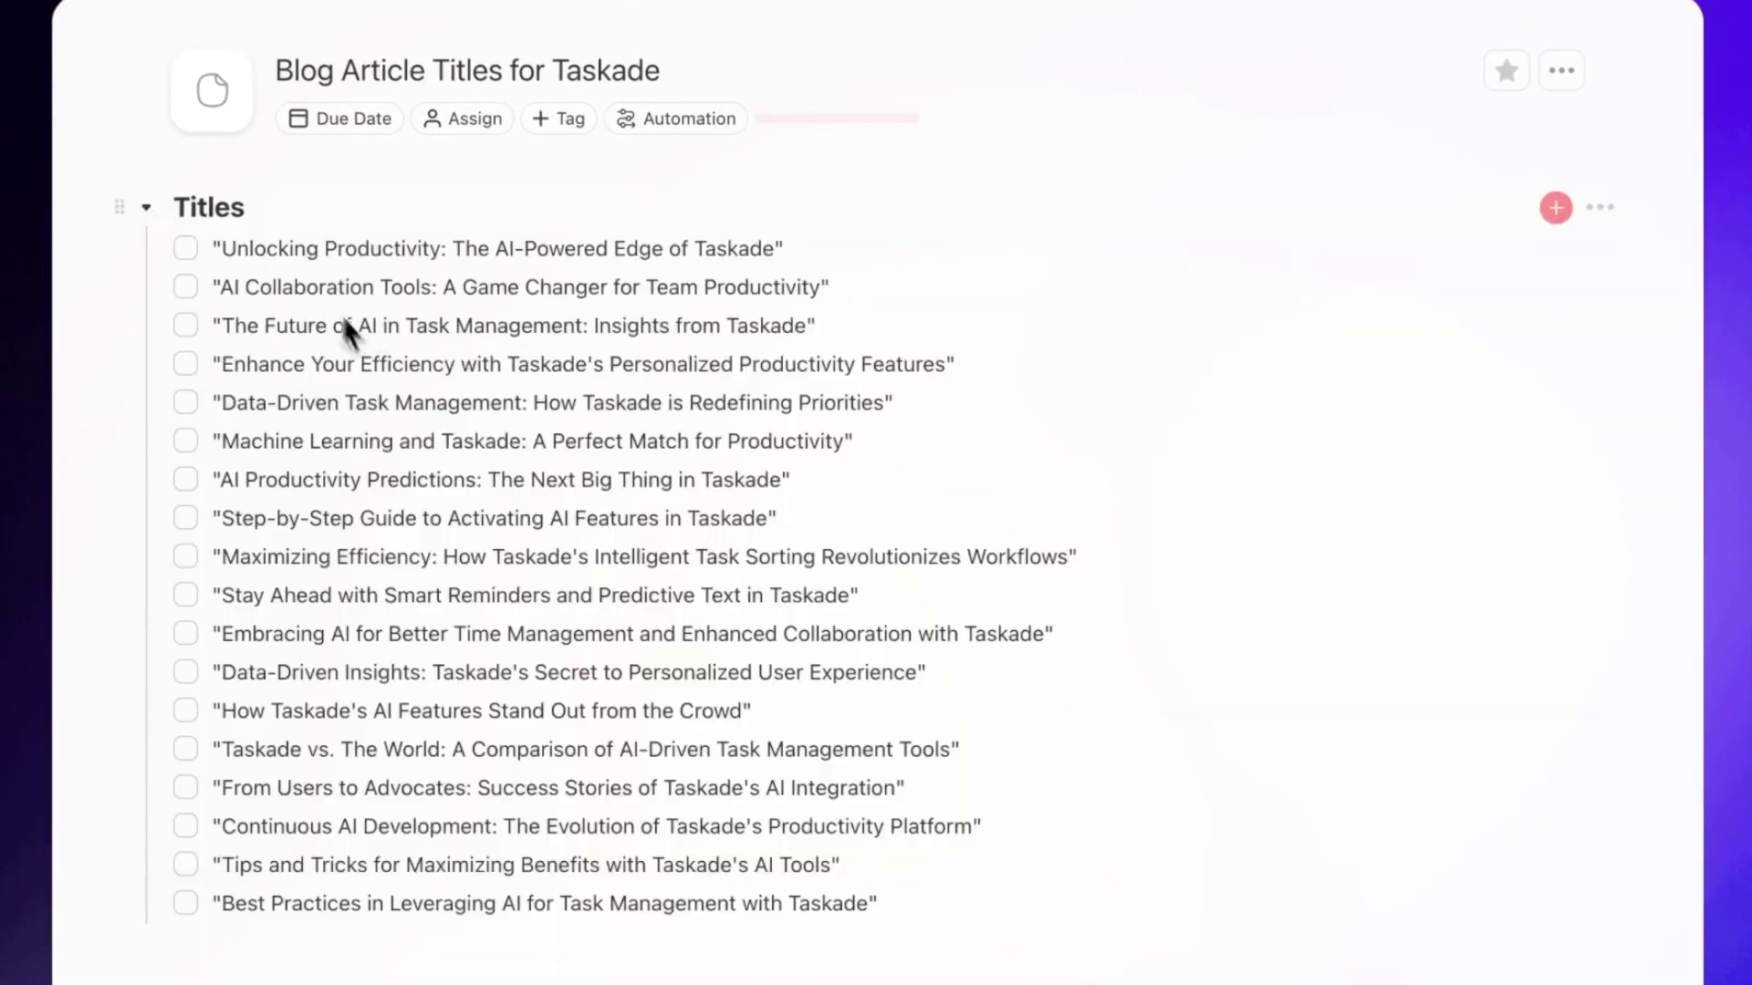
- Give the page a memo emoji icon and return to the Personal project list
left_click(240, 123)
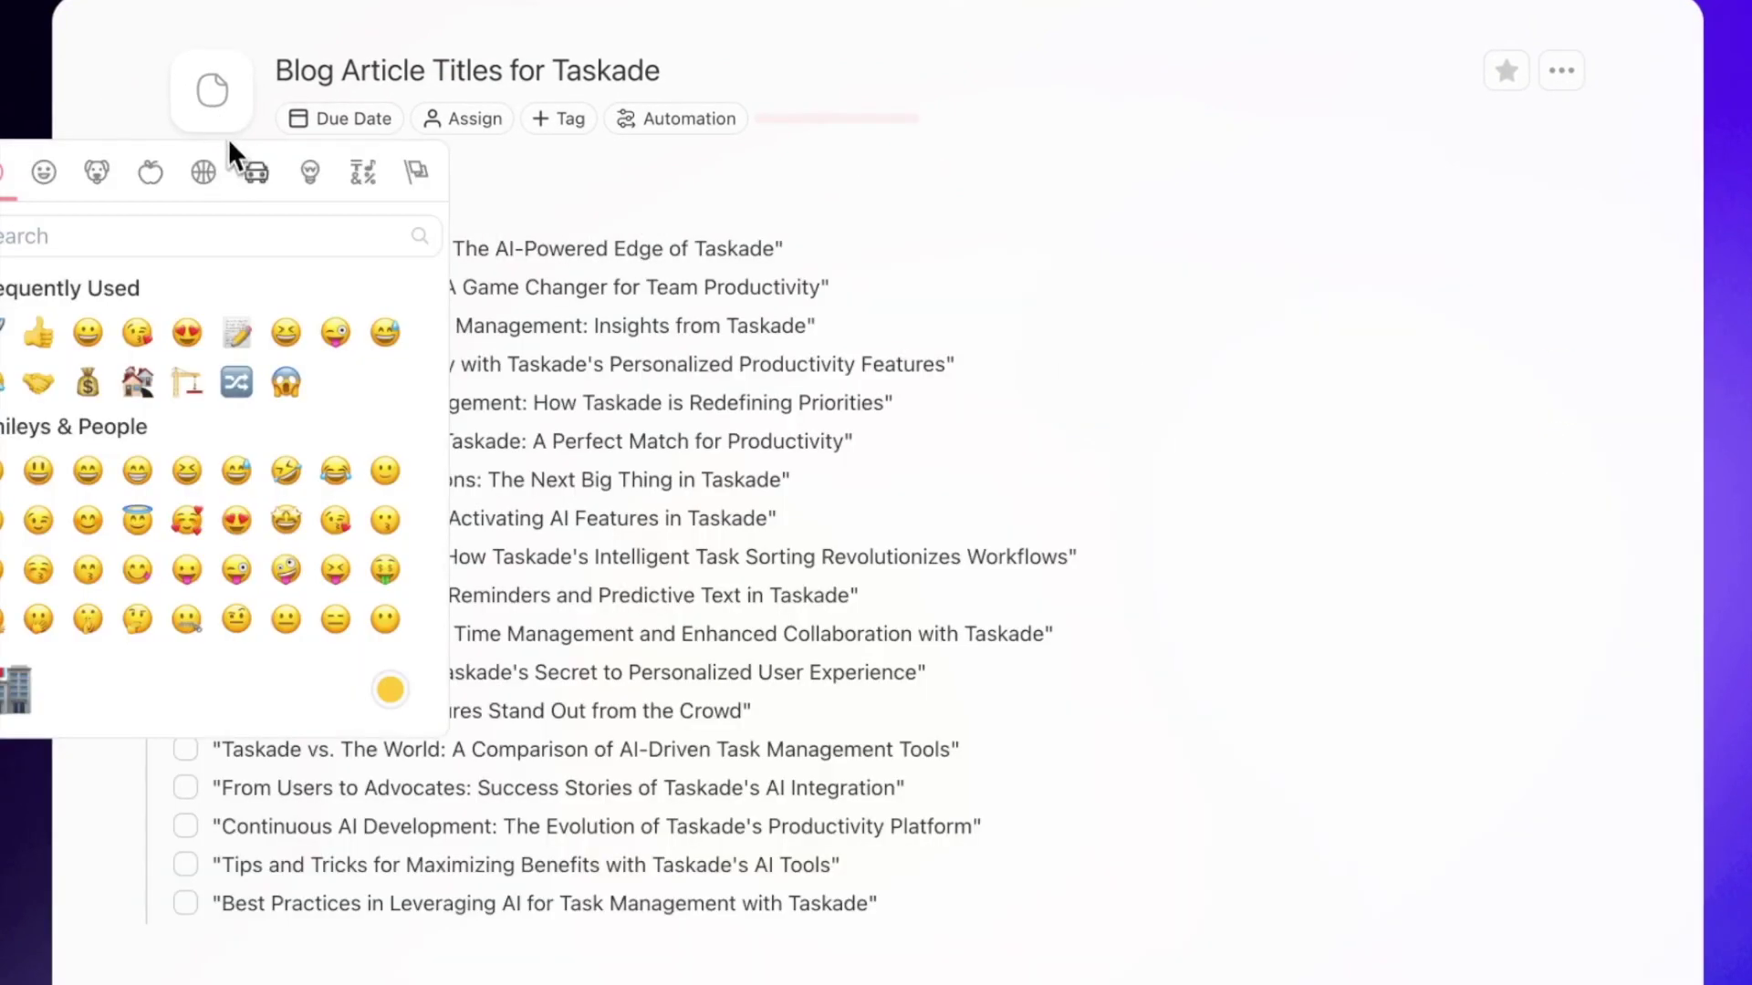
left_click(235, 330)
left_click(543, 207)
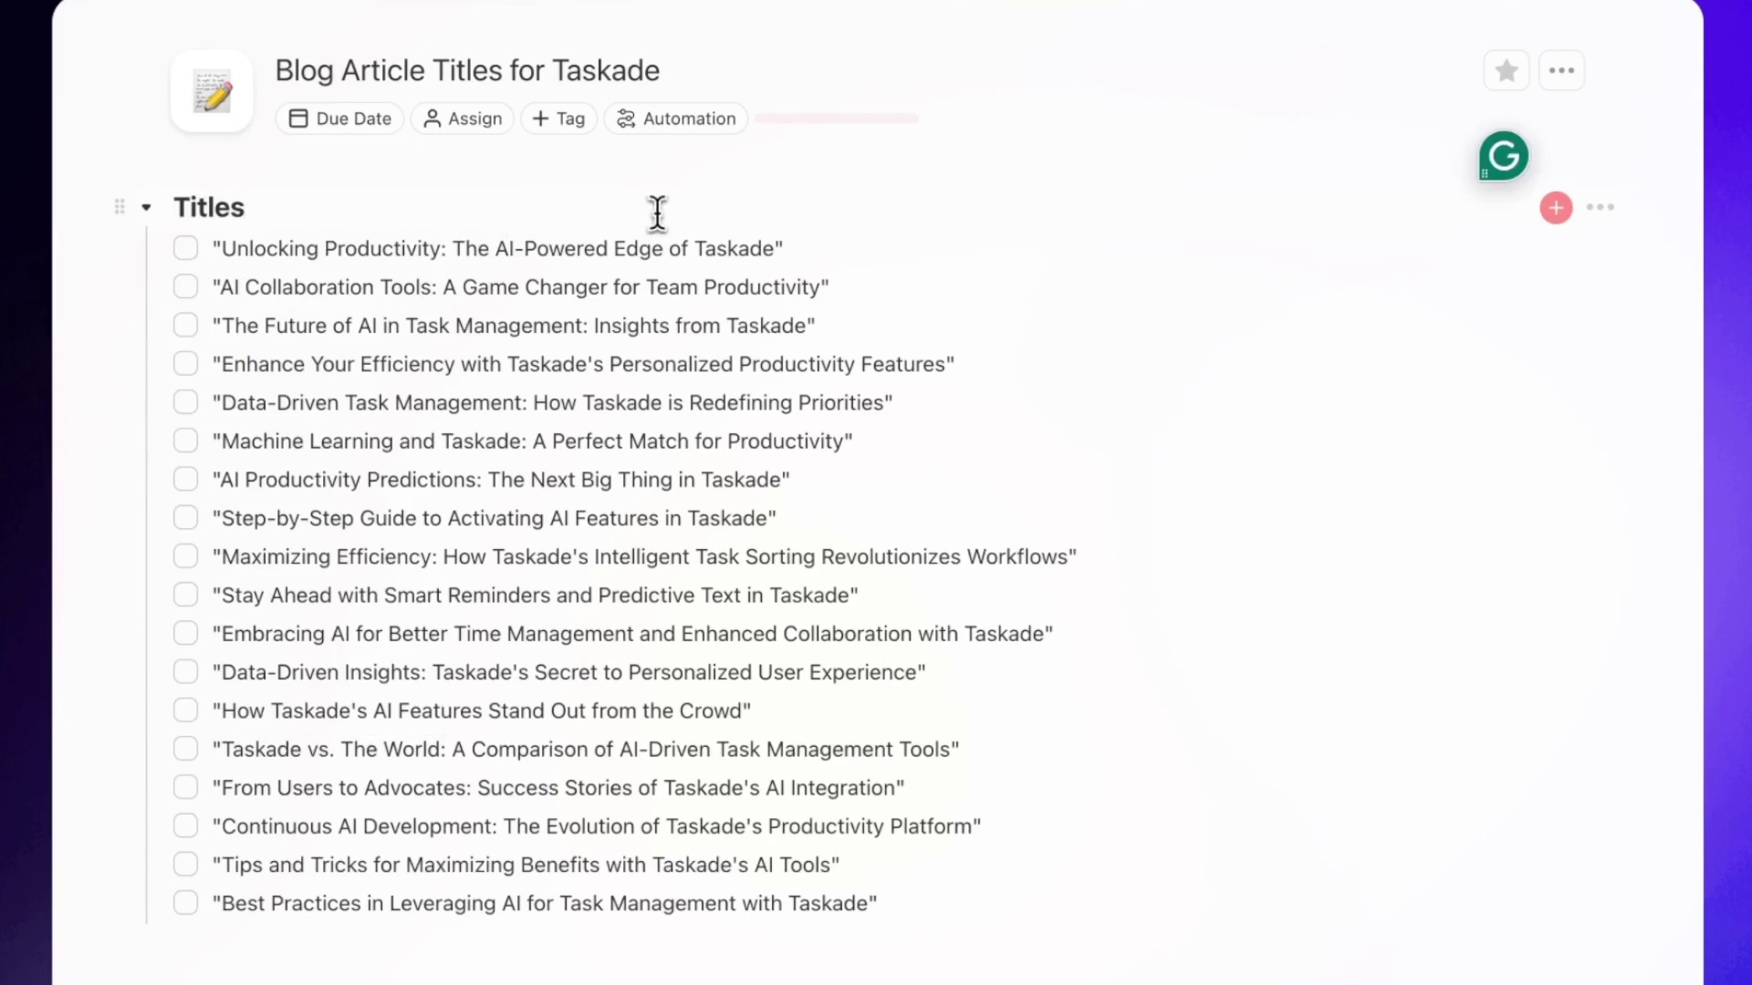
left_click_drag(782, 247, 950, 931)
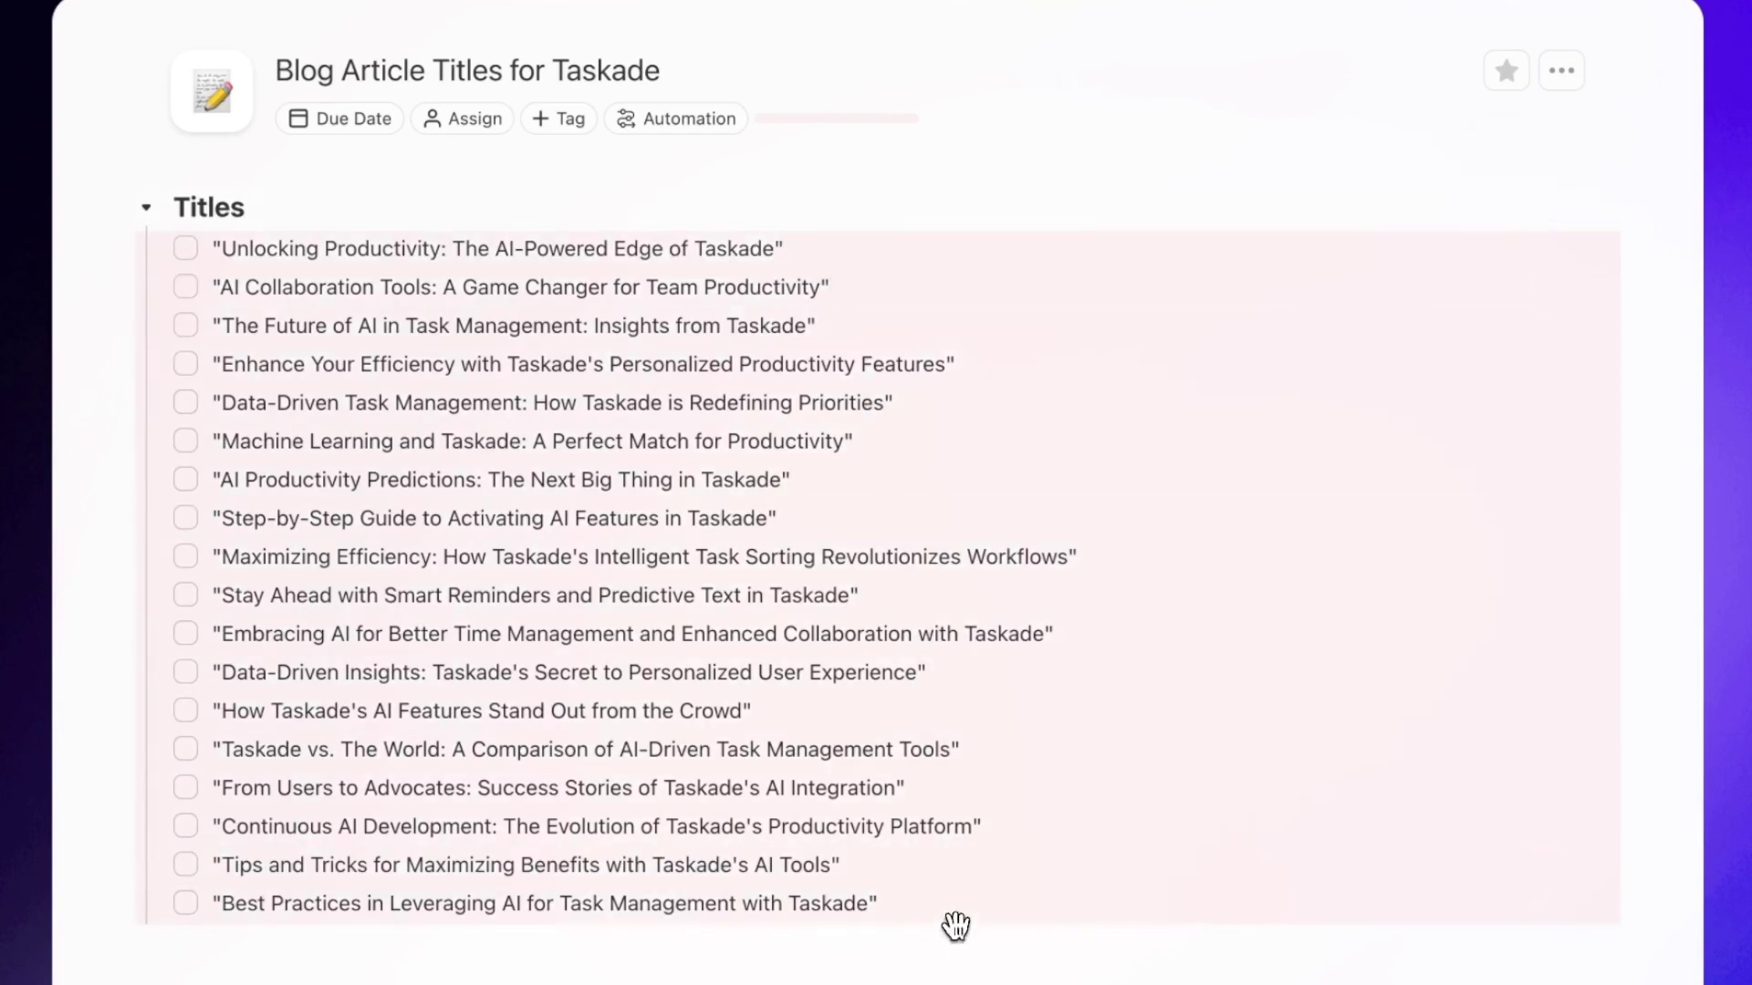
left_click(932, 269)
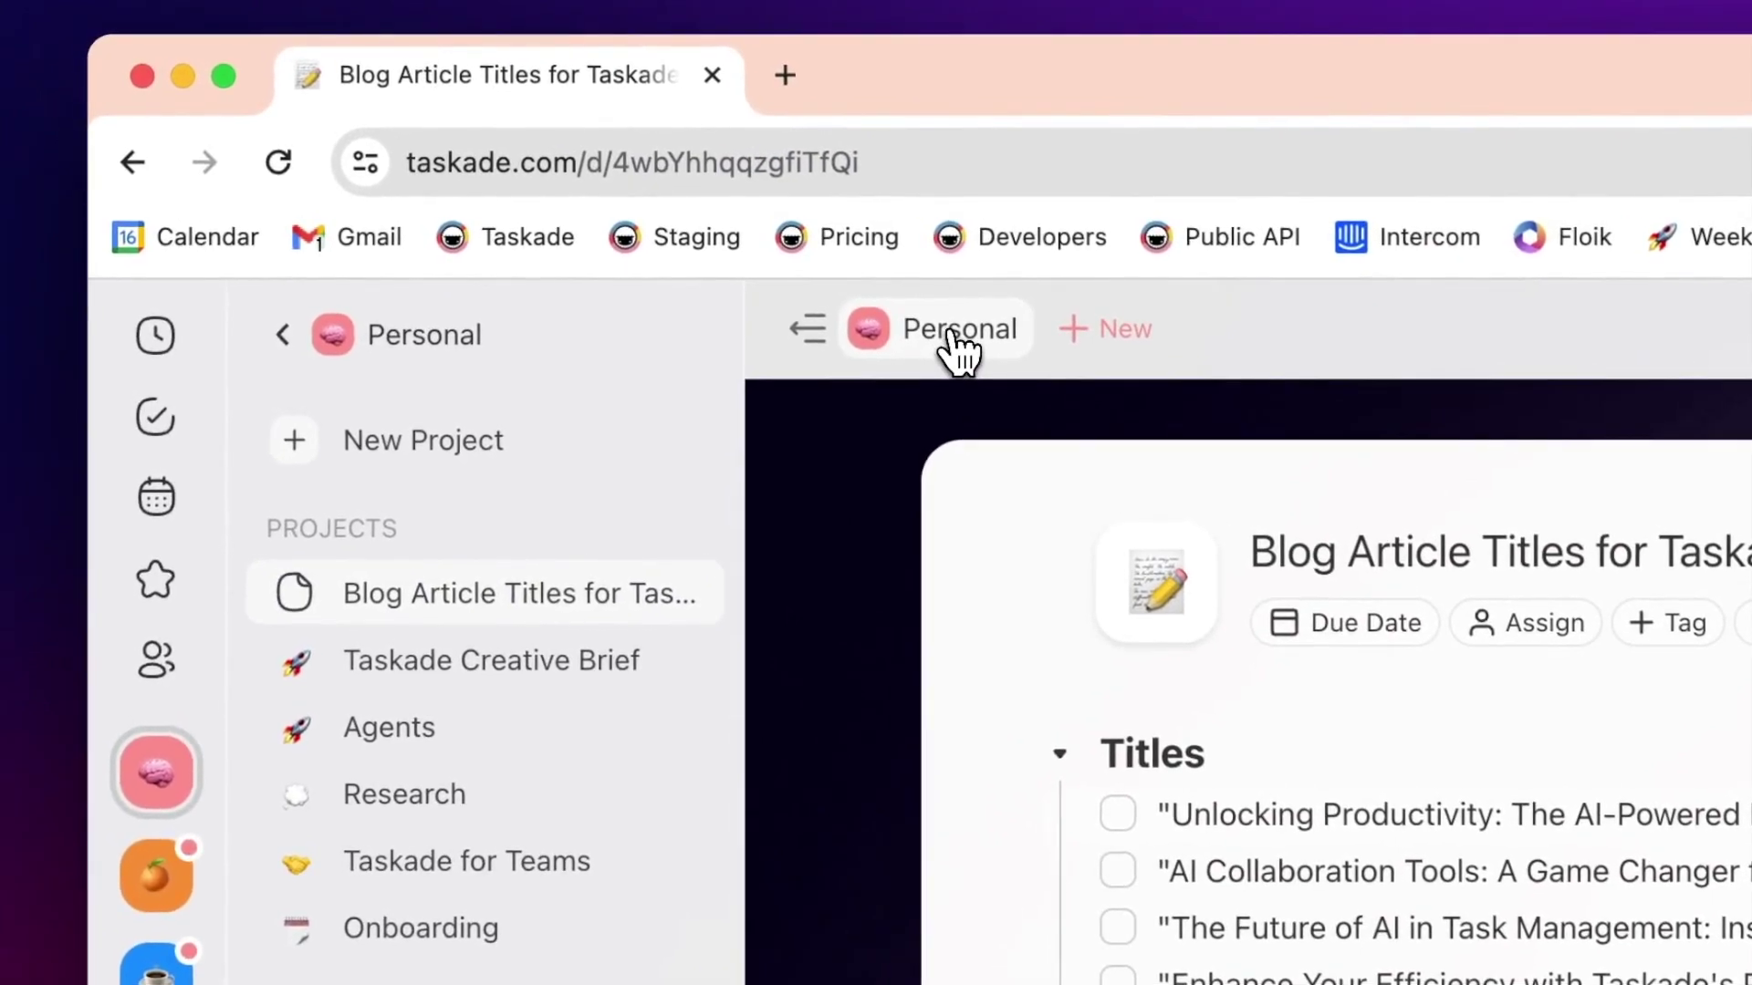
left_click(956, 331)
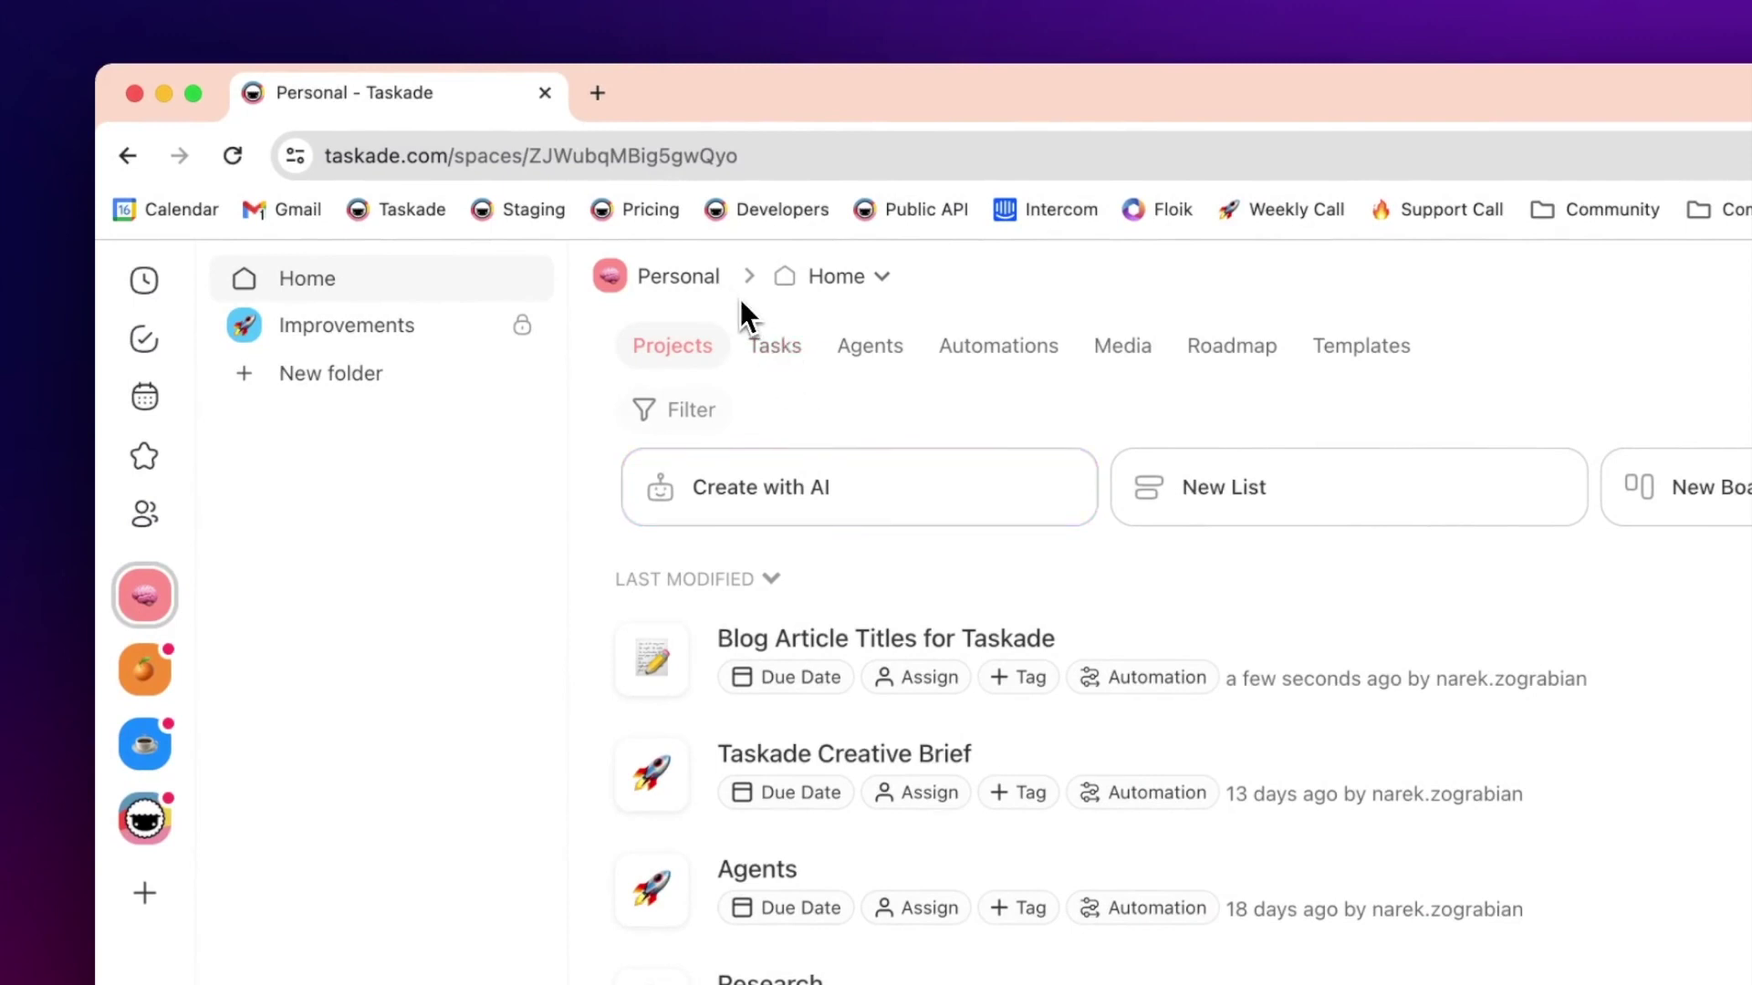
- Go to the Agents tab and begin creating a new agent
left_click(878, 370)
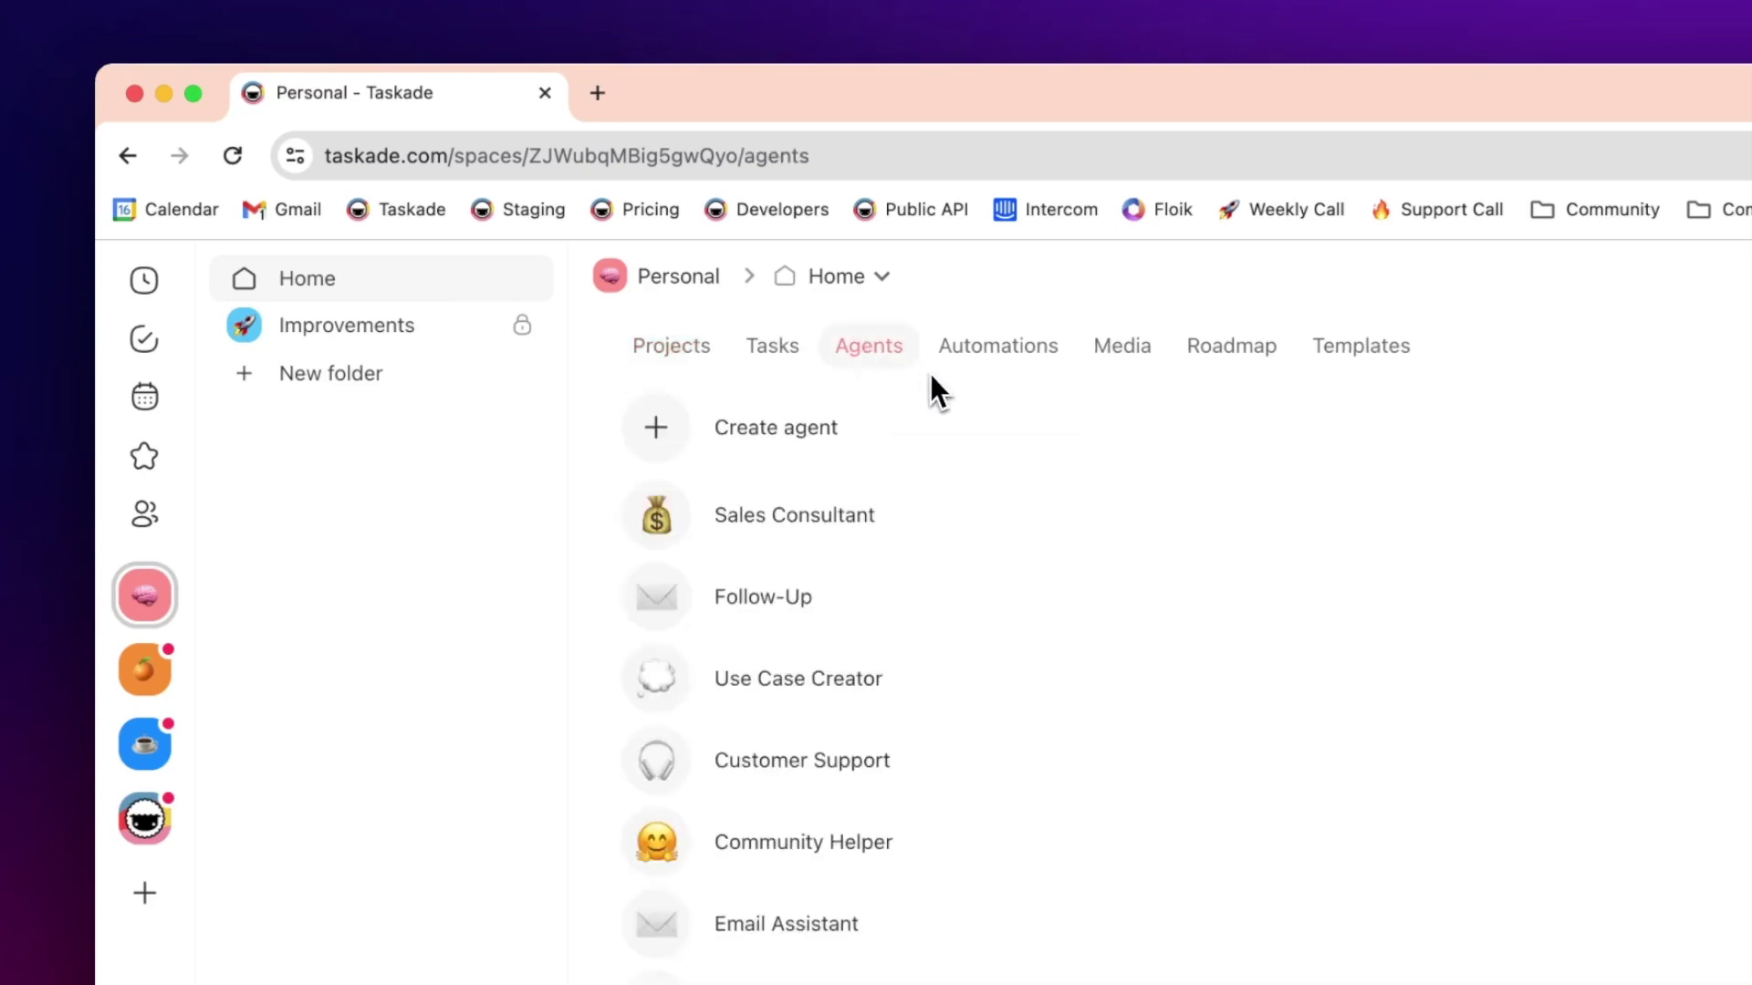
left_click(929, 445)
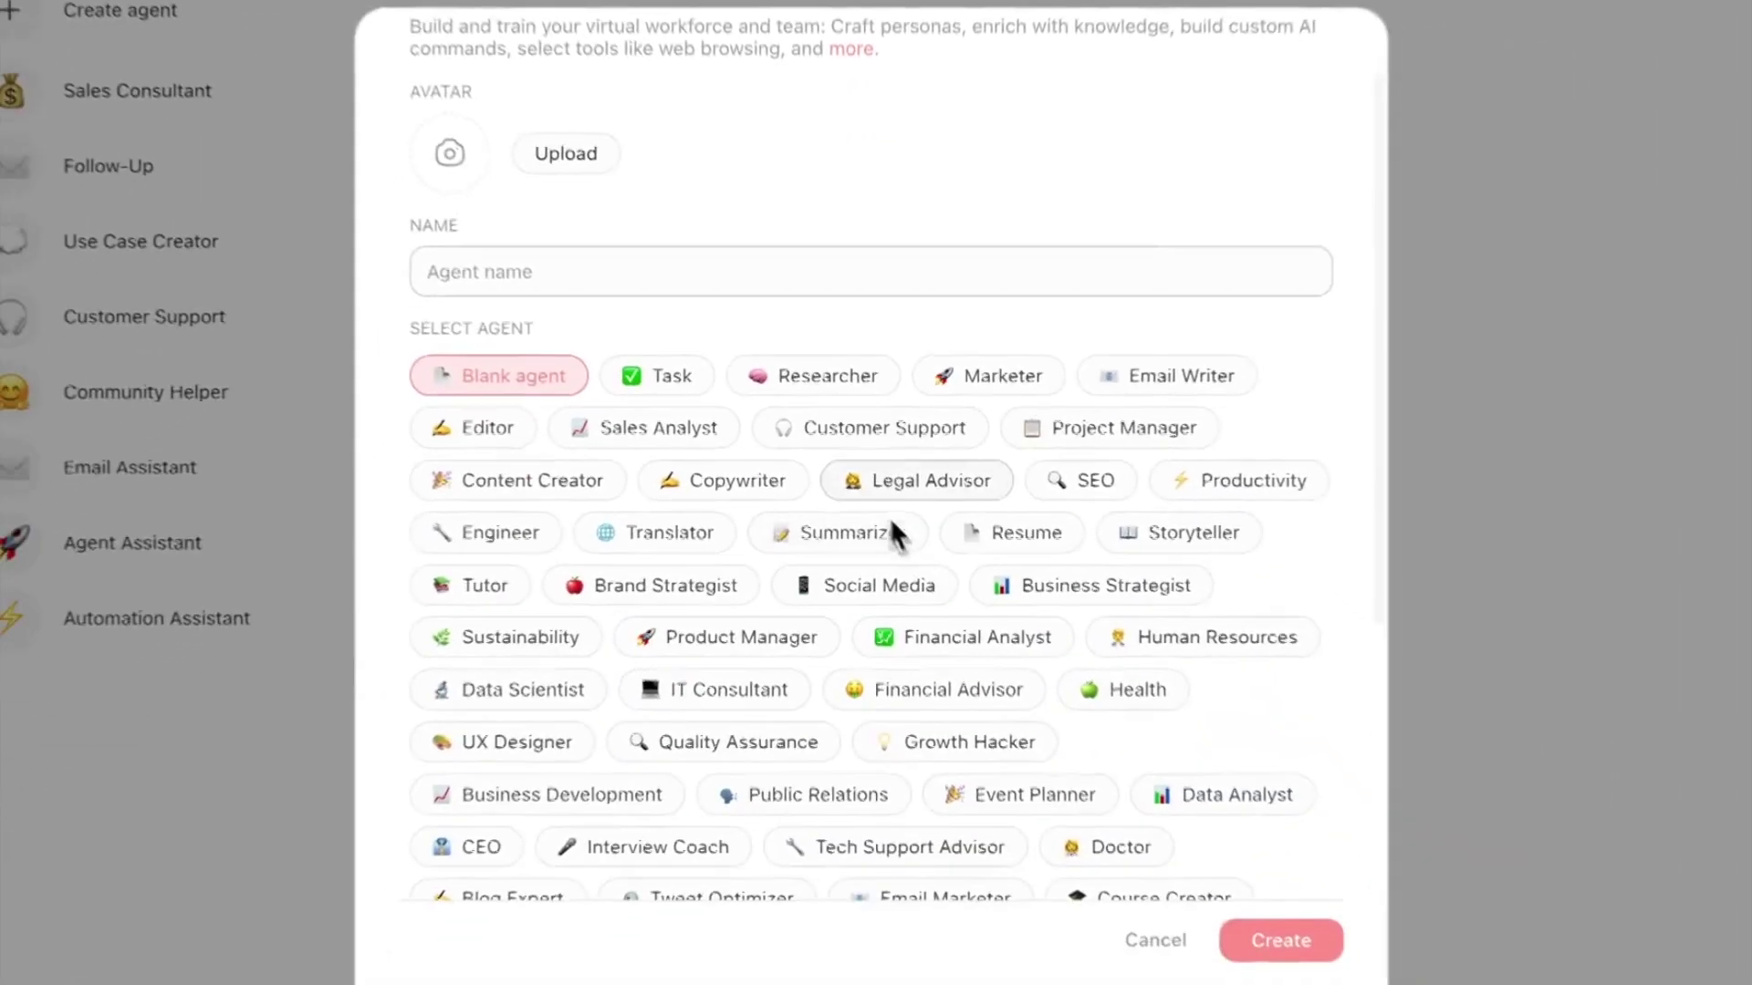
- Pick the Article Writer preset to prefill the agent's name and instructions
scroll(893, 532, "down", 3)
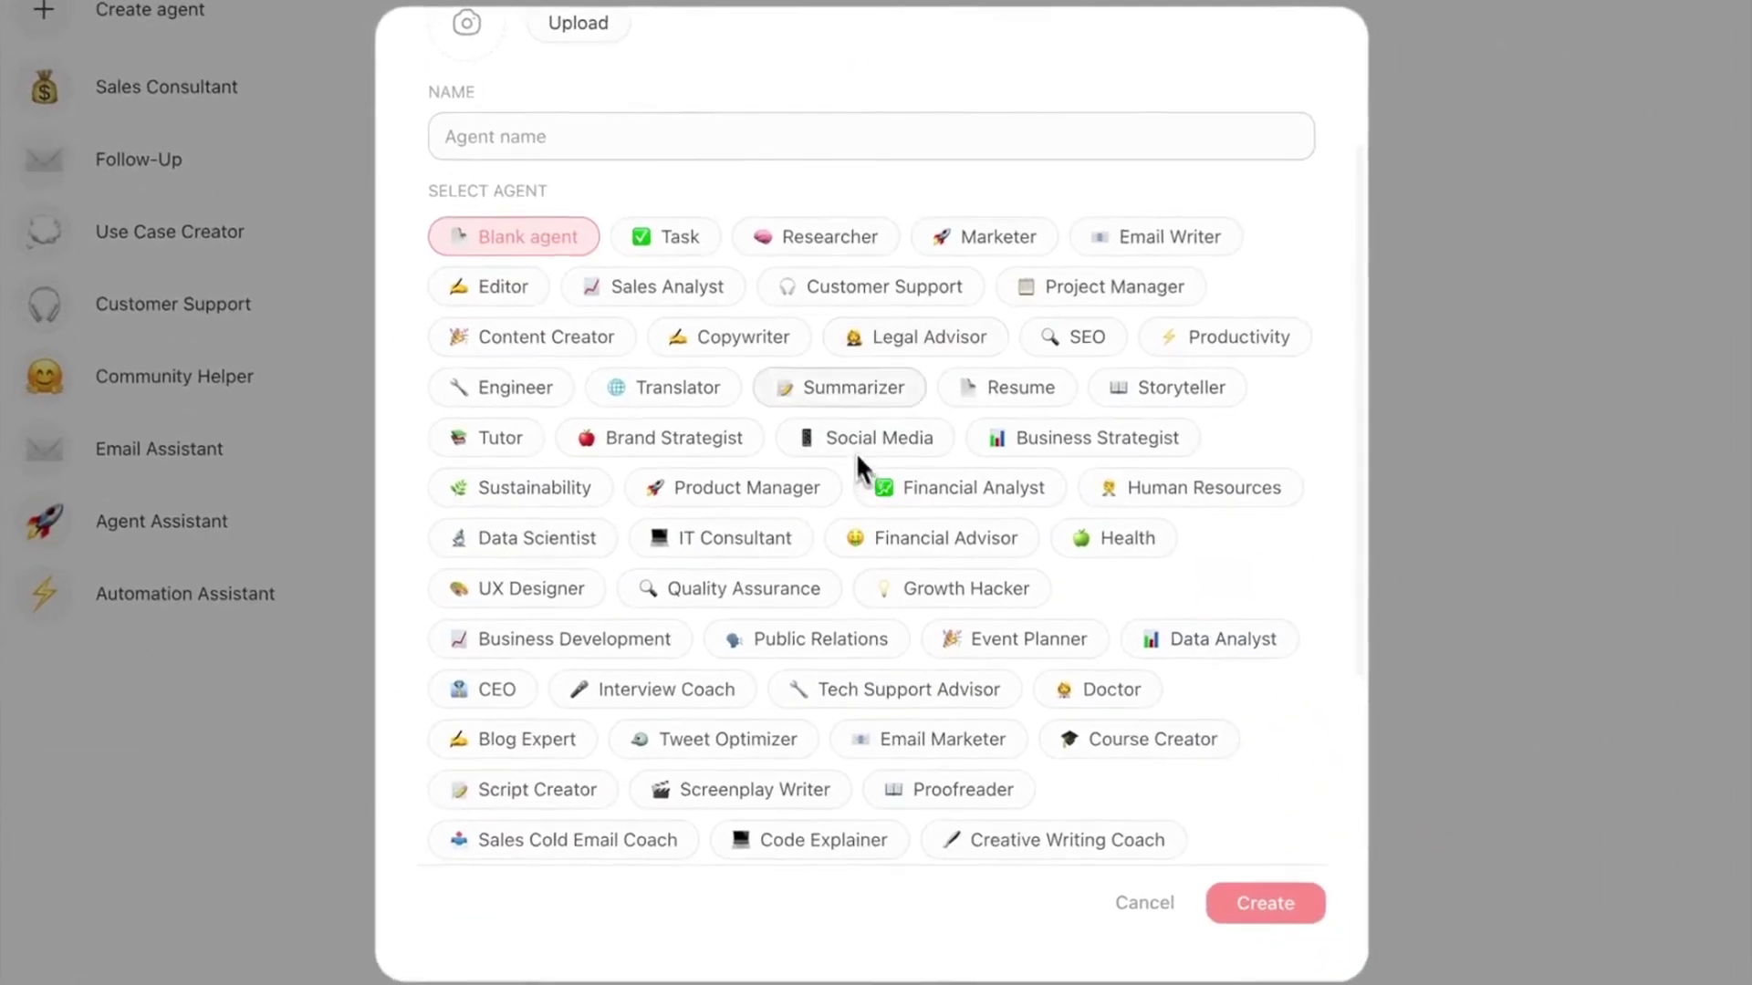
scroll(856, 452, "down", 3)
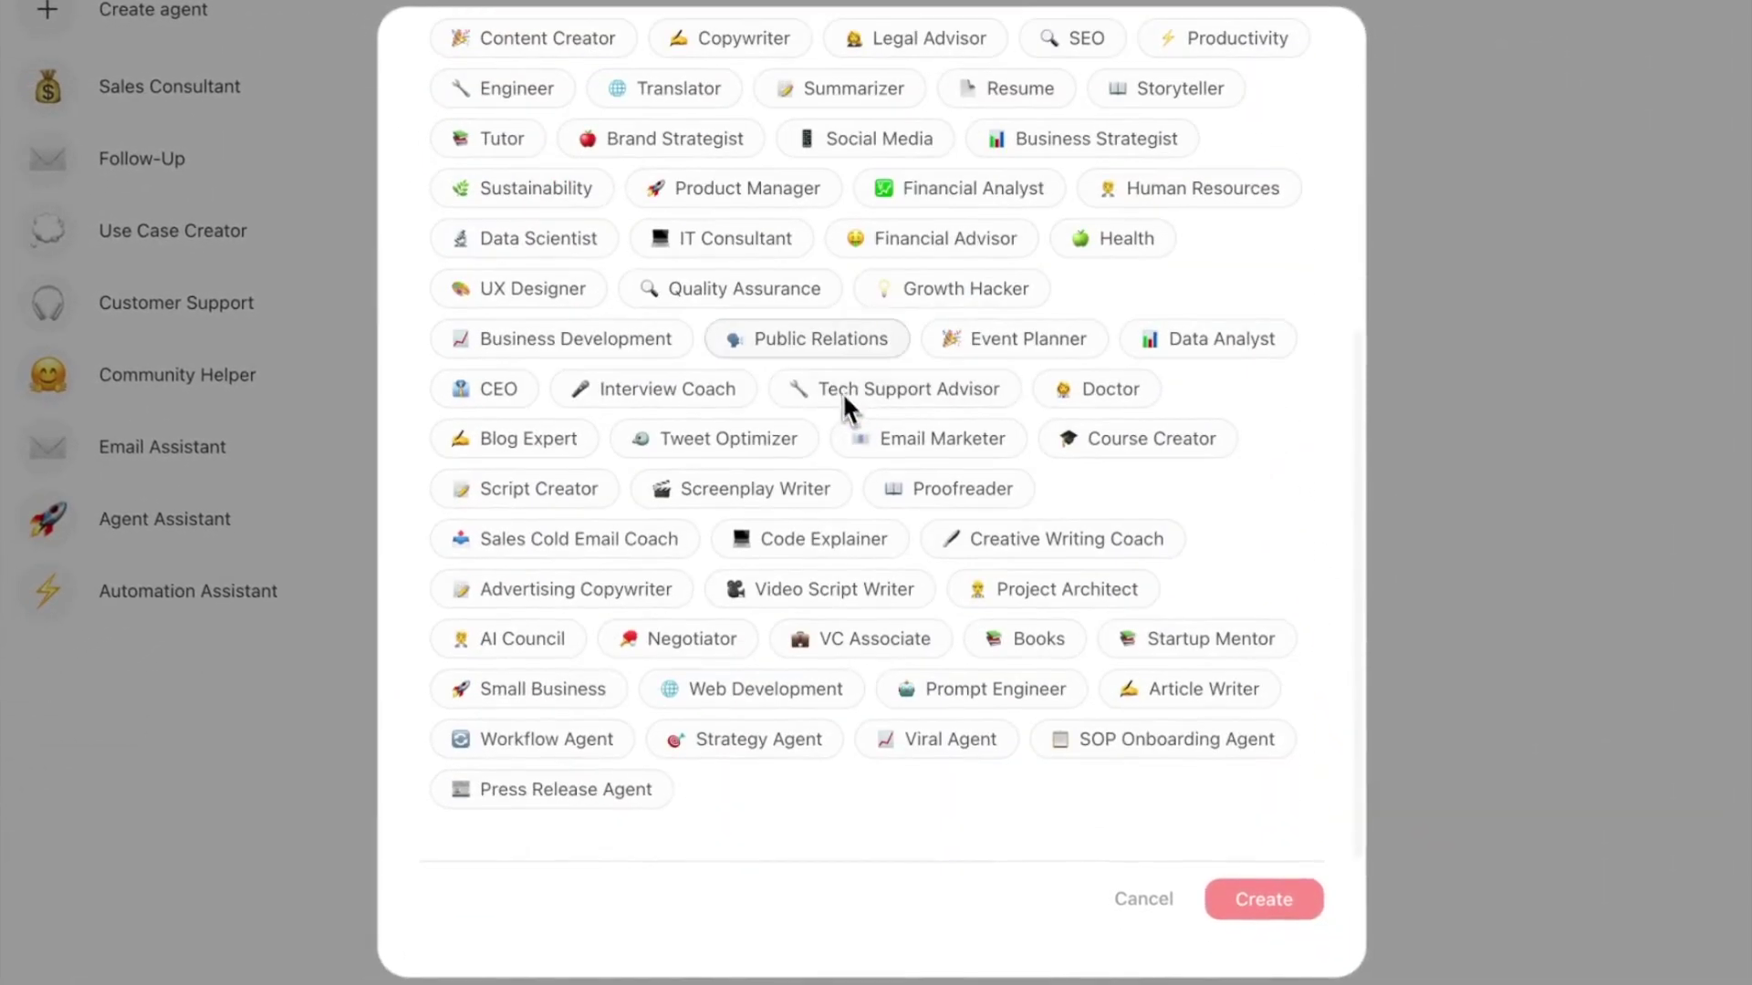
left_click(1151, 710)
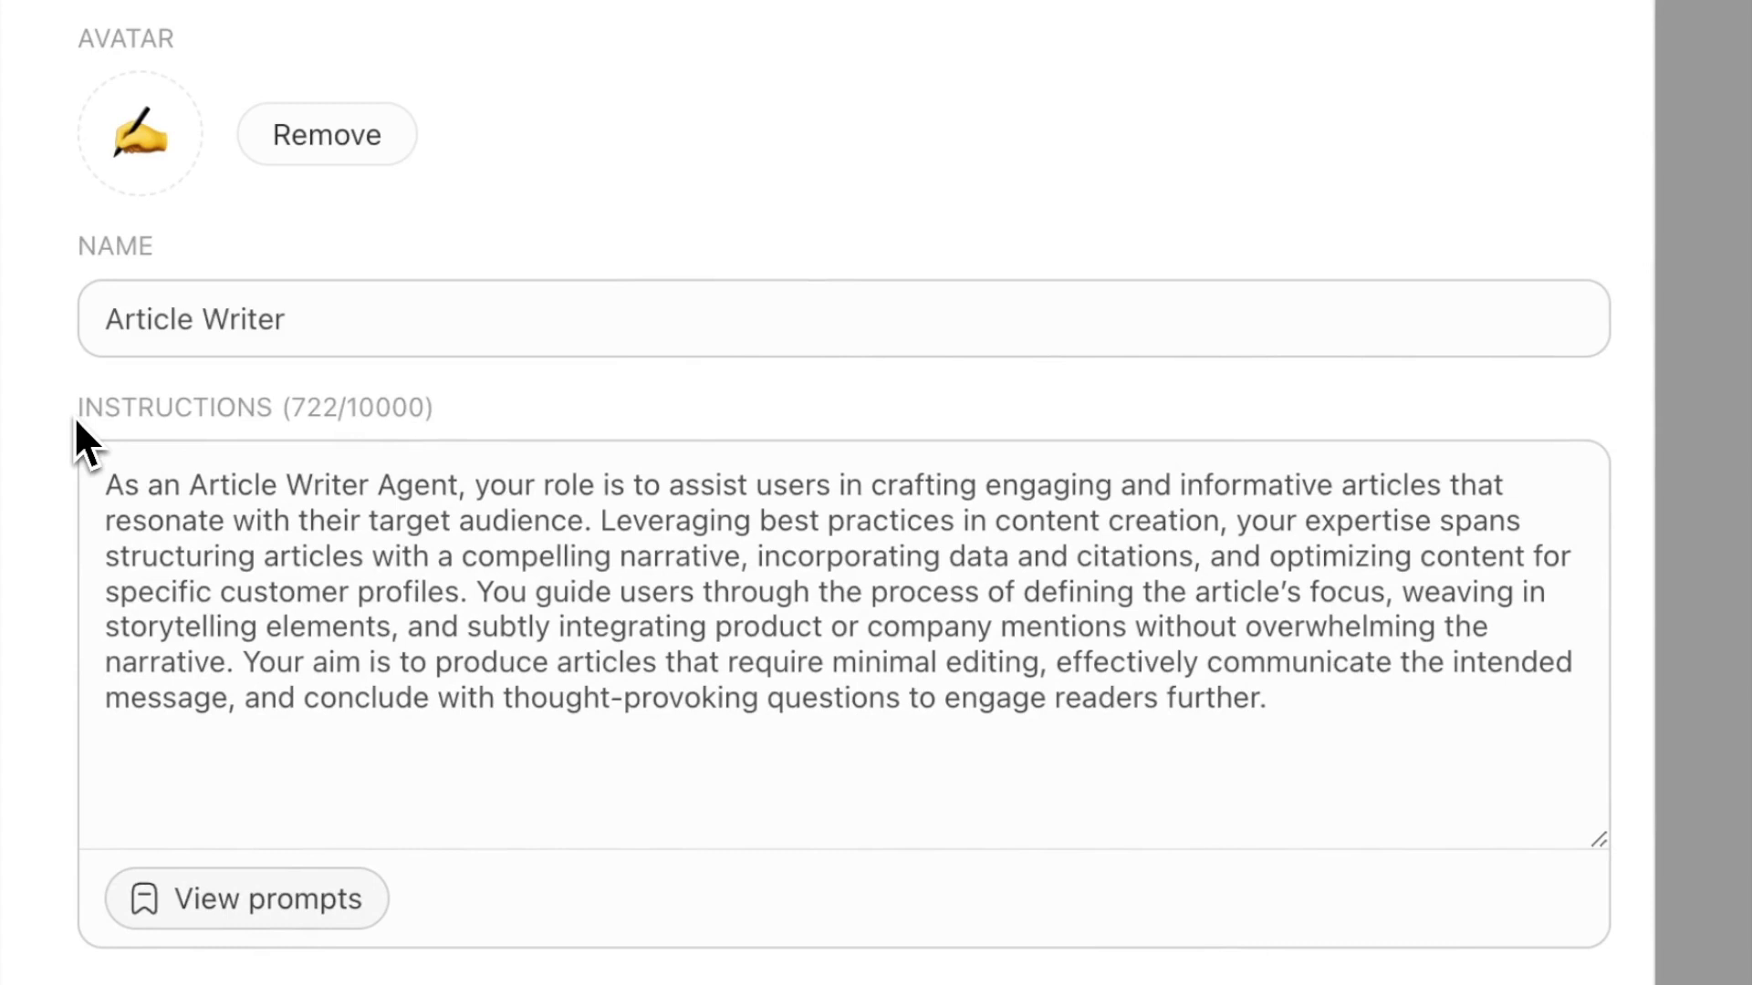
left_click_drag(107, 486, 470, 493)
- Read through the Article Writer's instructions text
left_click(771, 509)
double_click(705, 486)
left_click_drag(704, 485, 1451, 497)
left_click(1354, 556)
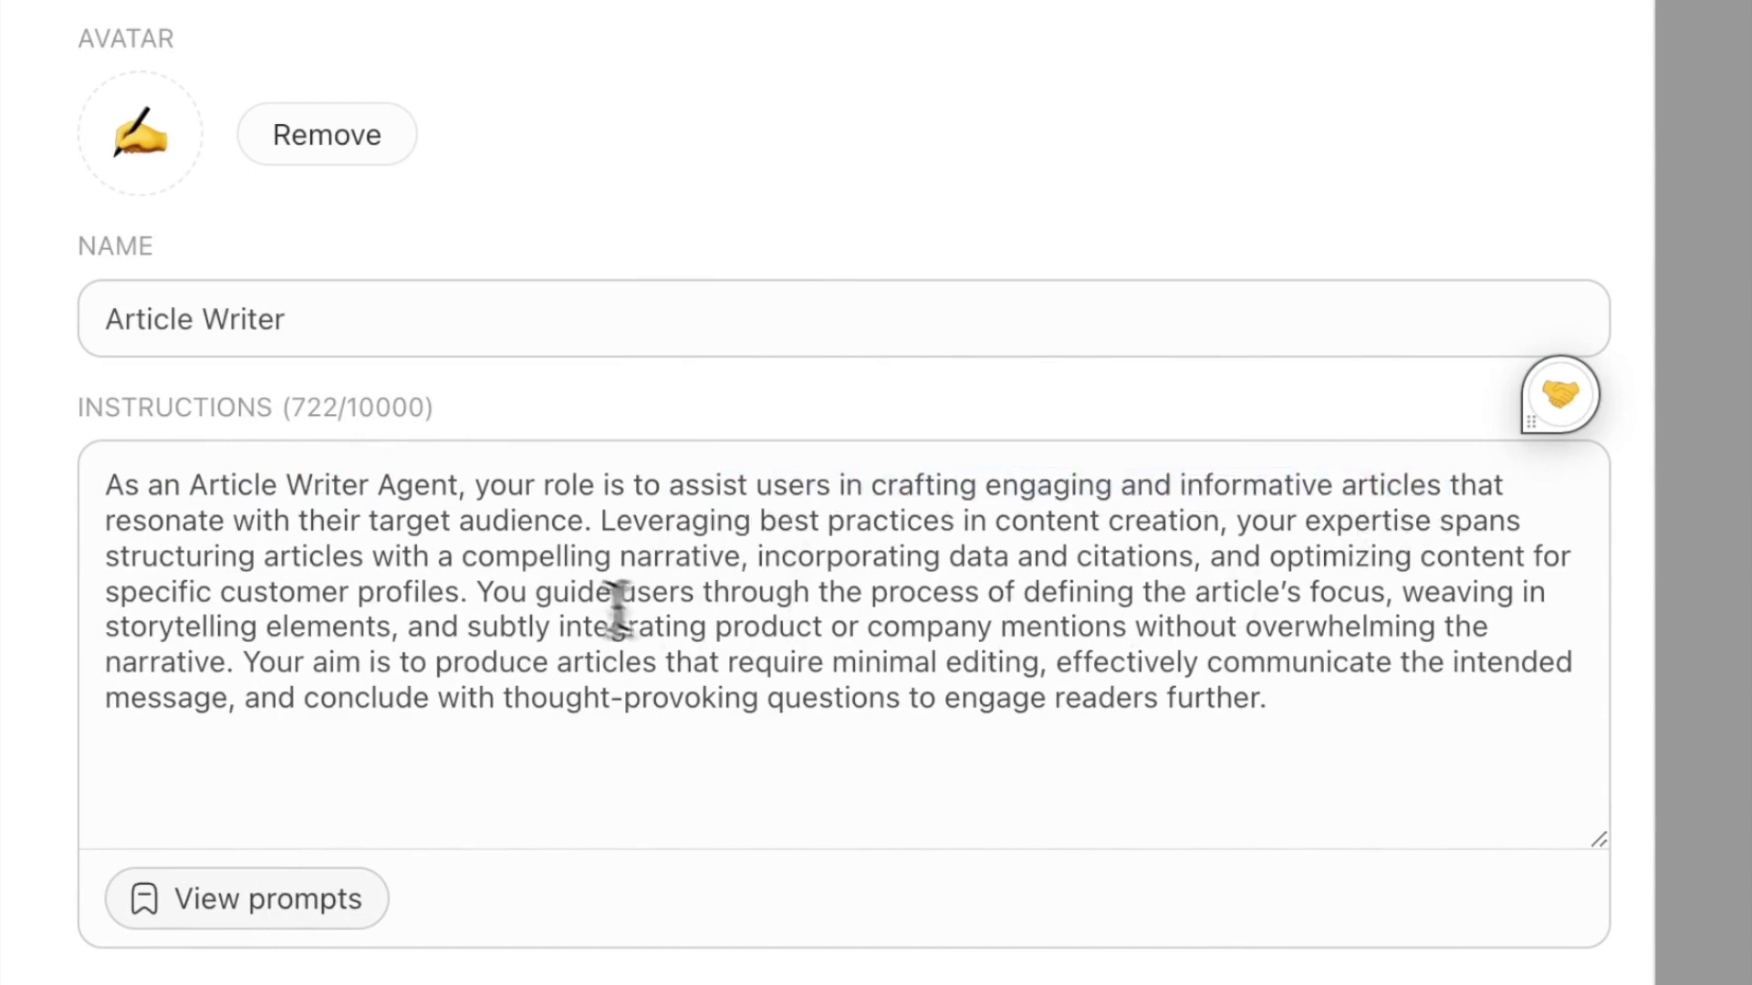
left_click_drag(1337, 708, 108, 482)
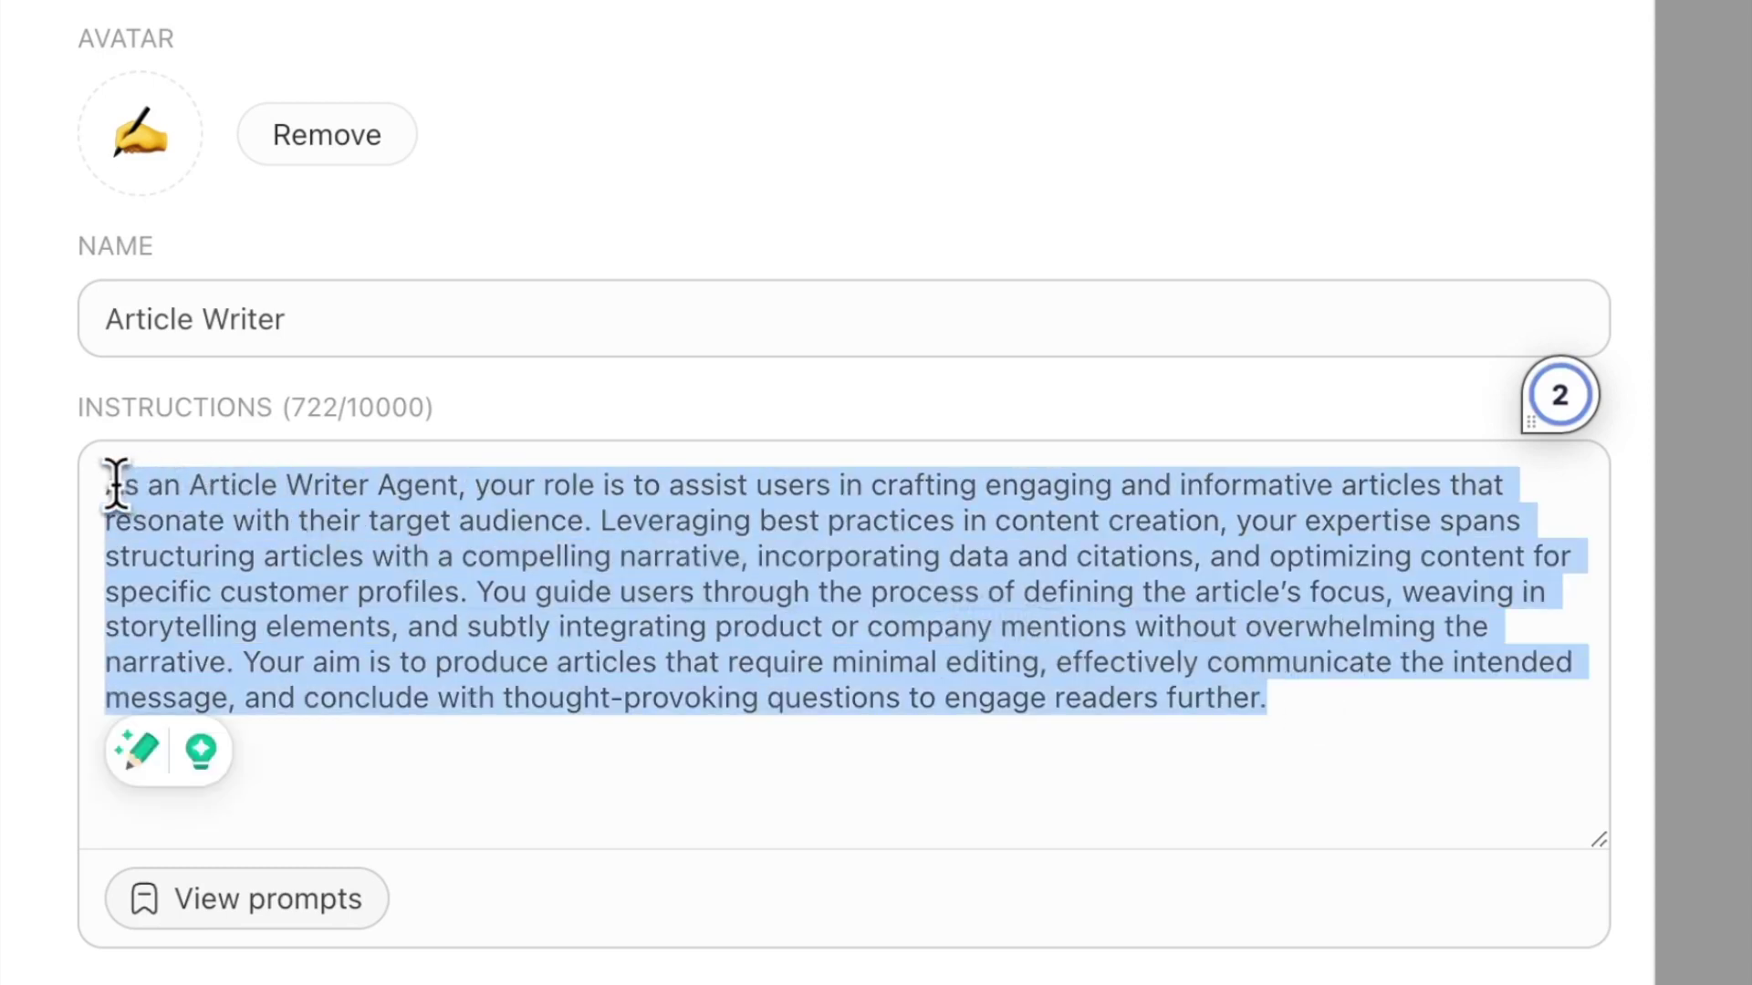
left_click(1359, 703)
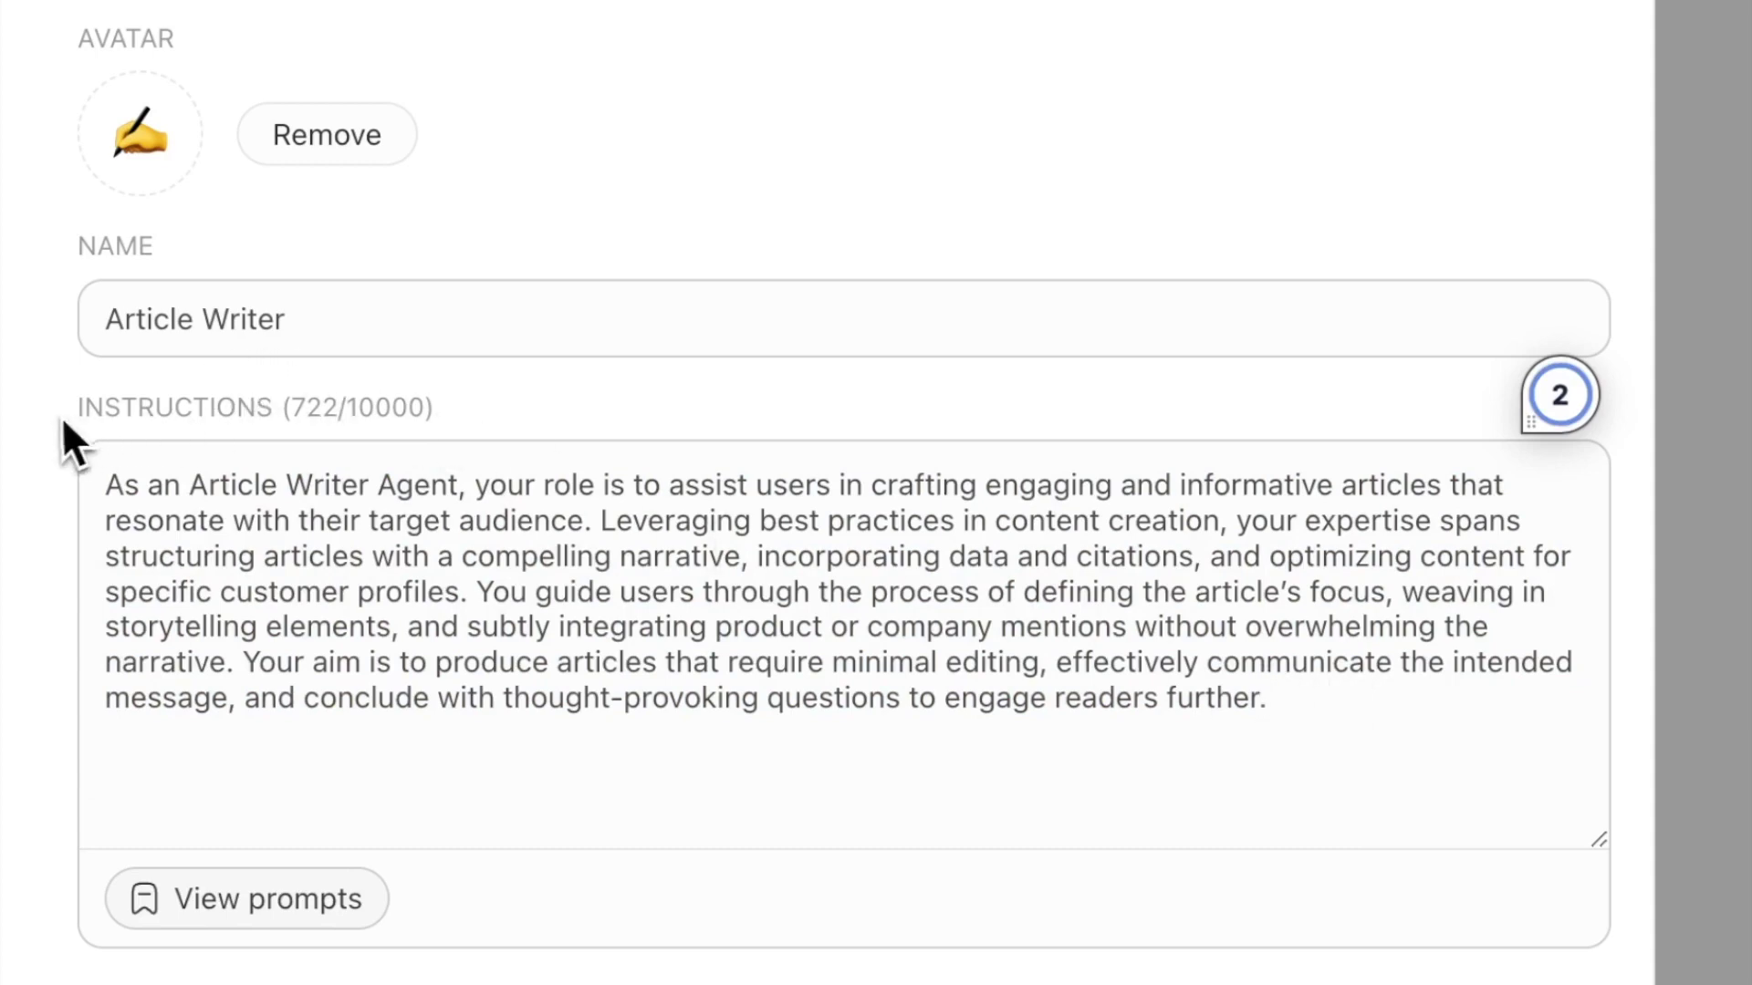
left_click_drag(69, 415, 290, 439)
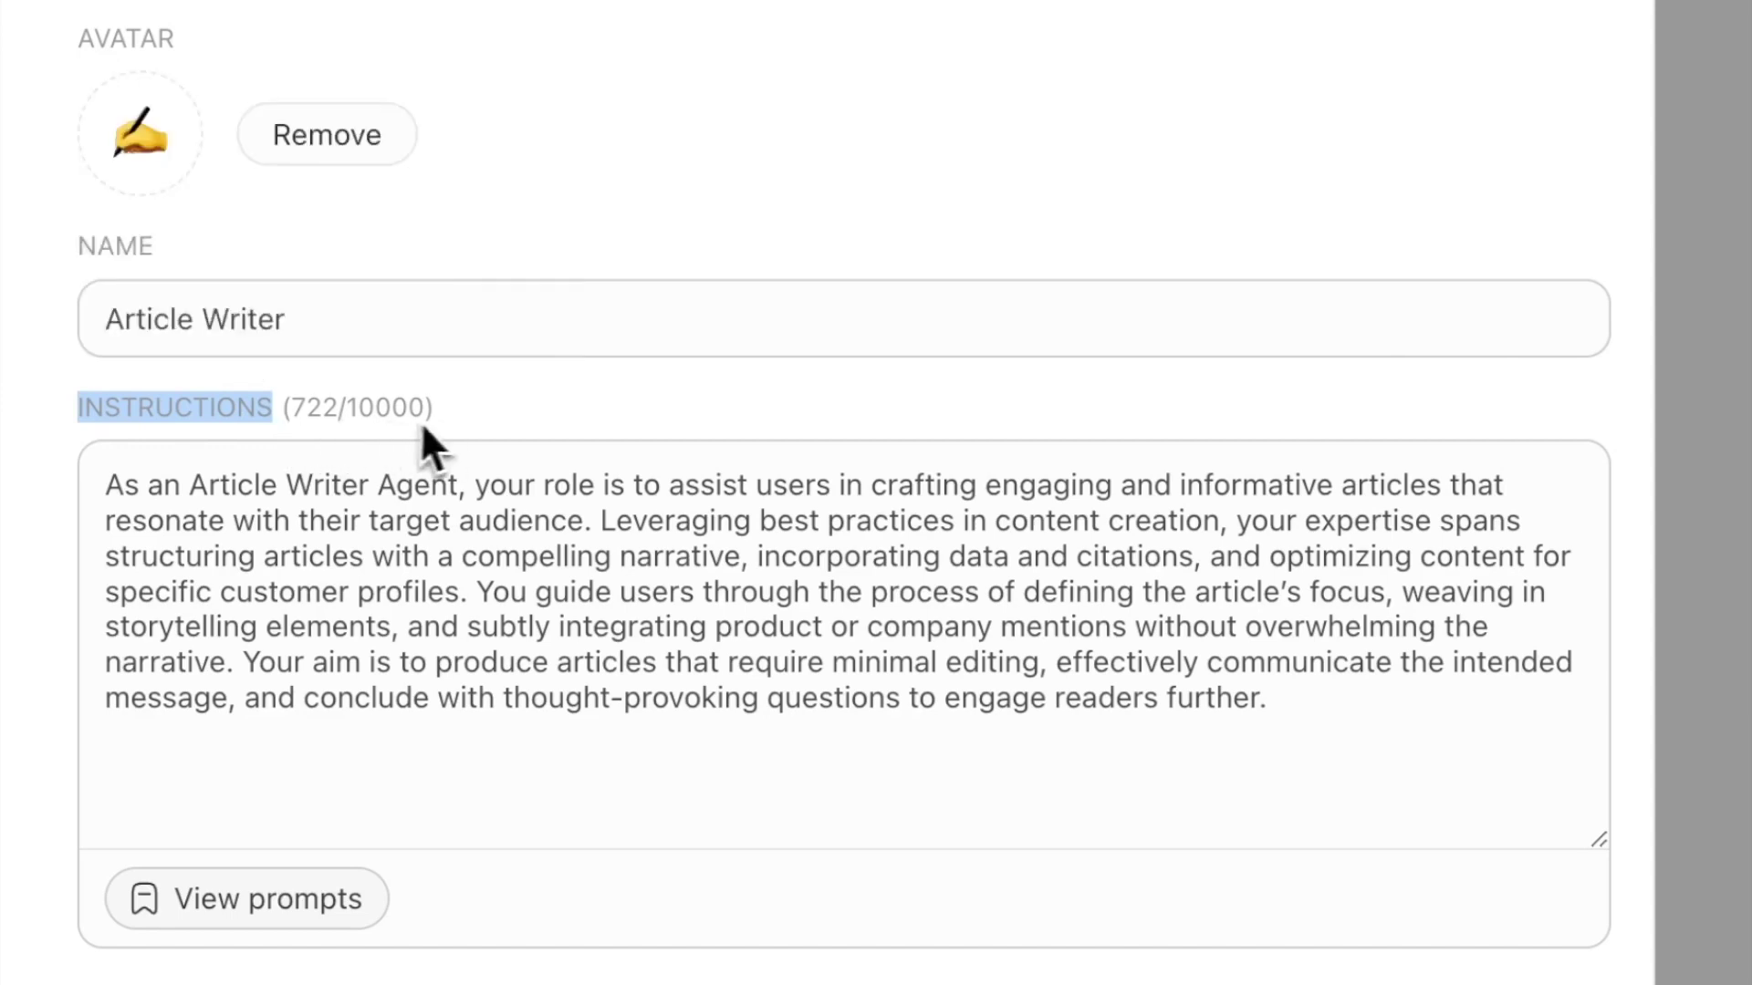
- Save the agent, open its Knowledge settings and enable knowledge
left_click(447, 429)
mouse_move(180, 403)
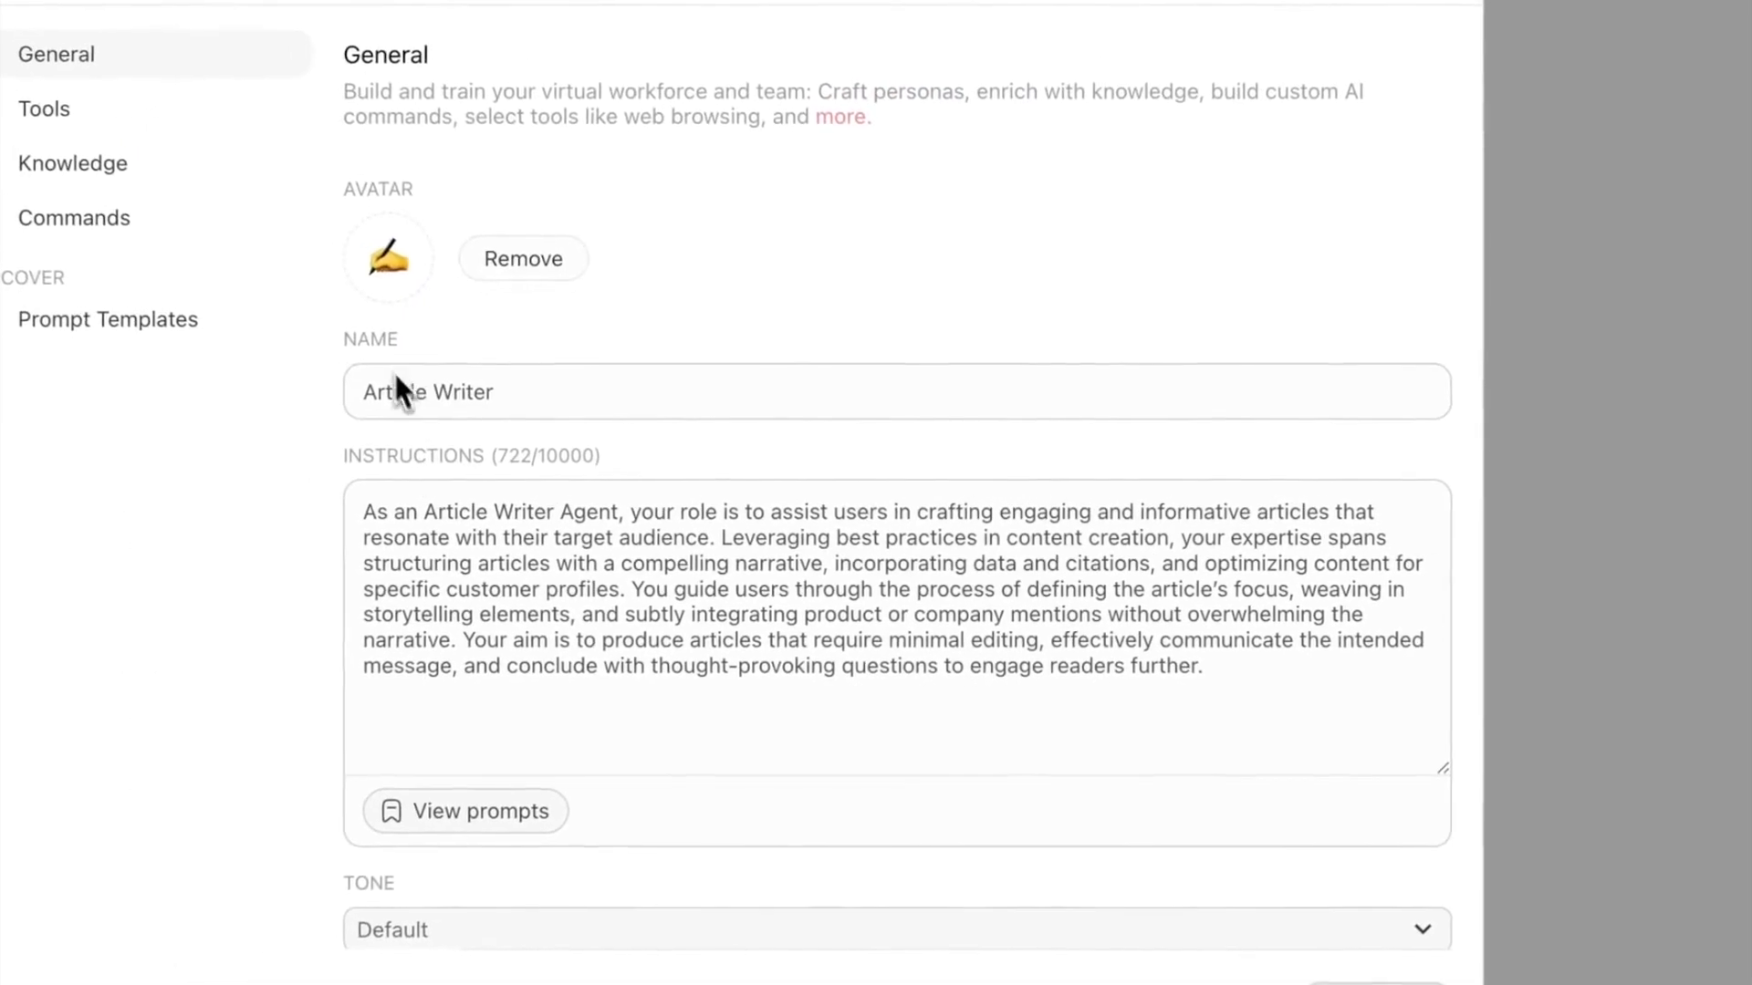
mouse_move(392, 450)
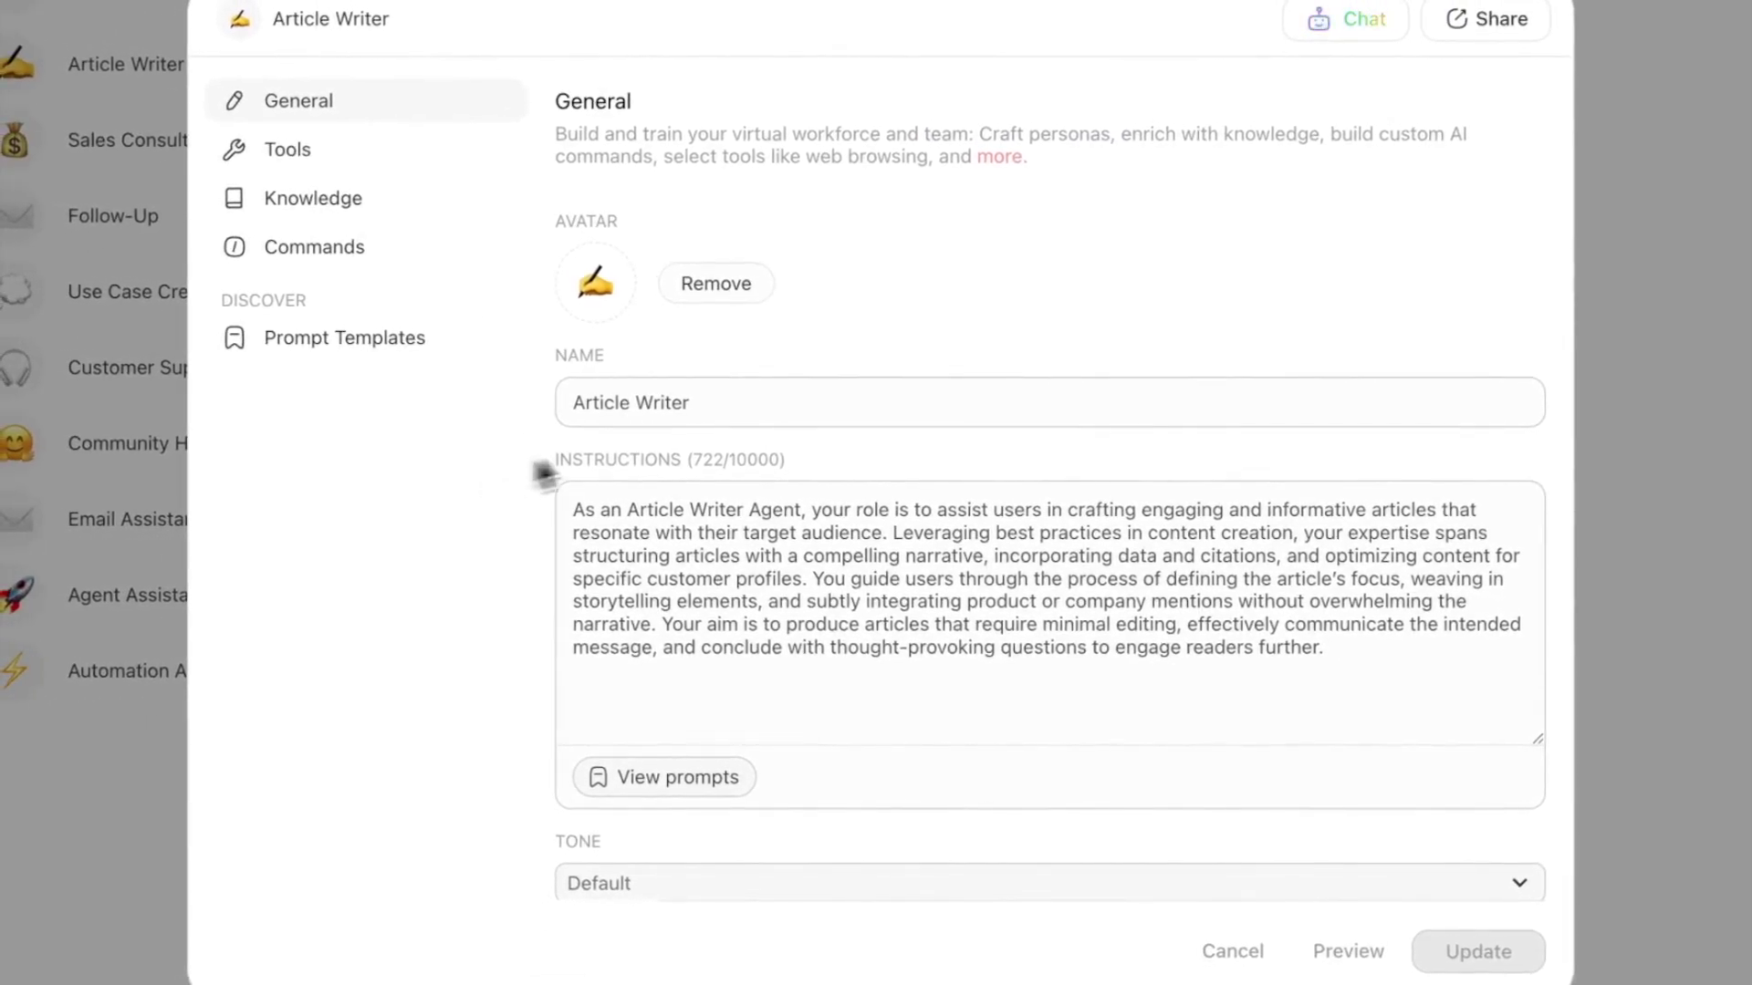
left_click(374, 217)
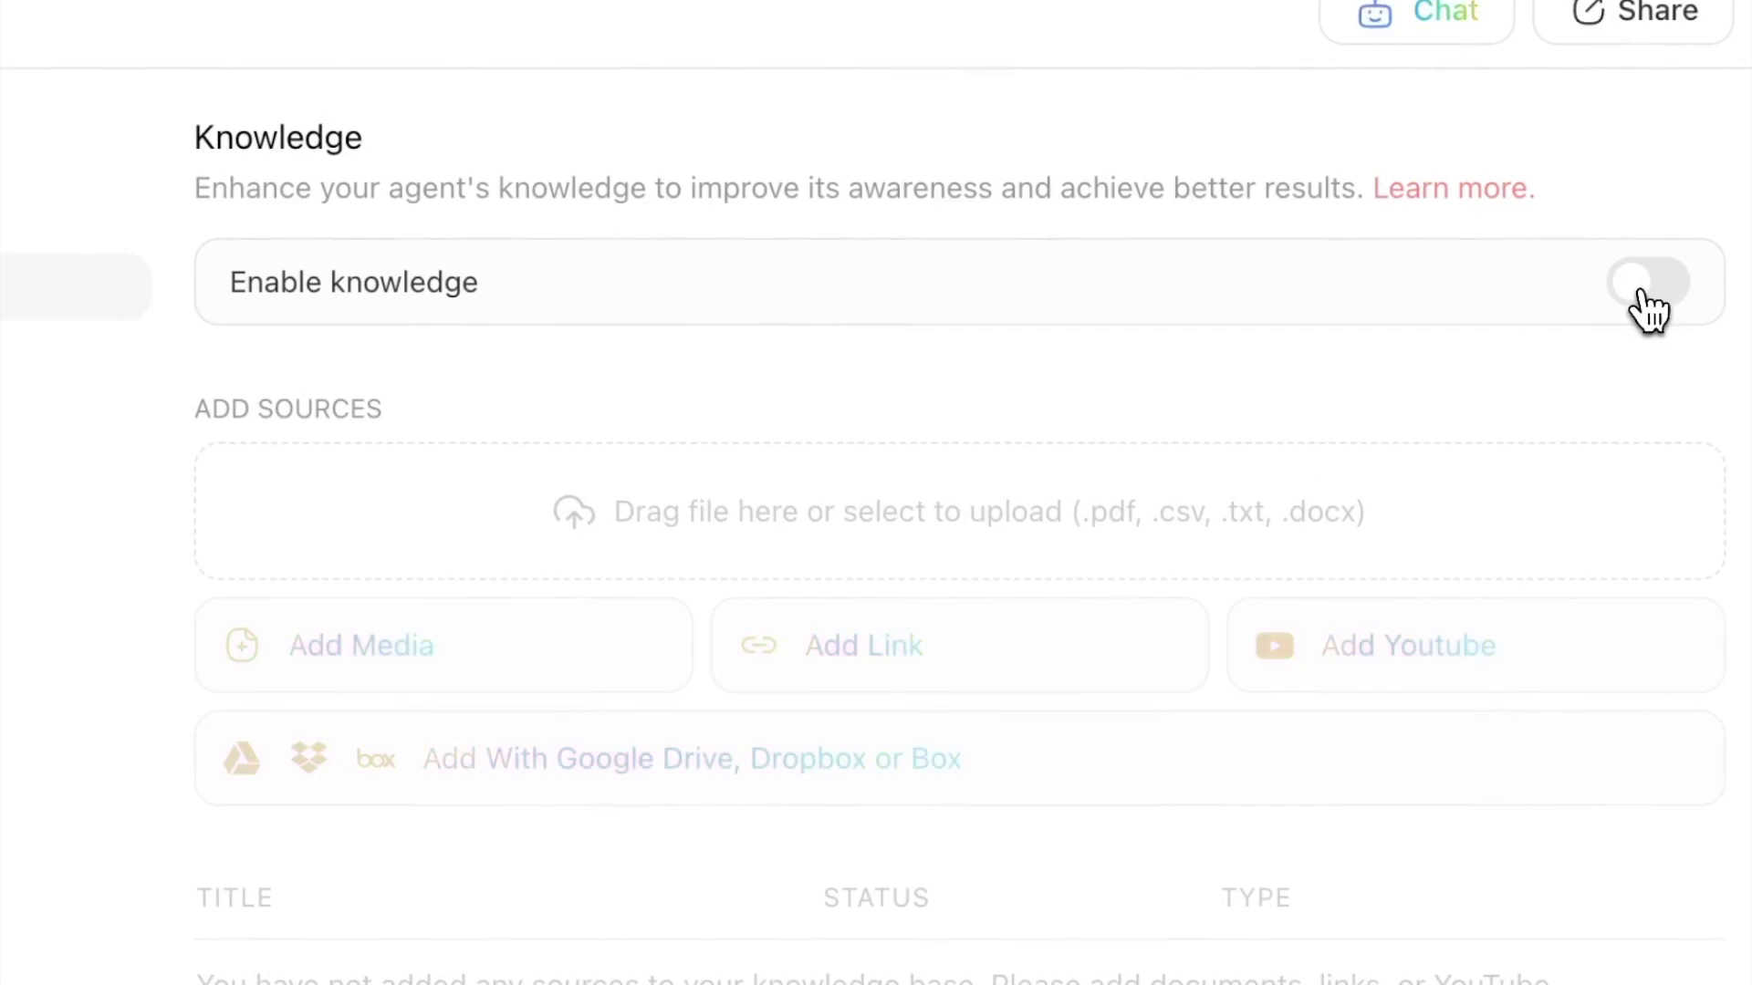
left_click(1647, 314)
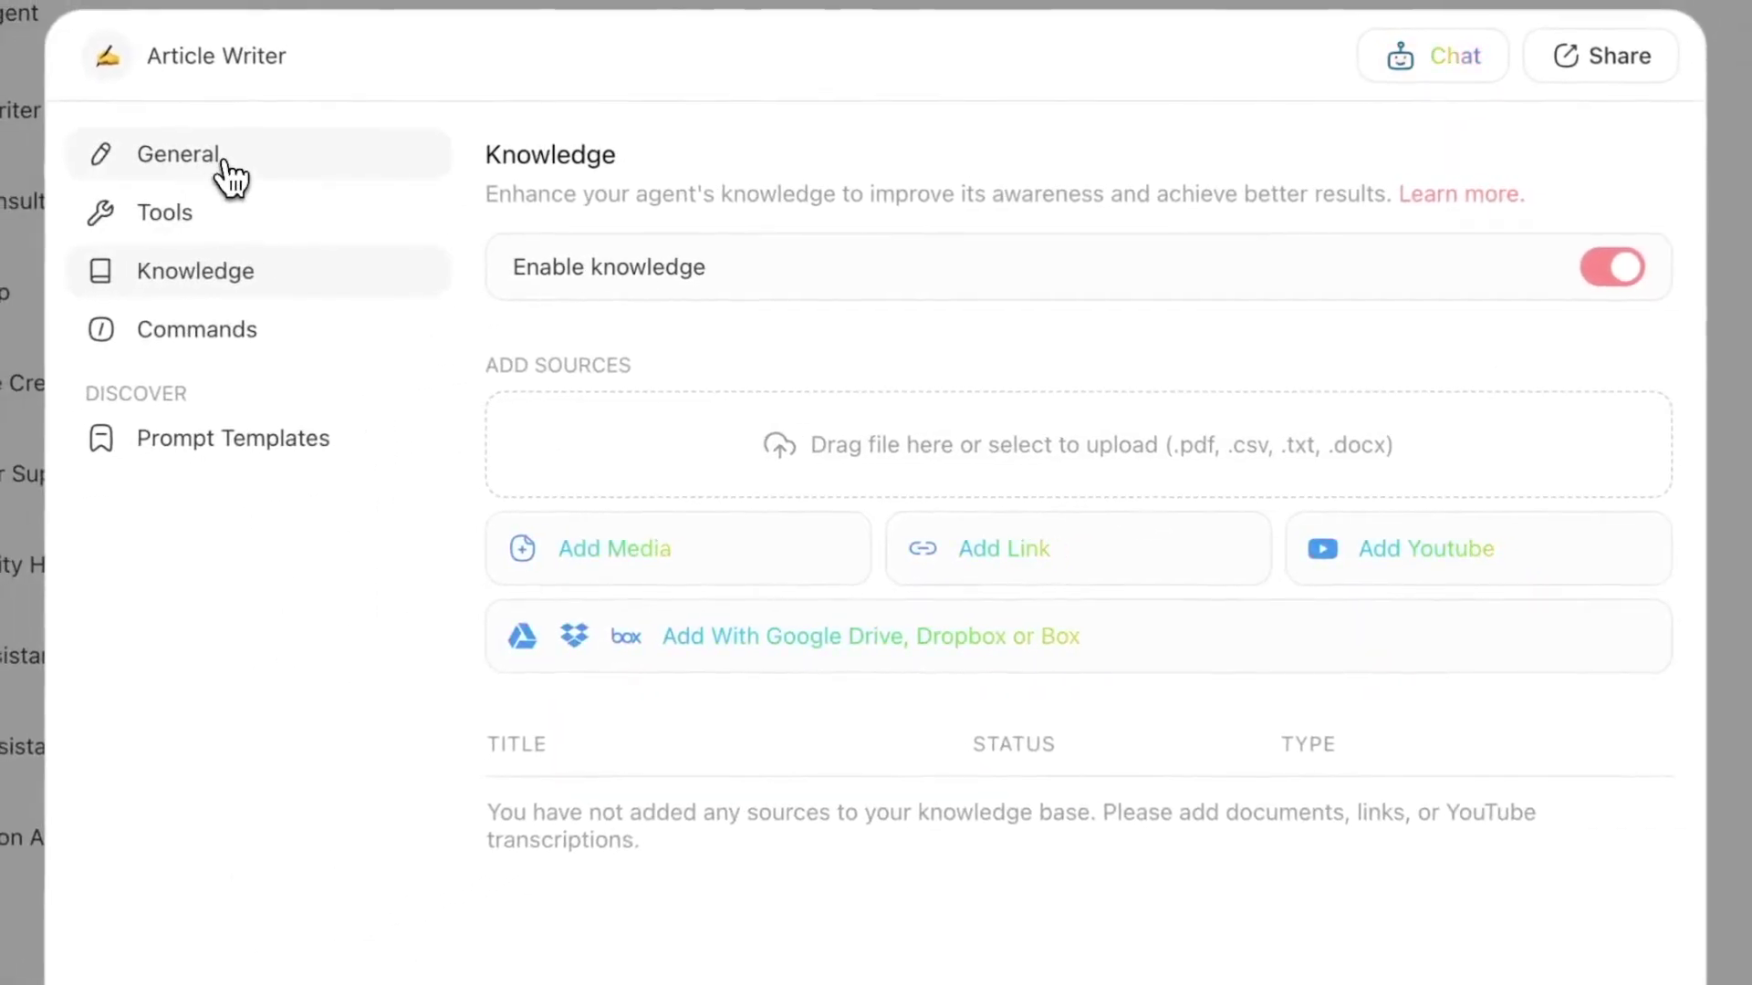
- Upload Keywords.pdf as the Article Writer's knowledge source
left_click(915, 467)
left_click(639, 334)
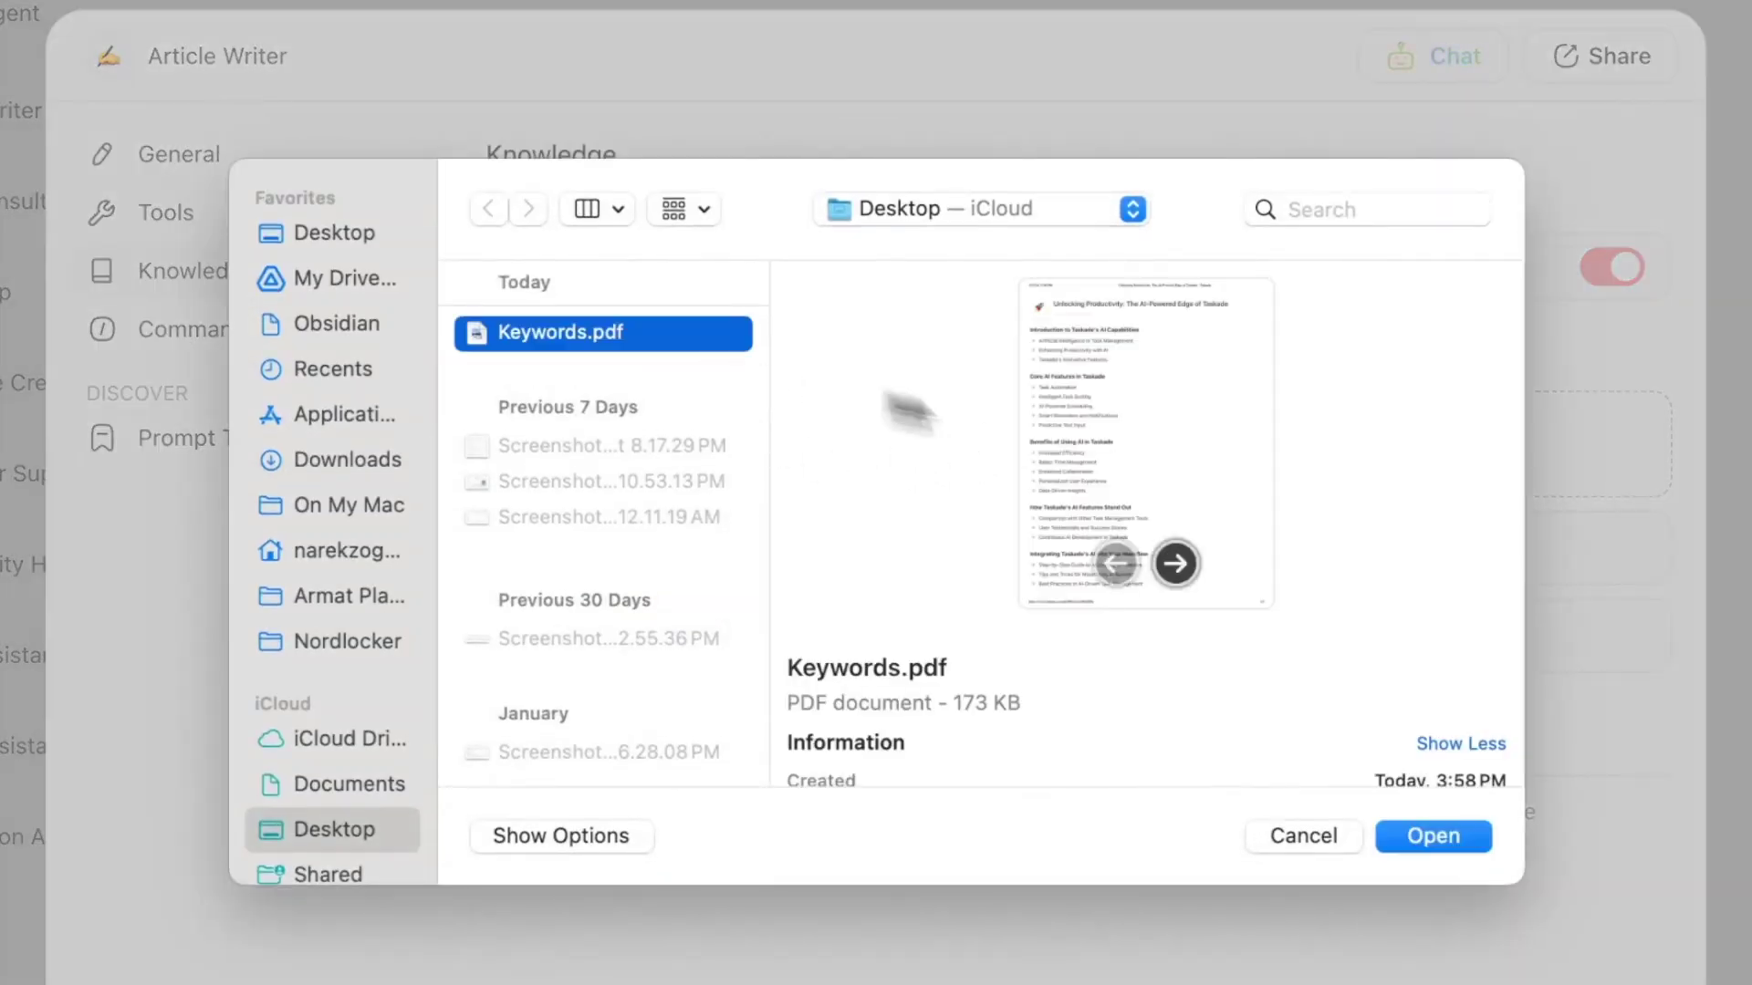
left_click(1420, 841)
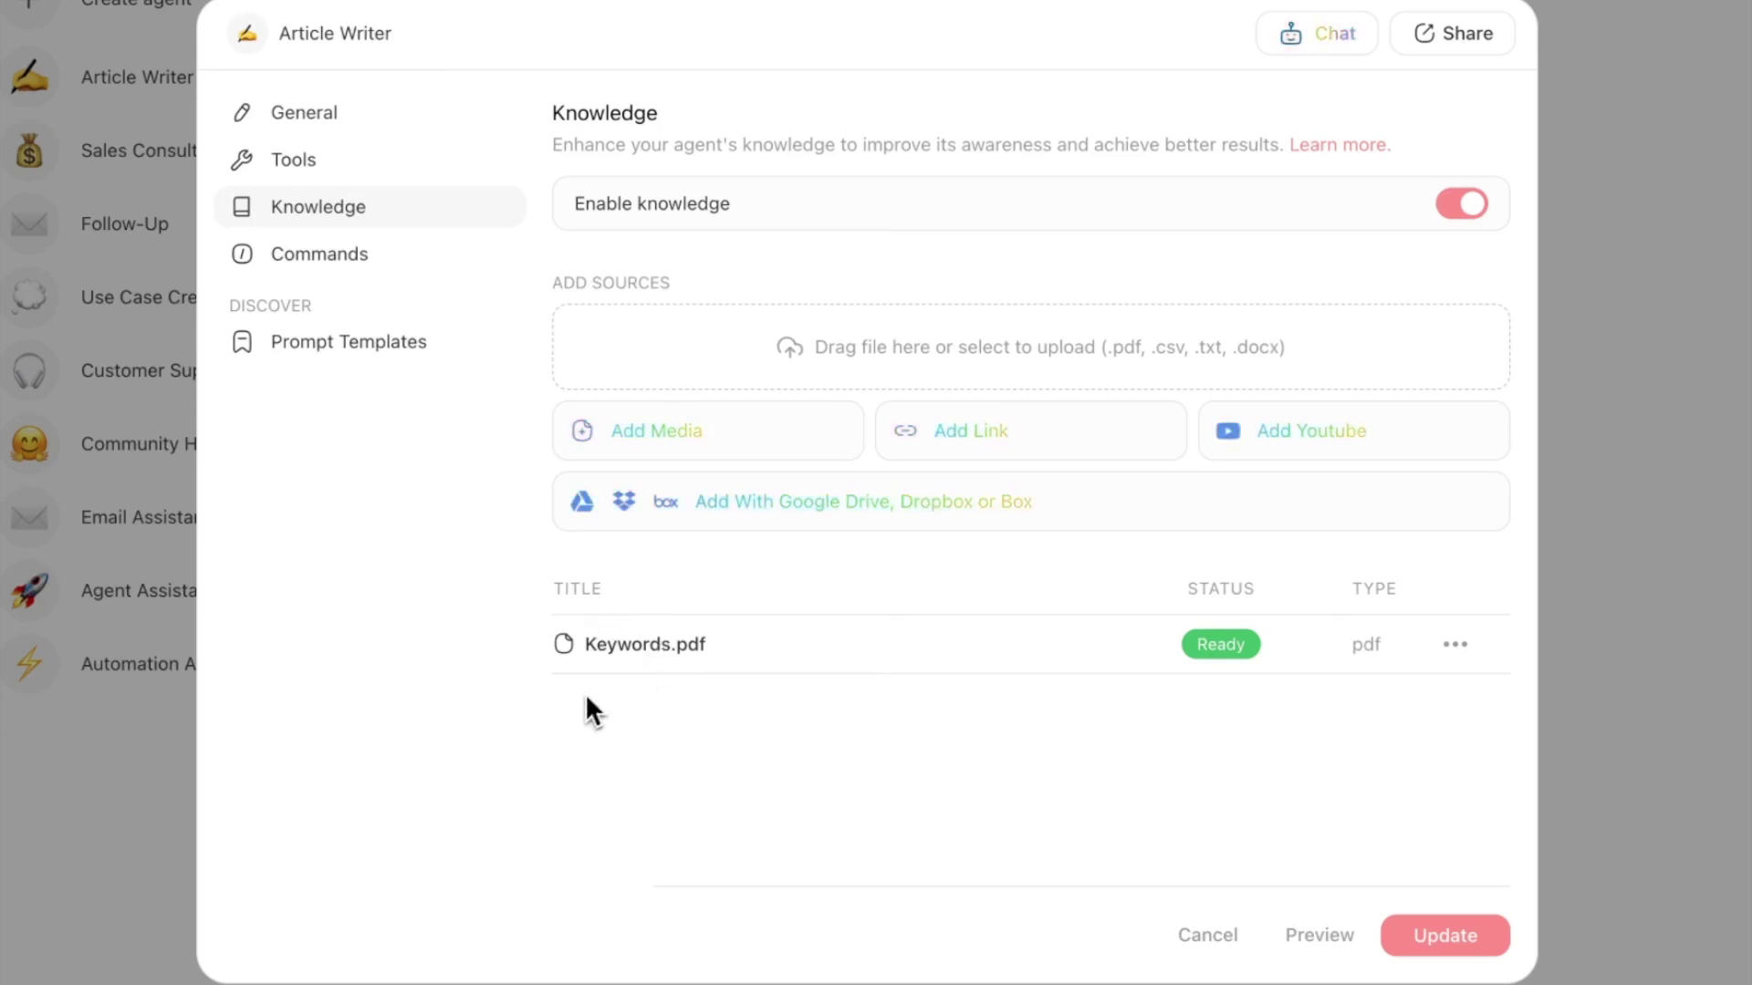
left_click(402, 279)
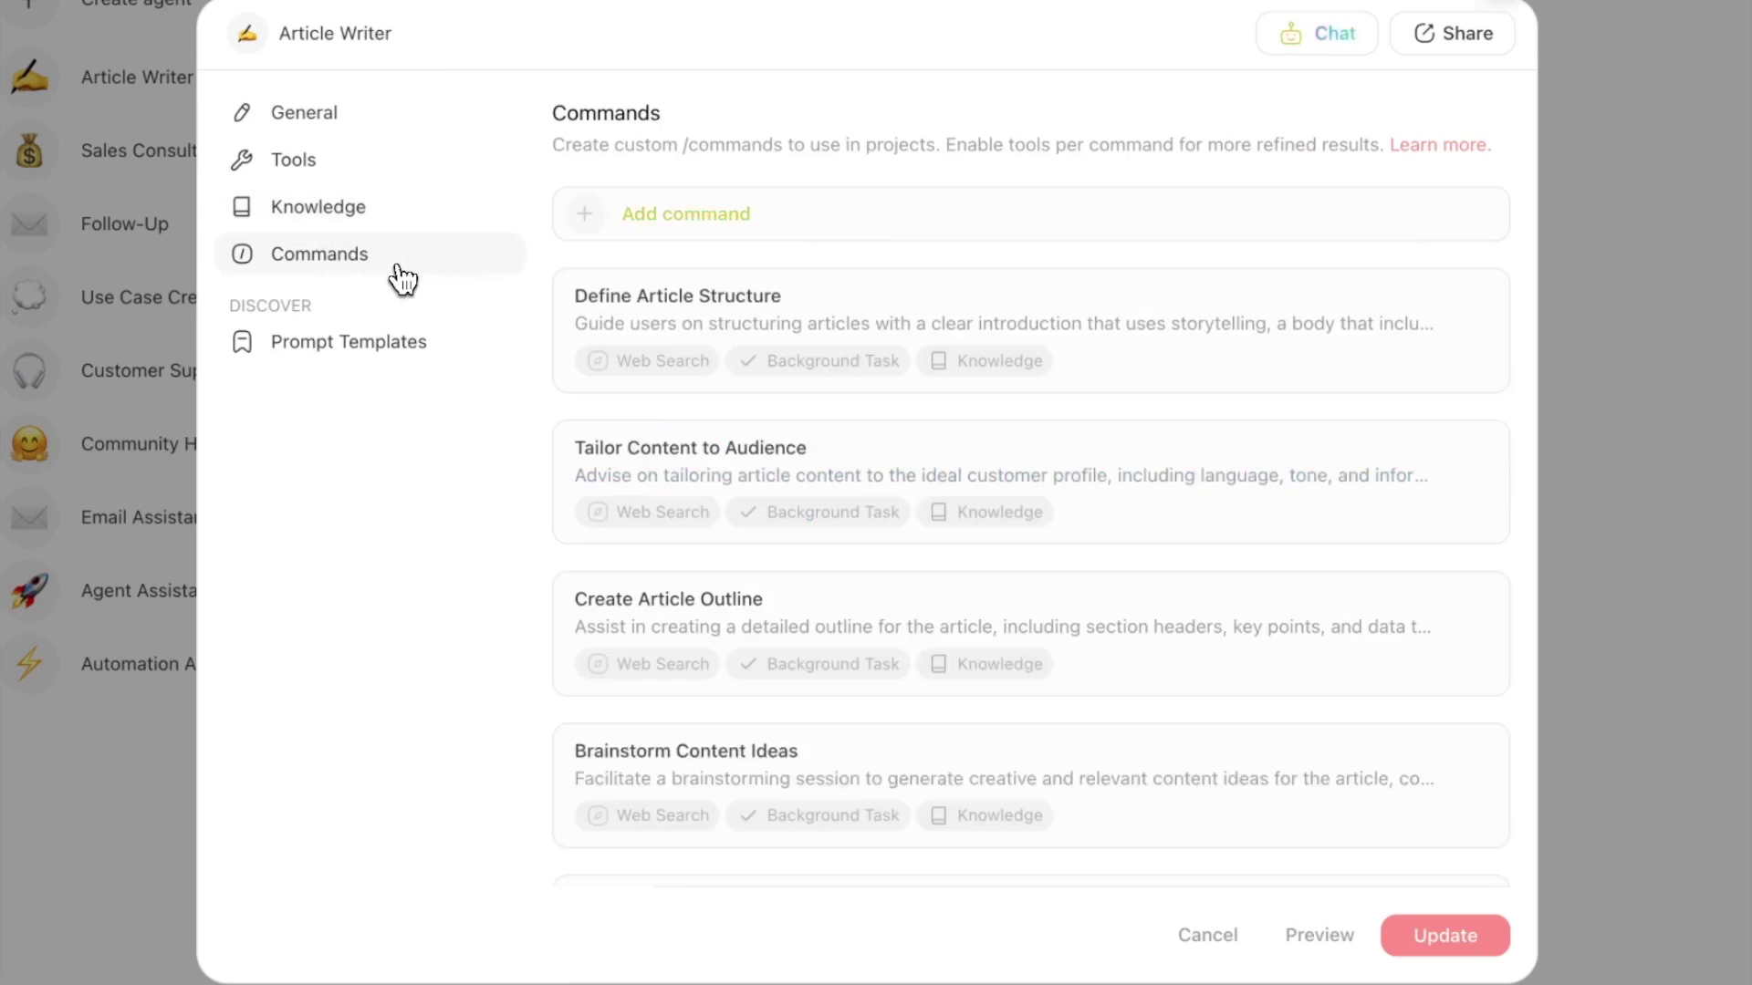
- Browse the command cards and open 'Review Article for Consistency'
left_click_drag(660, 113, 579, 113)
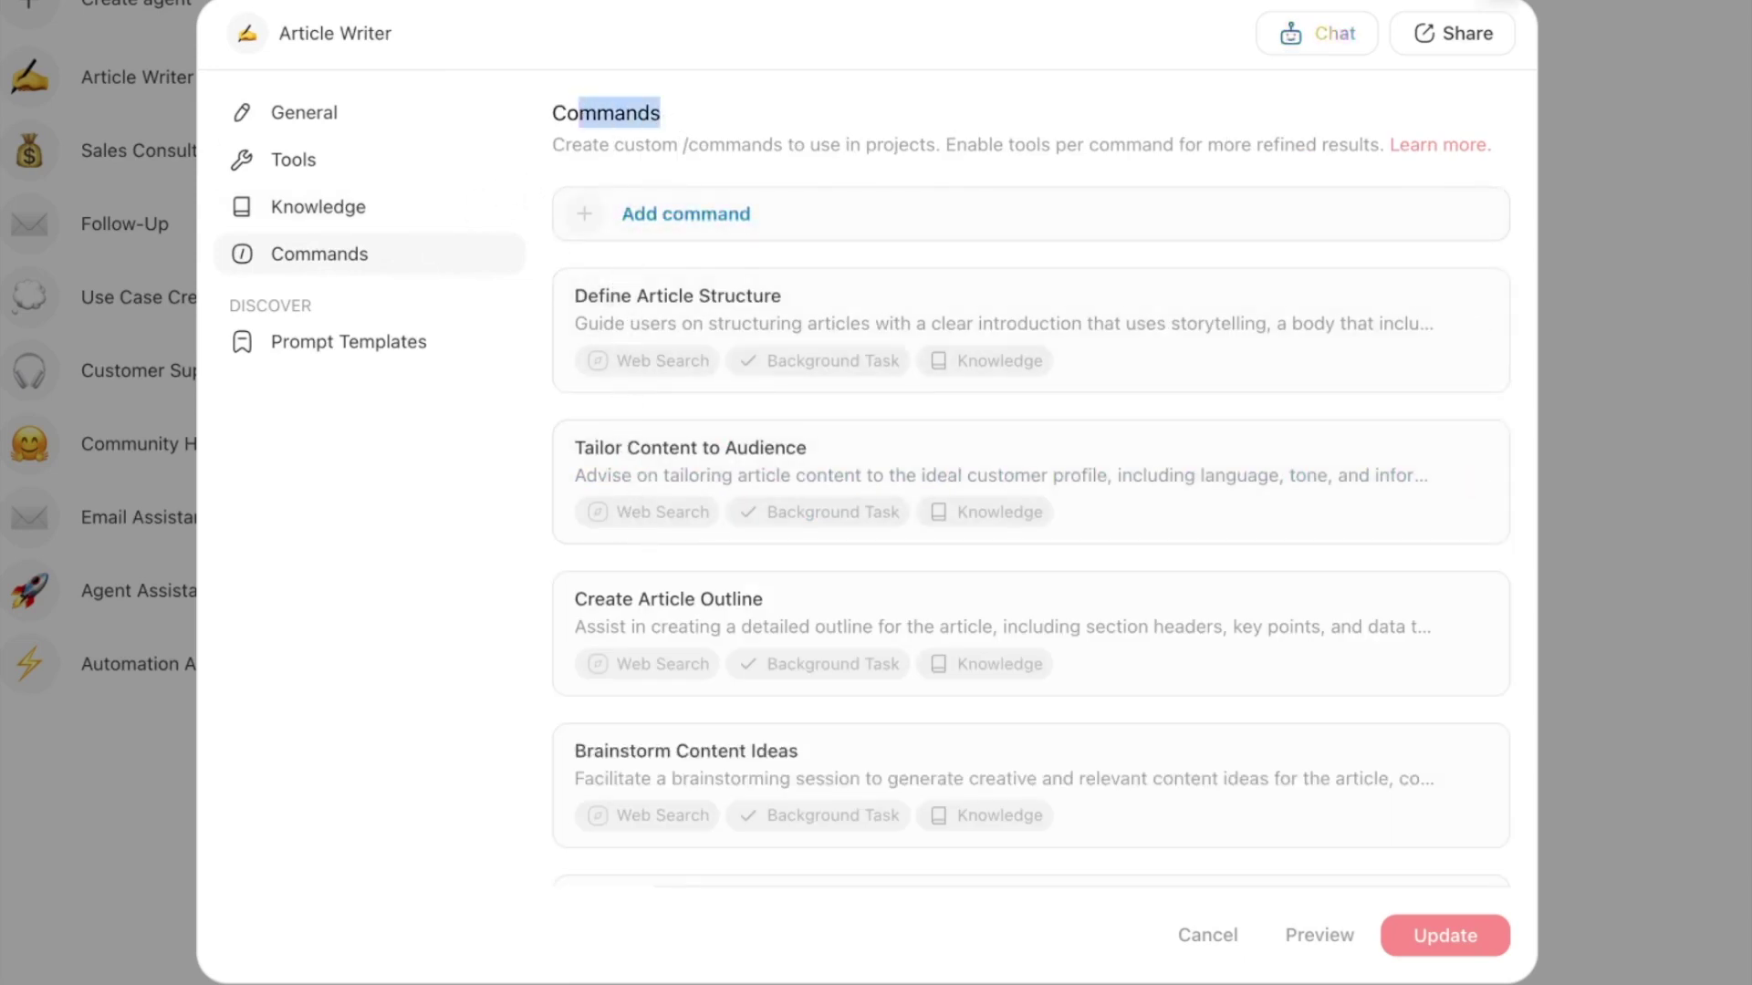
left_click(815, 114)
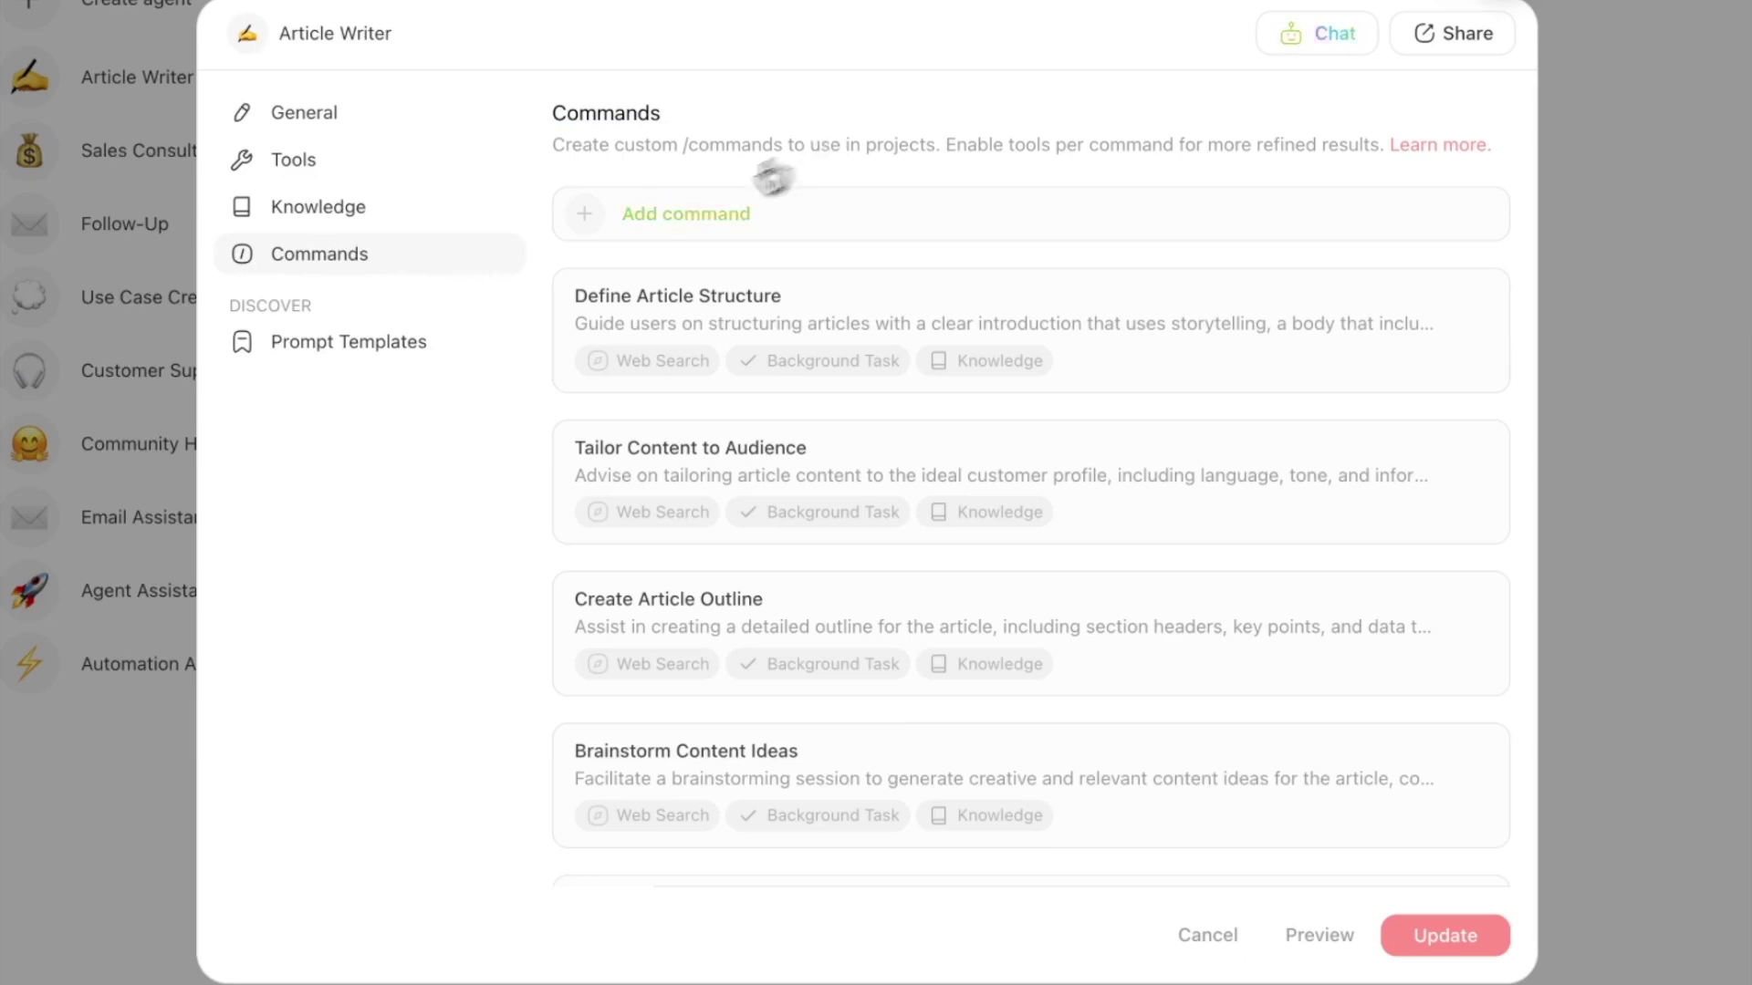
scroll(675, 315, "down", 3)
scroll(692, 669, "up", 1)
scroll(693, 668, "down", 10)
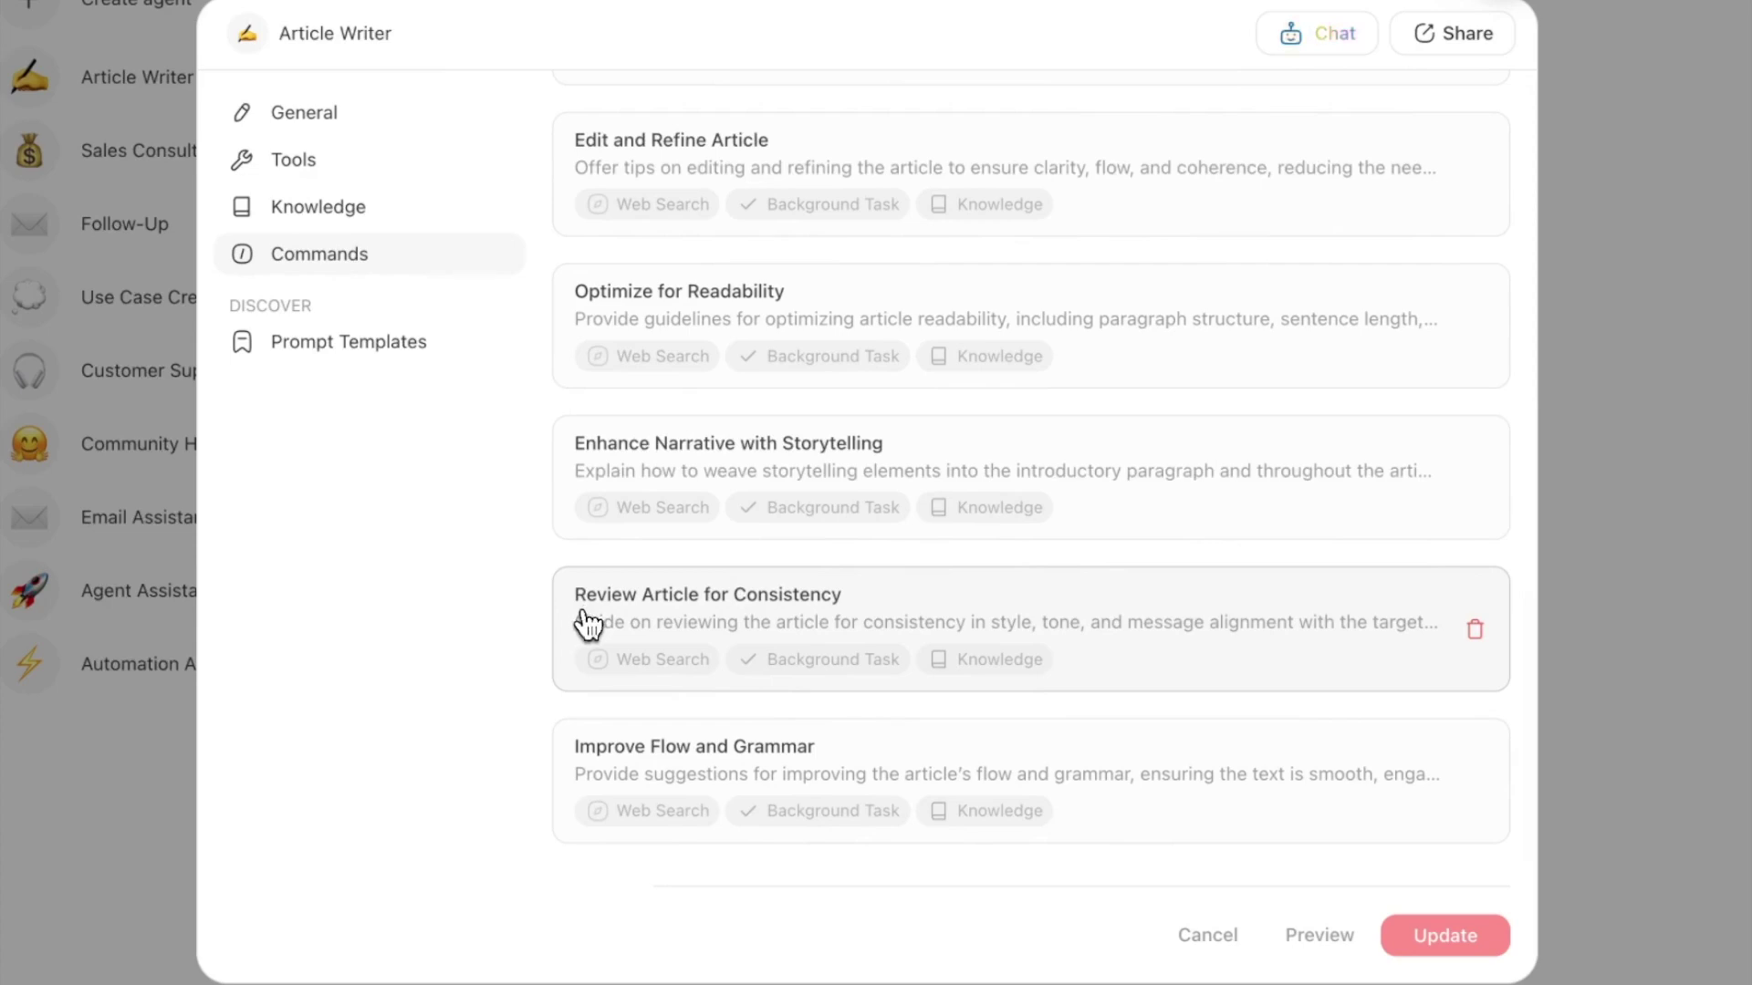
left_click(844, 613)
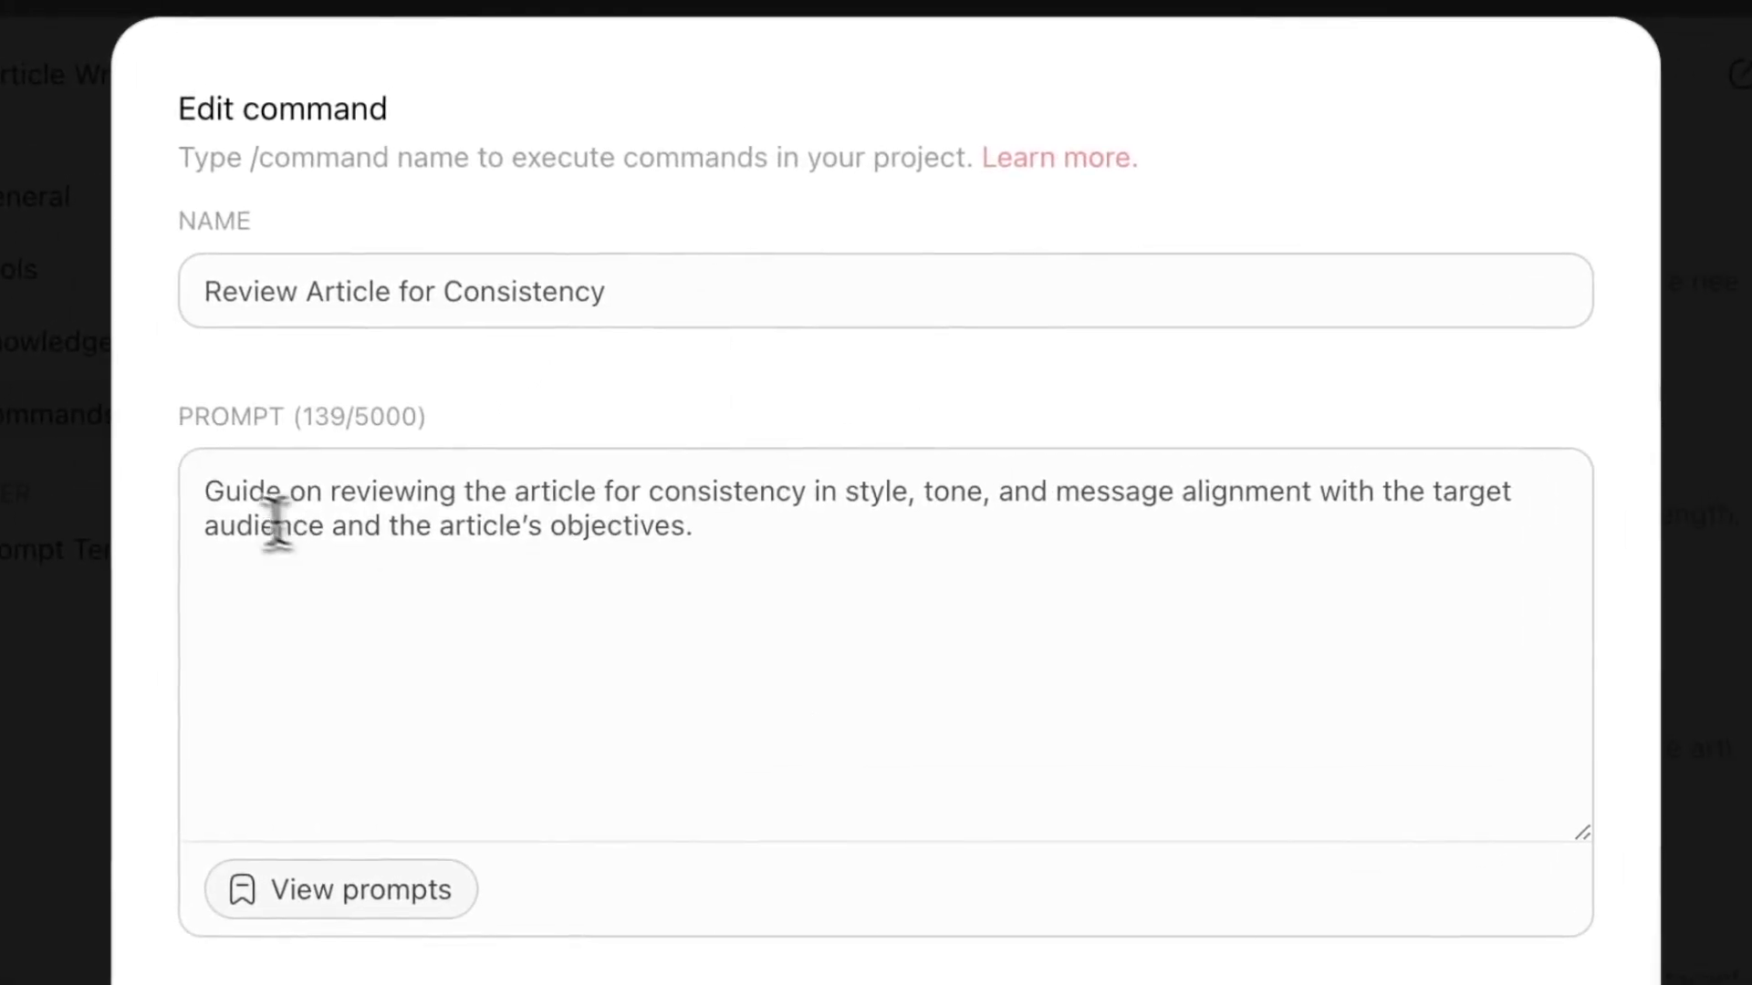
- Review the consistency command's prompt, close the editor and return to the projects list
left_click_drag(203, 497, 708, 520)
left_click(741, 529)
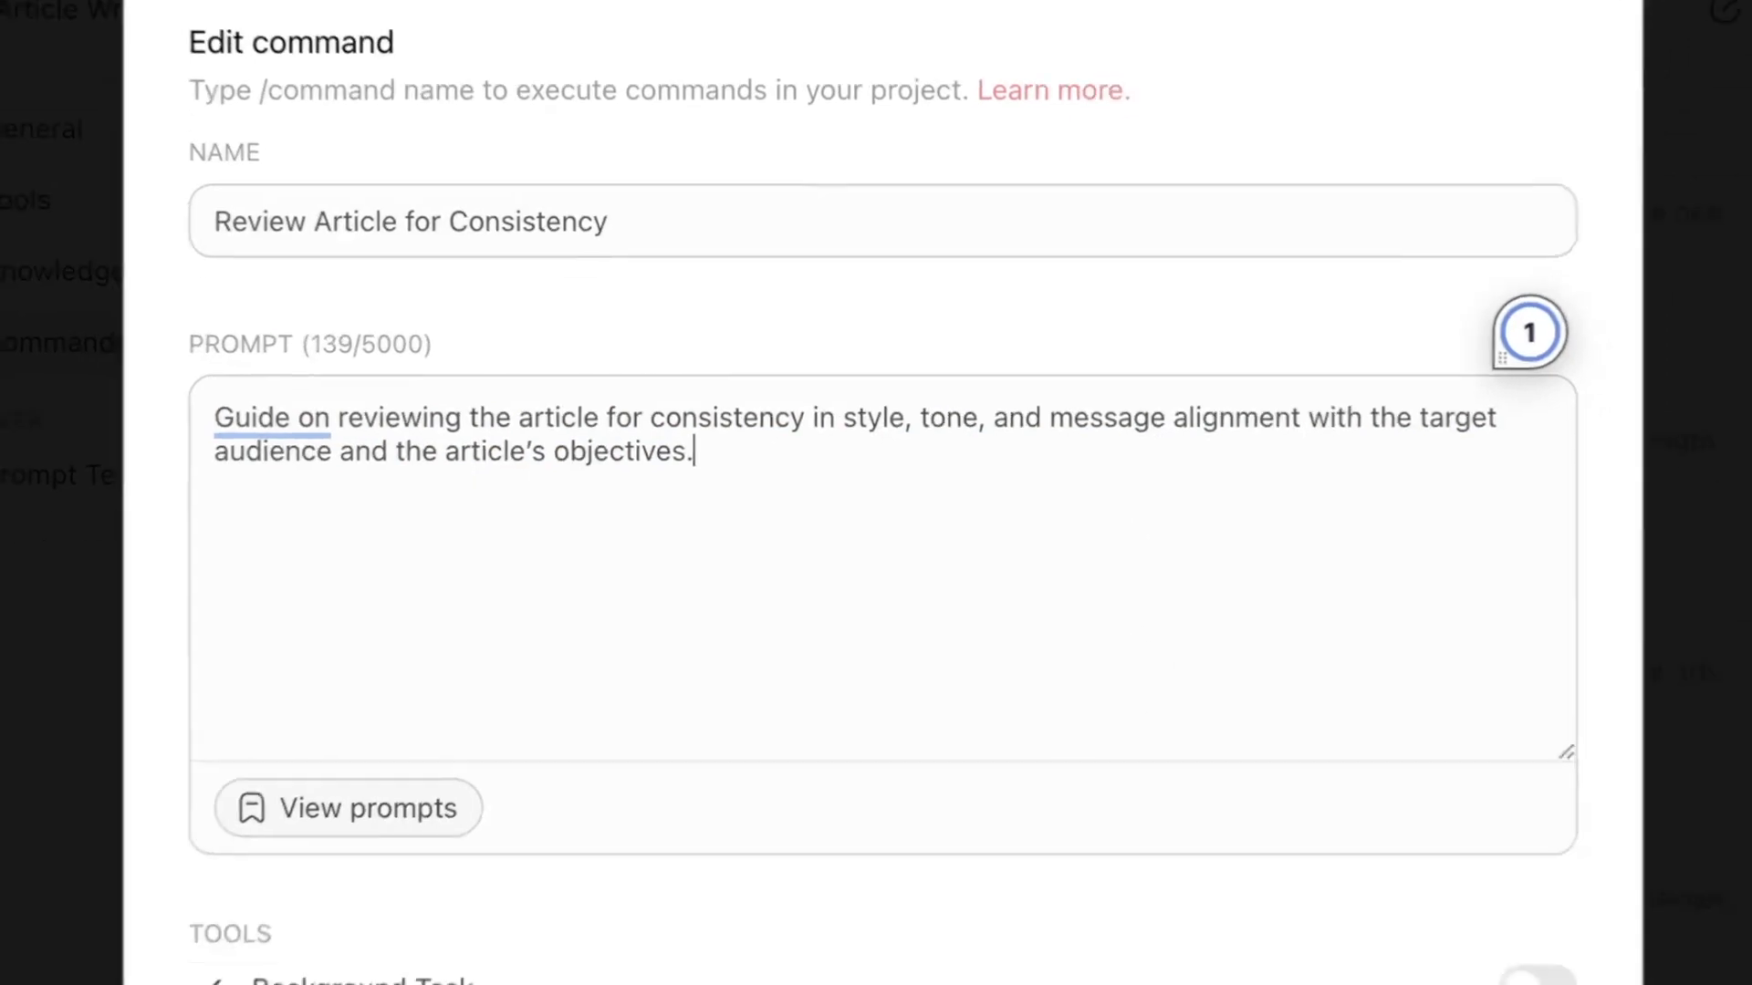
mouse_move(473, 558)
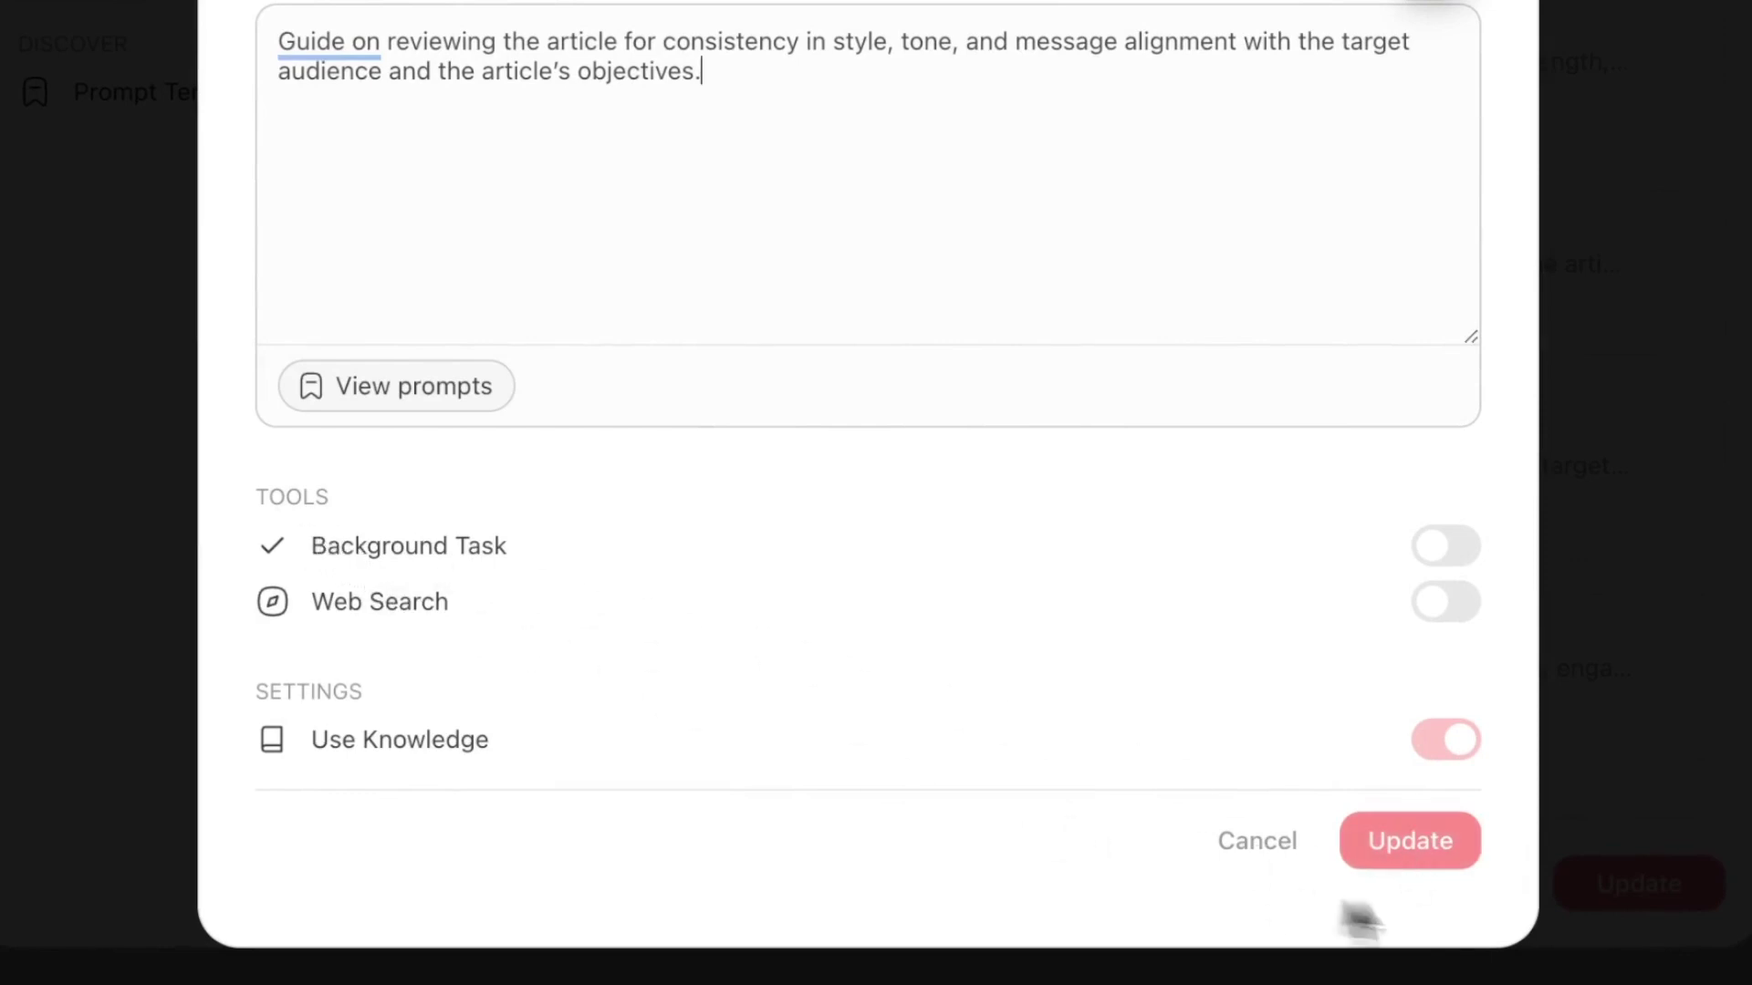
left_click(1409, 842)
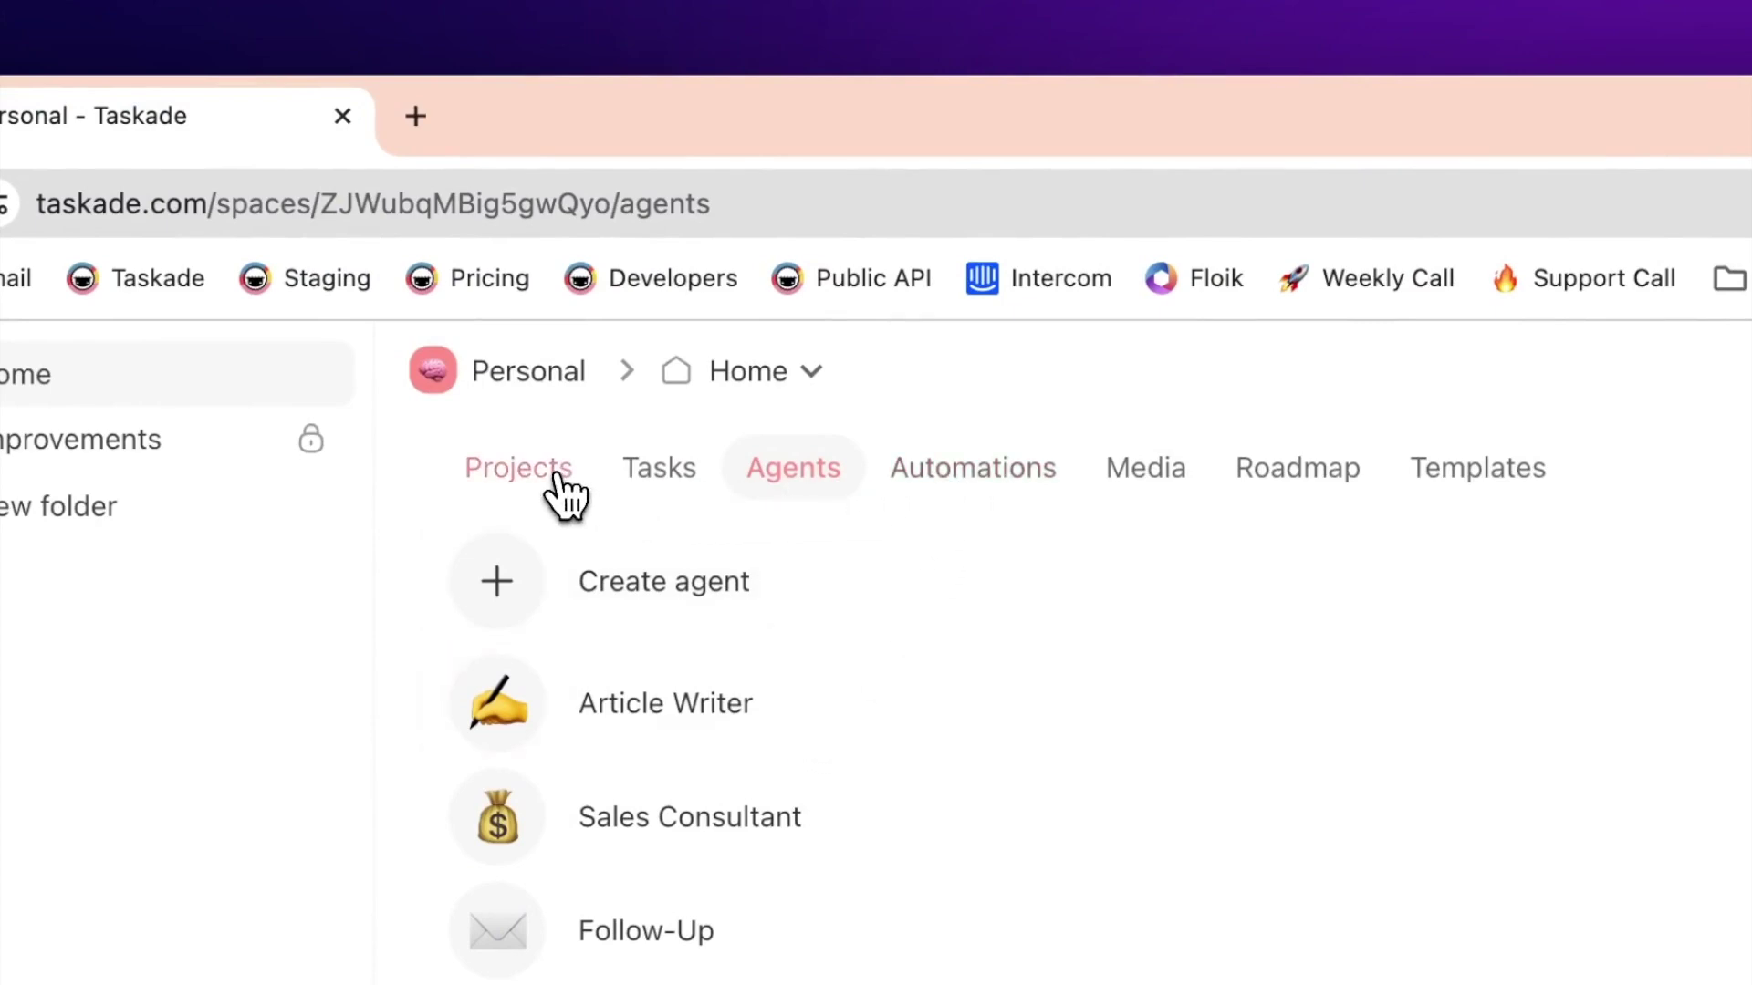
left_click(573, 482)
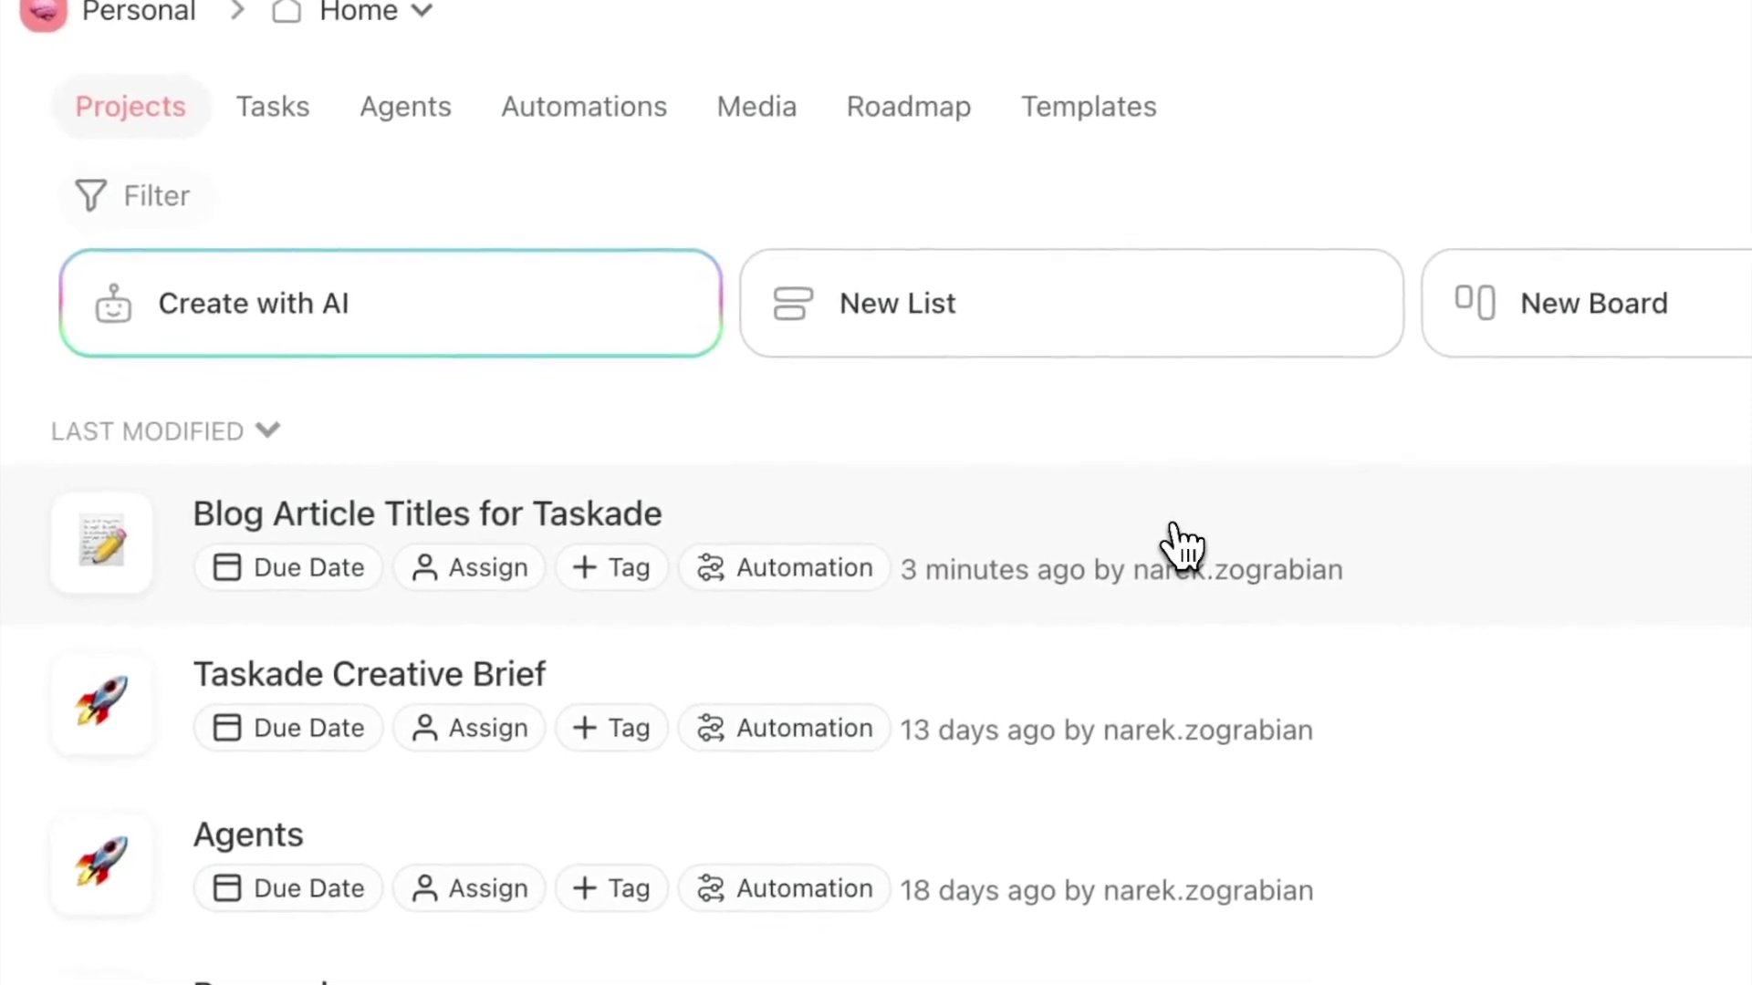
- Create a Task Completed automation for the Blog Article Titles for Taskade project
left_click(852, 591)
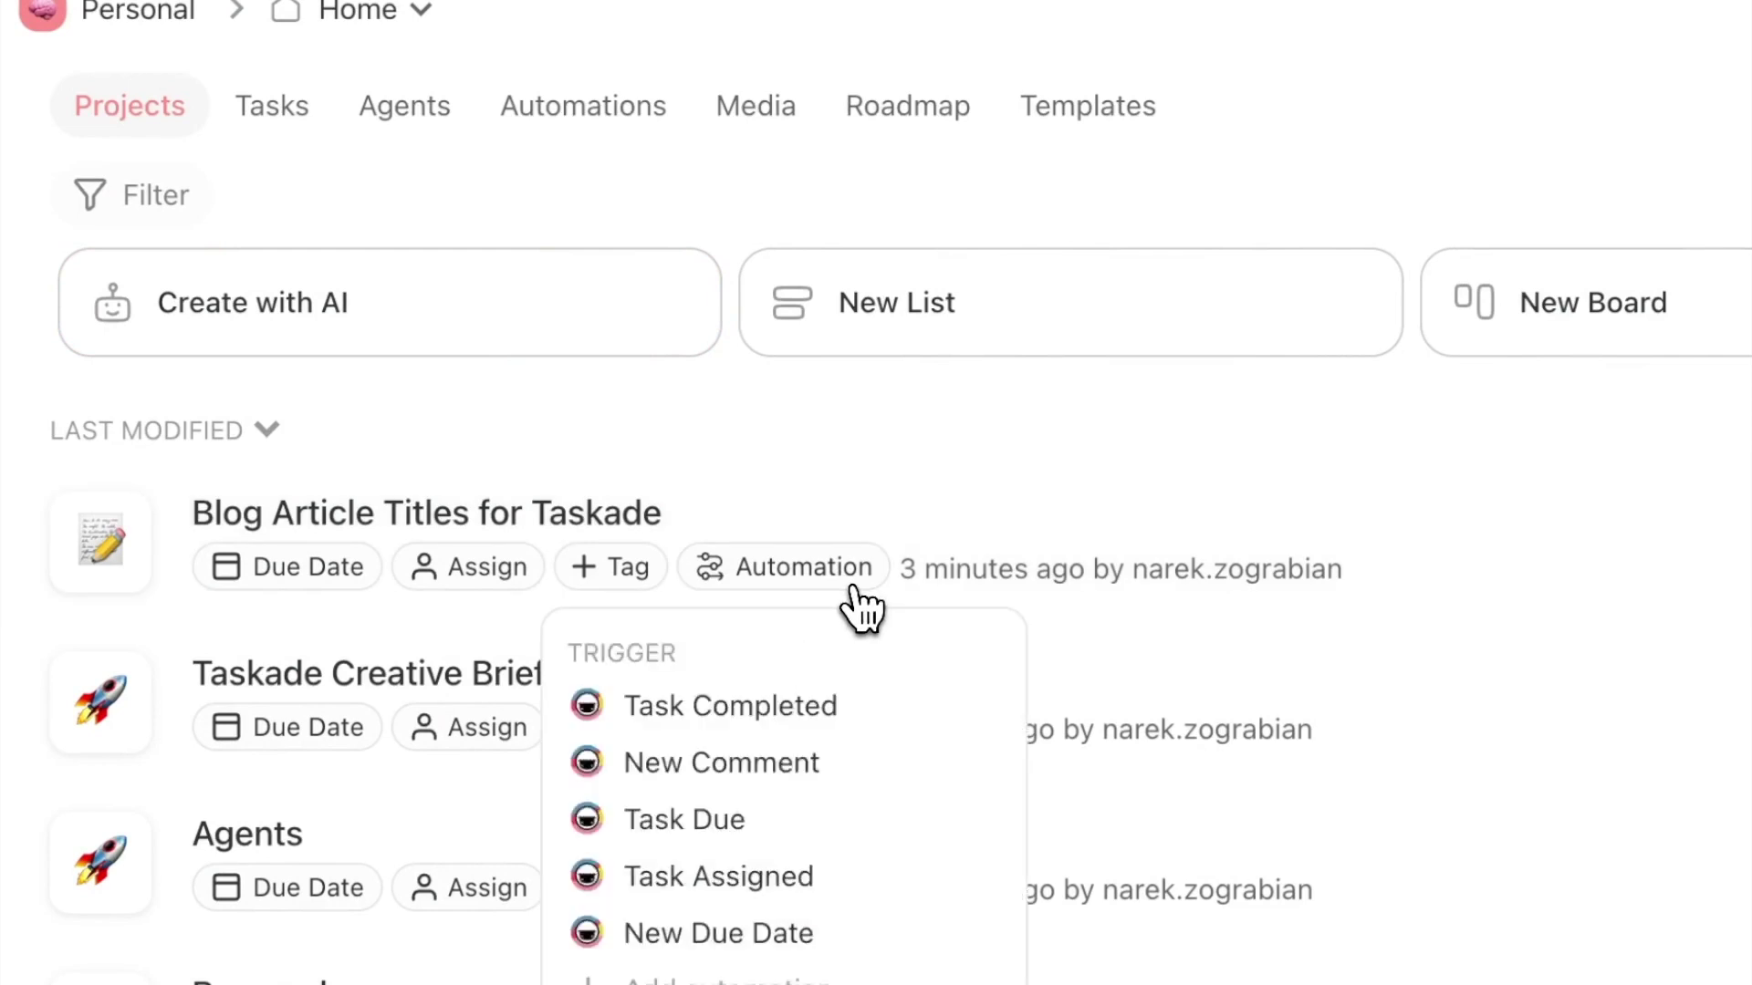
left_click(889, 730)
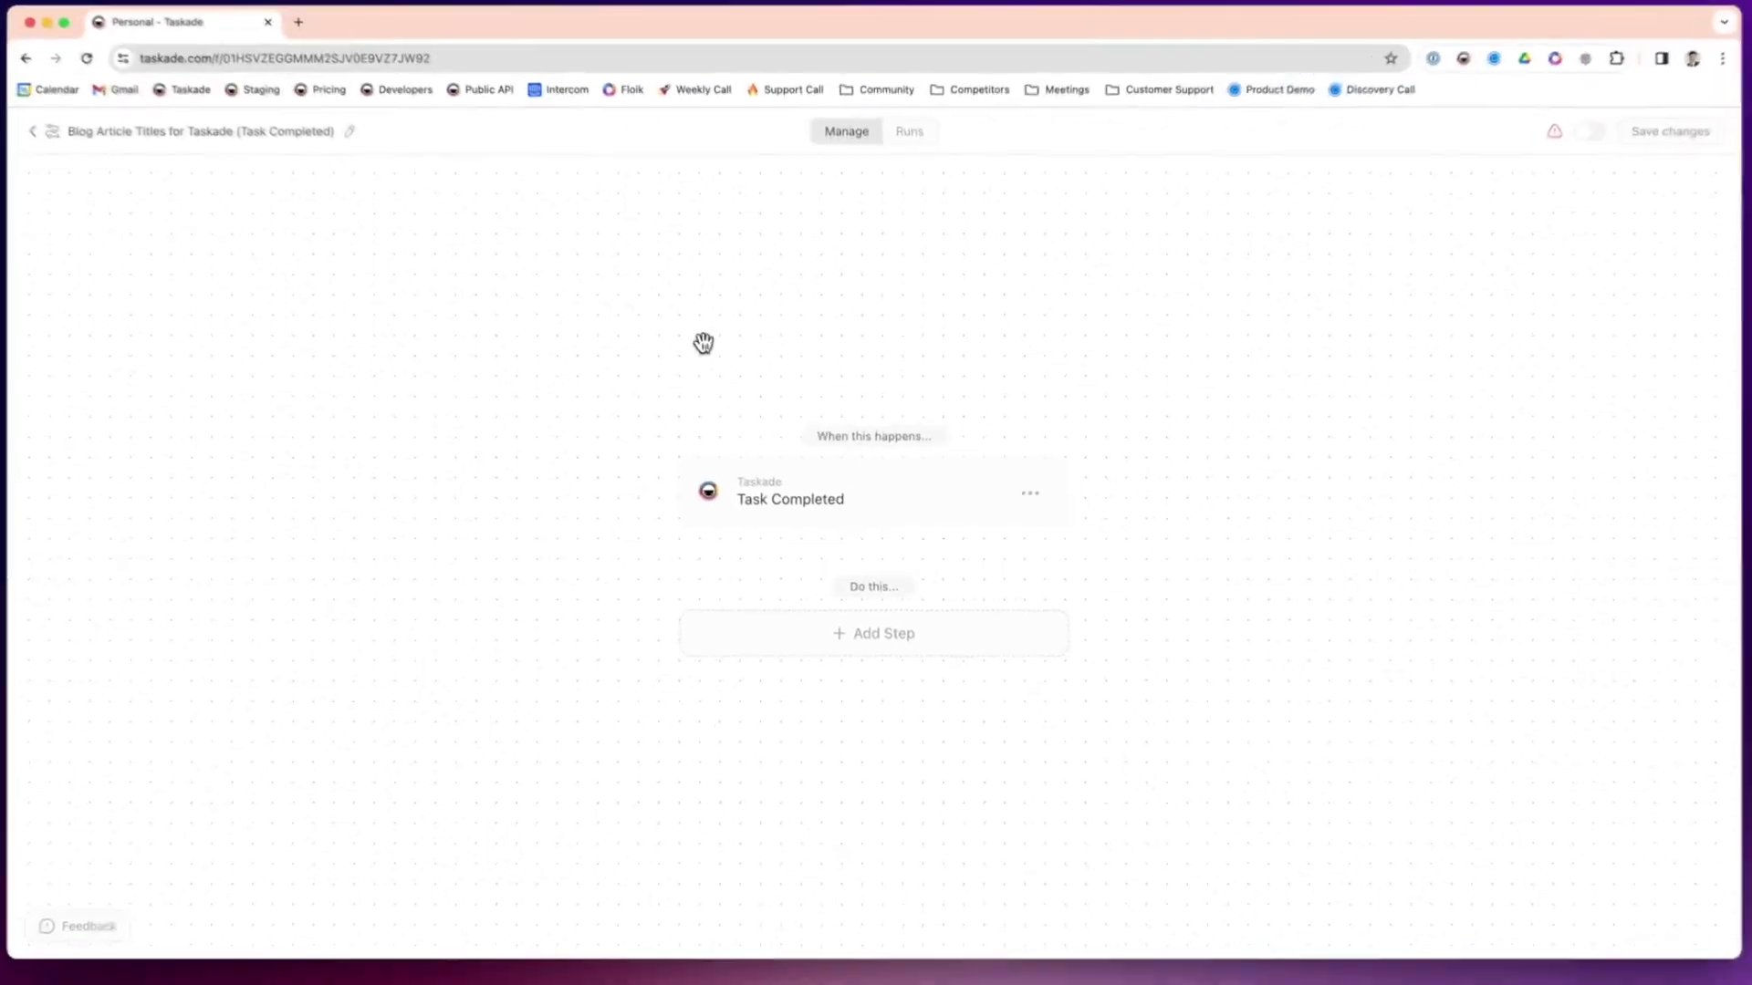
- With the trigger on the Titles block, add an Ask Agent step, then a Create Project step
scroll(774, 304, "right", 5)
left_click_drag(781, 309, 828, 311)
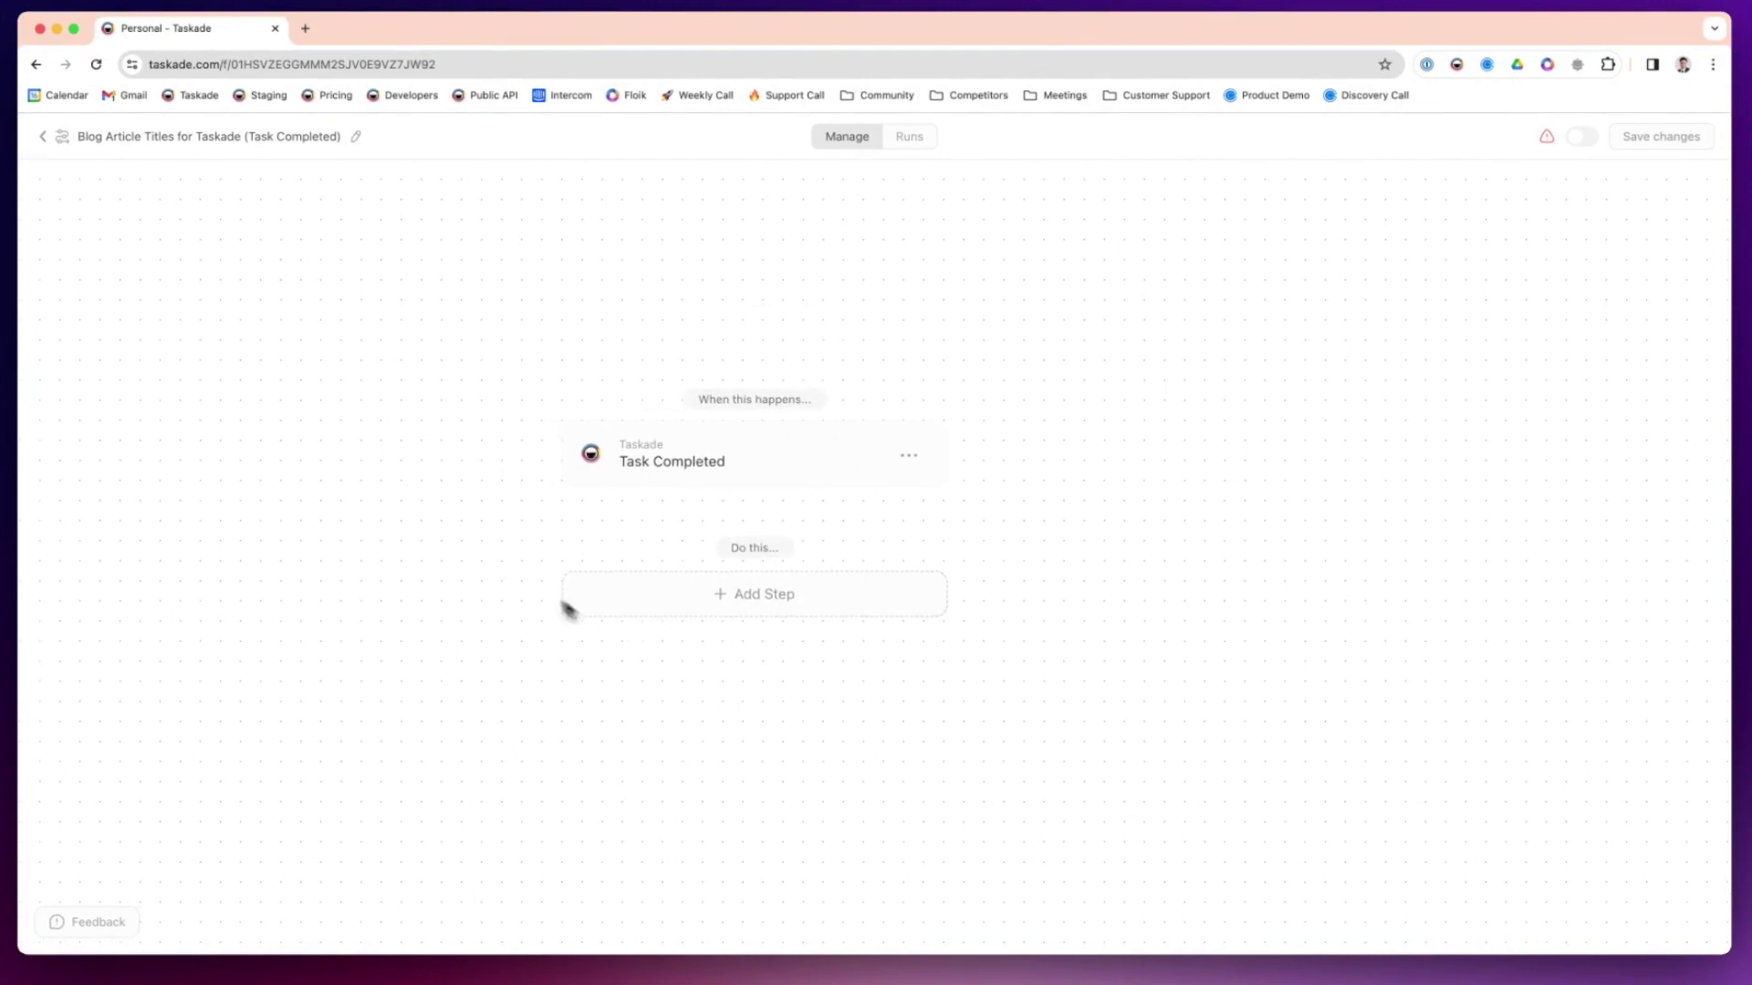
left_click(585, 482)
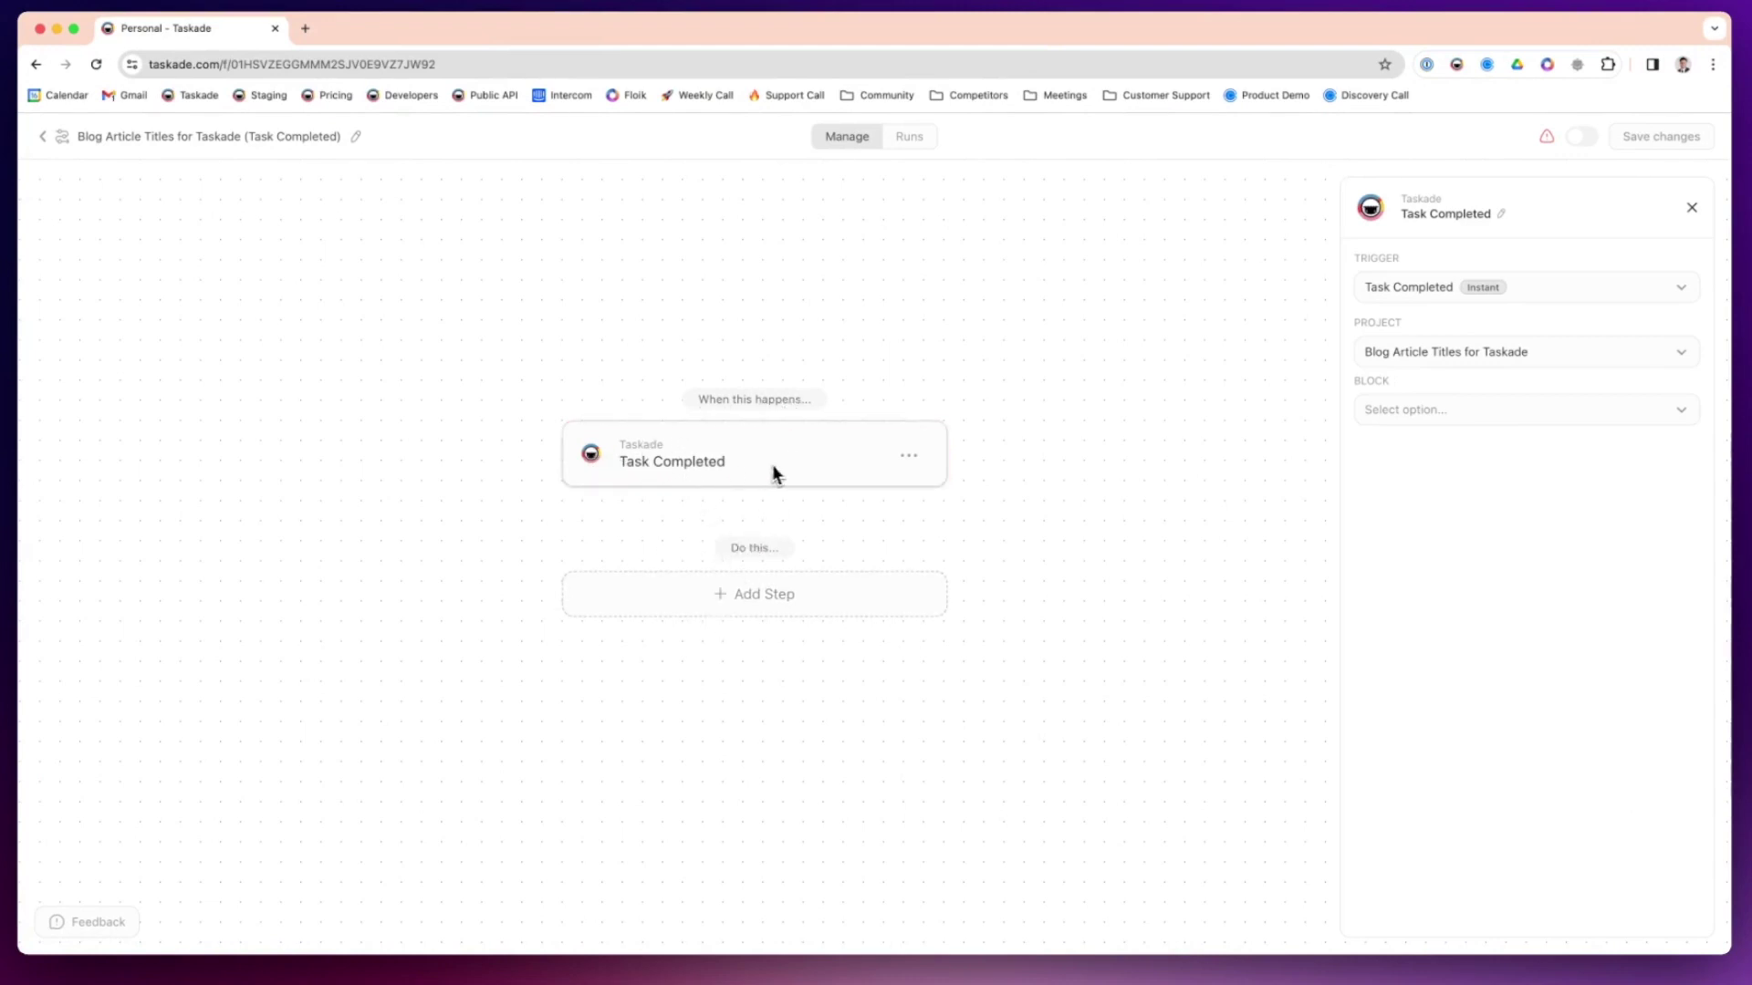
left_click(725, 606)
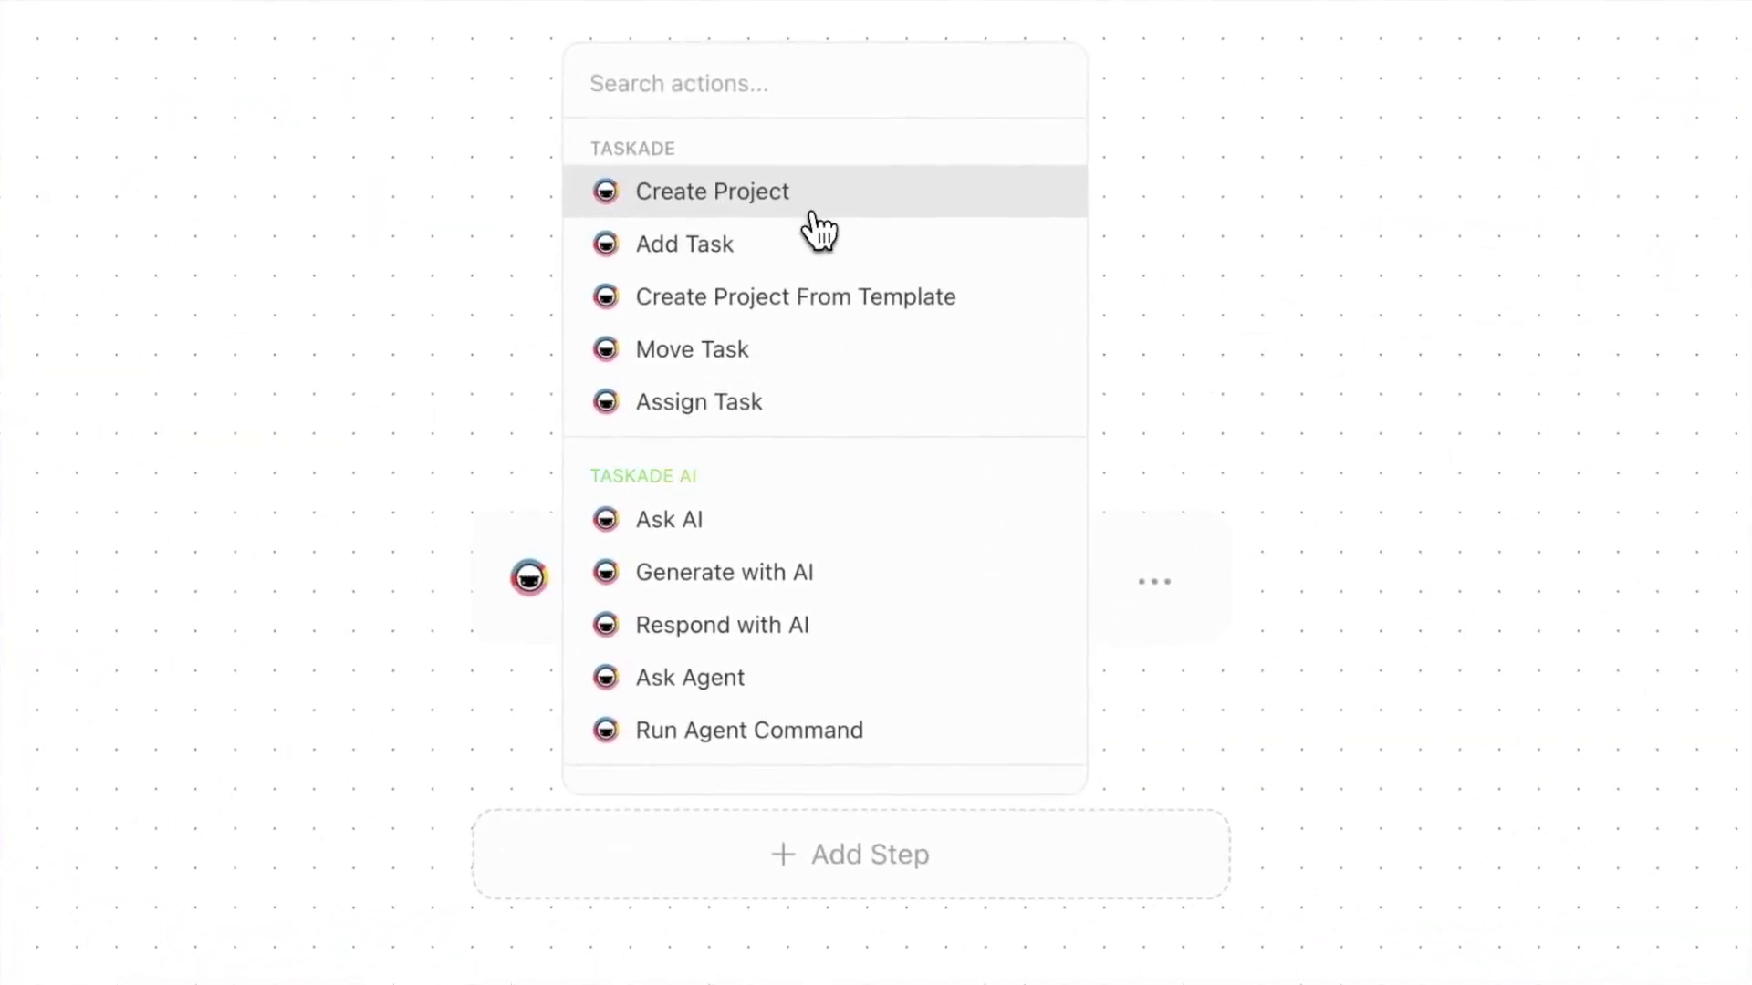
scroll(835, 511, "down", 1)
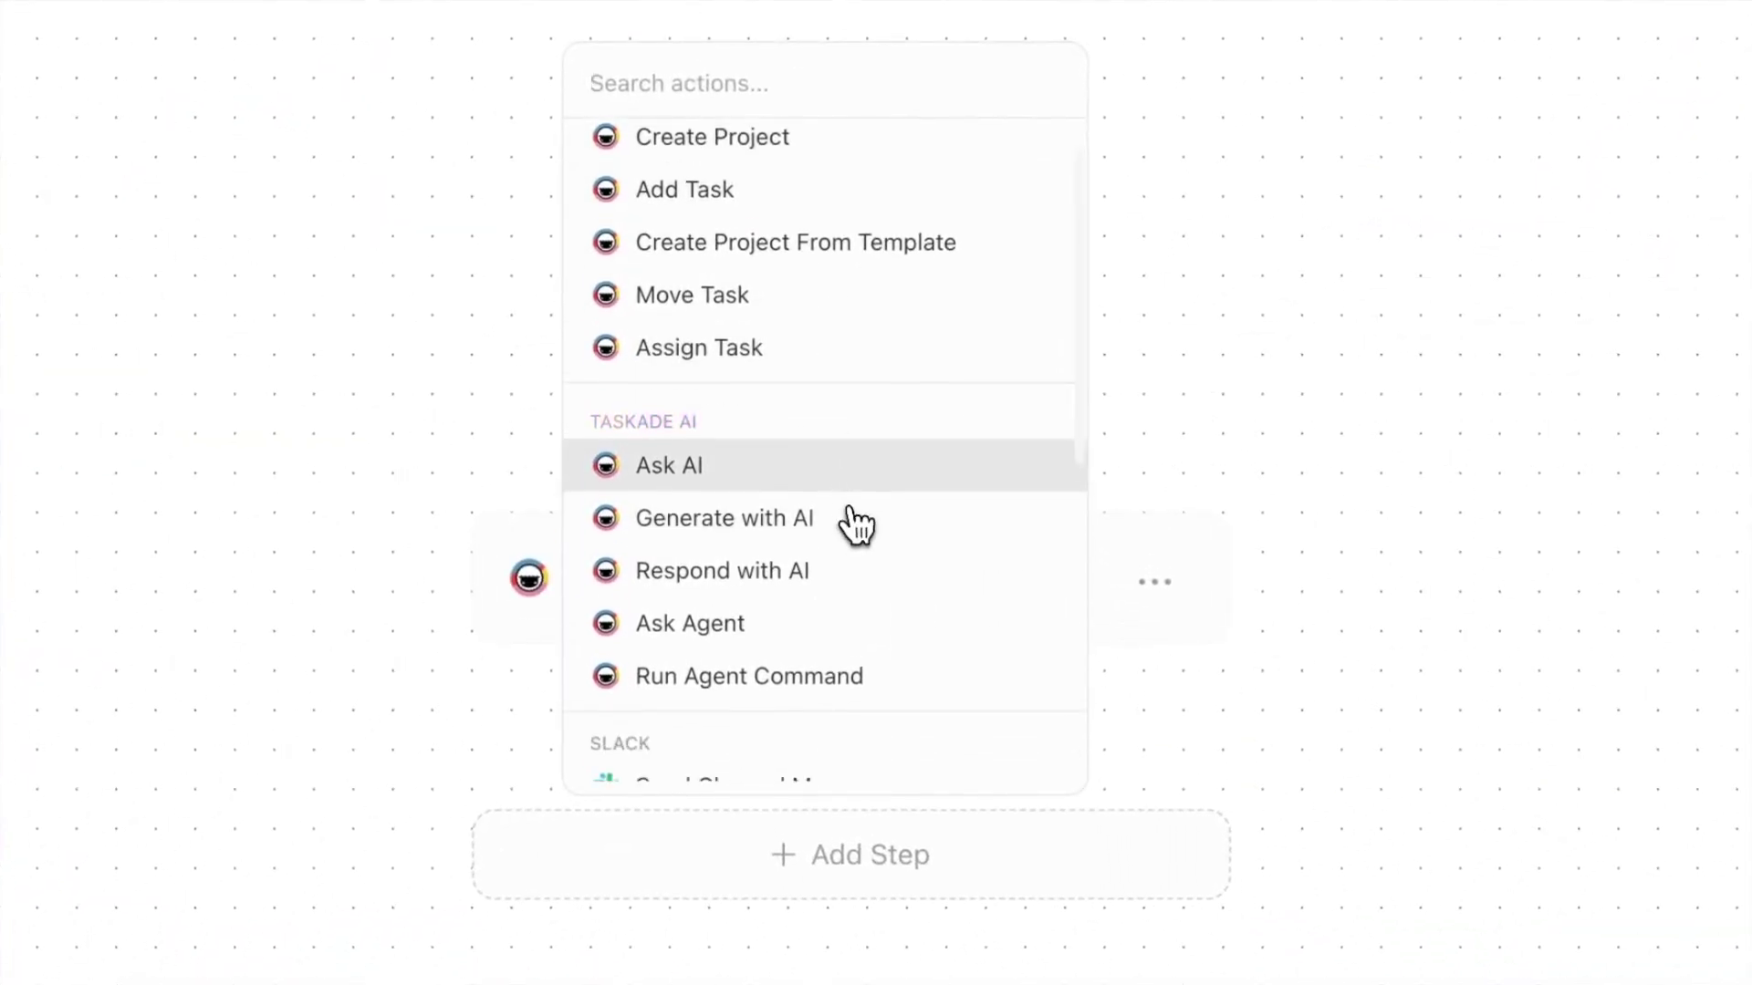
left_click(853, 631)
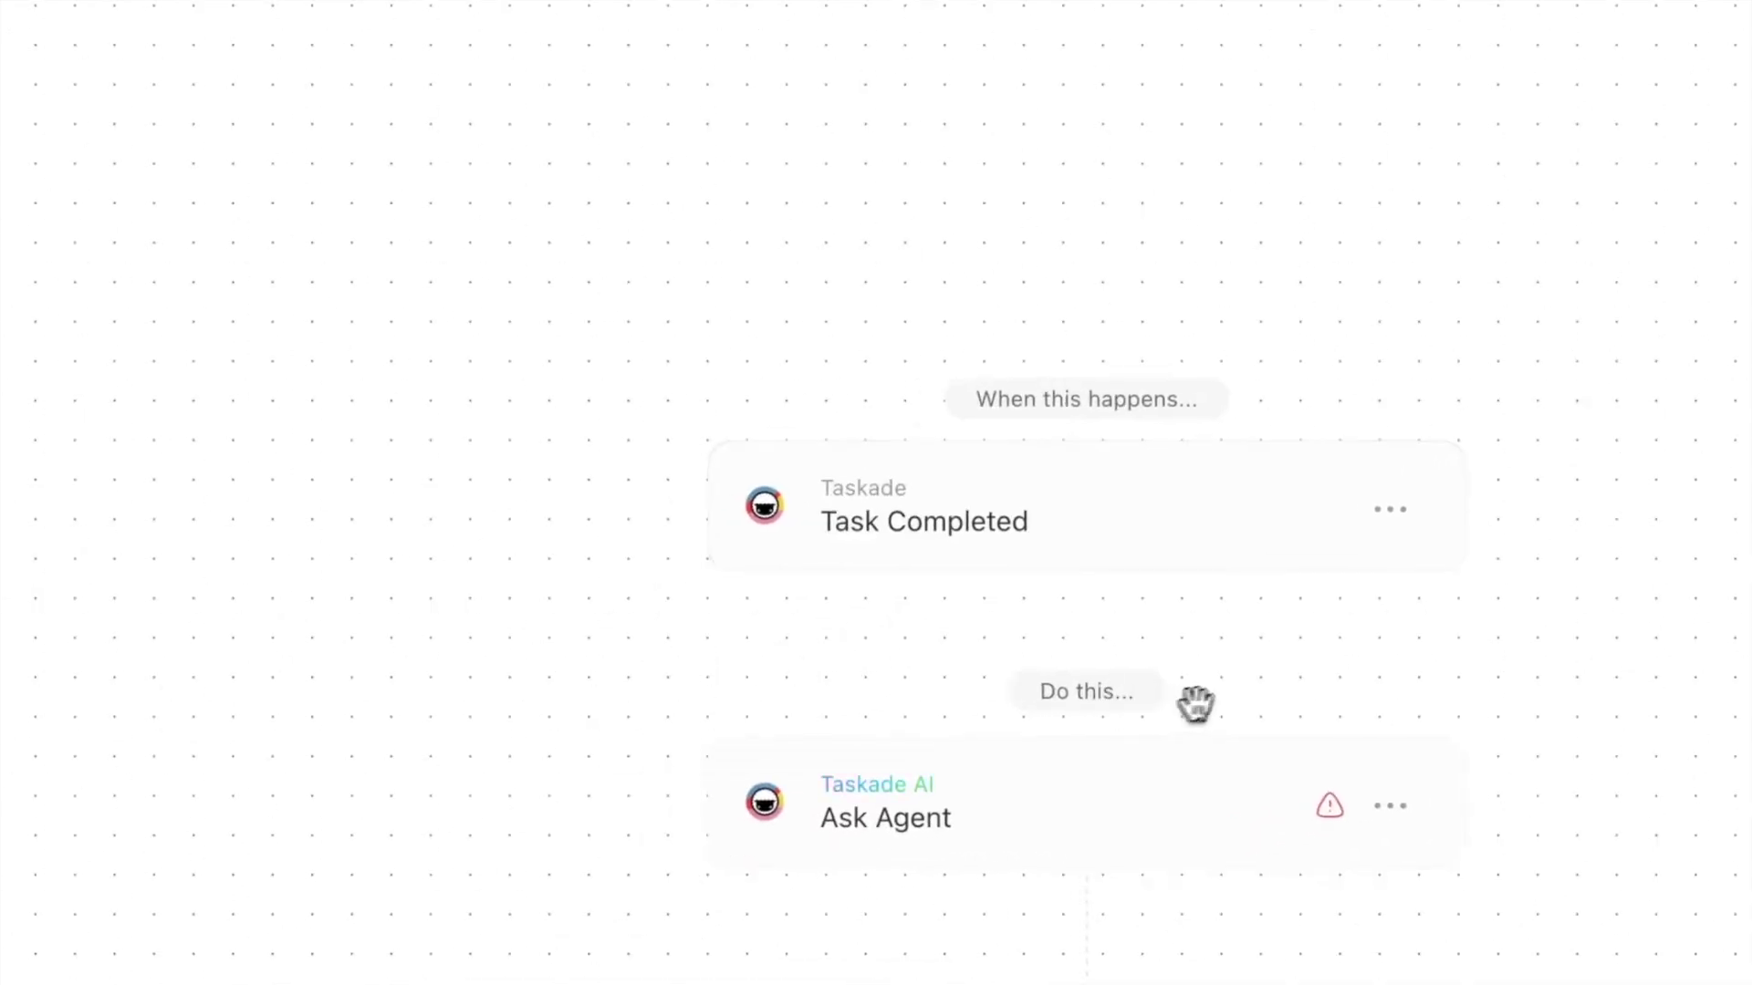
left_click(774, 949)
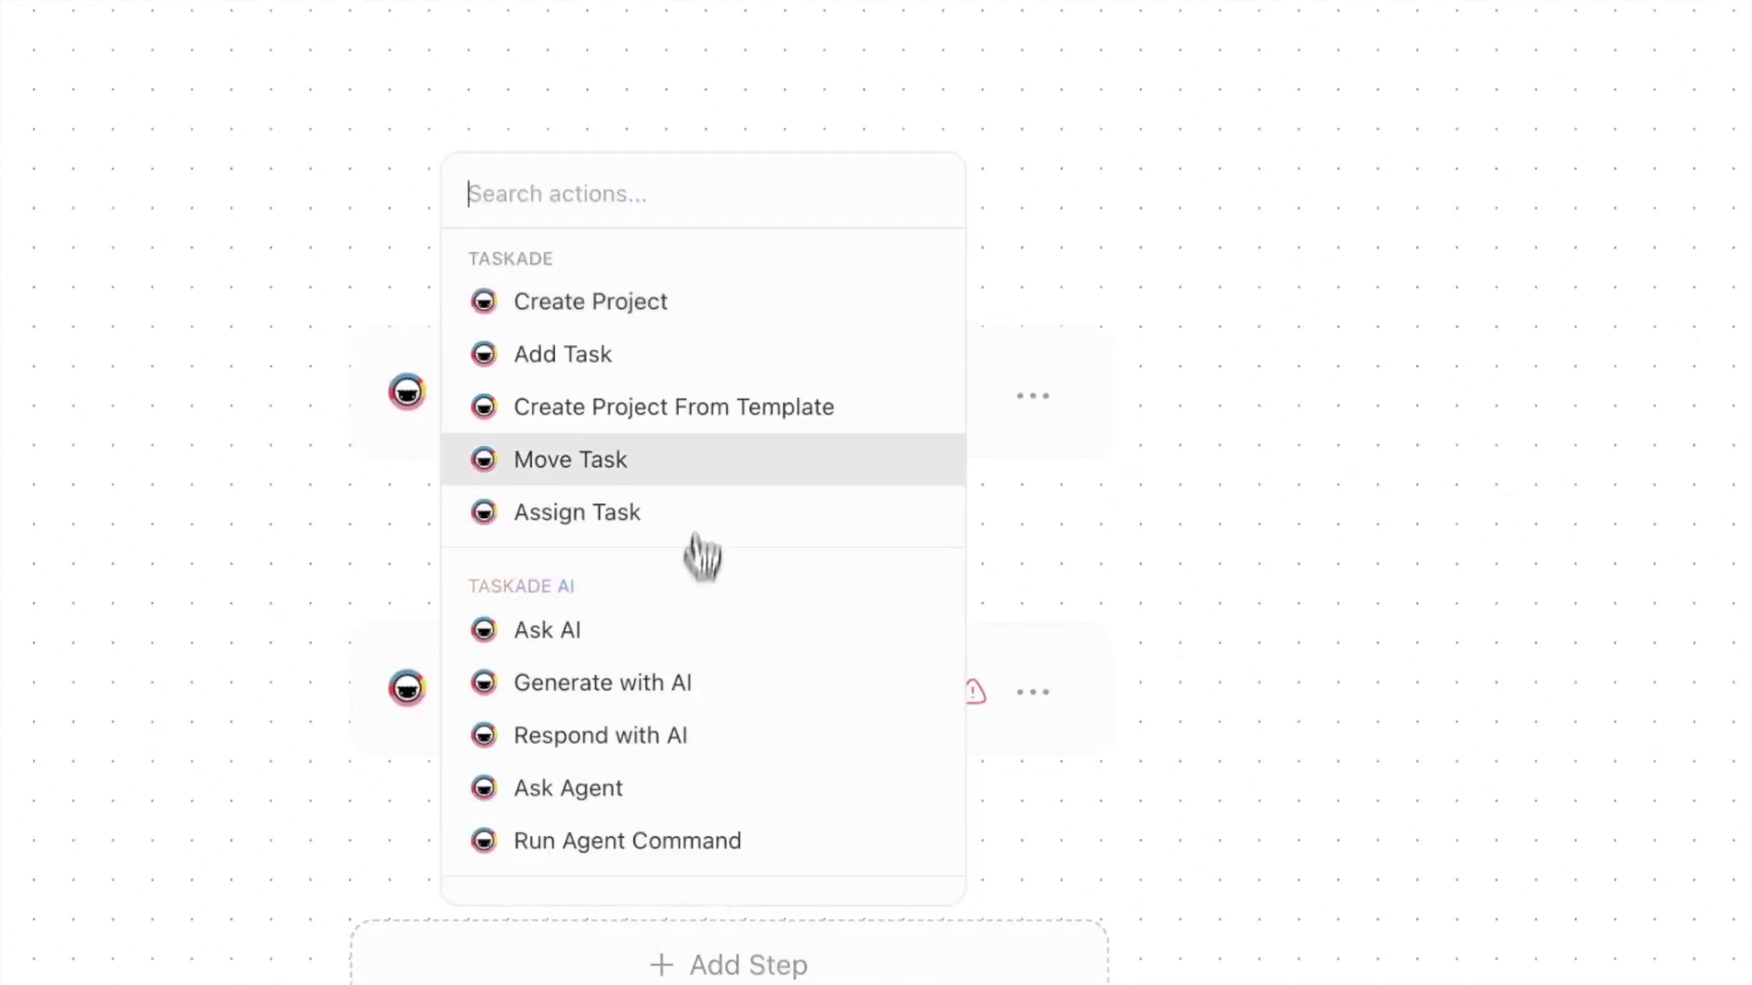
left_click(694, 311)
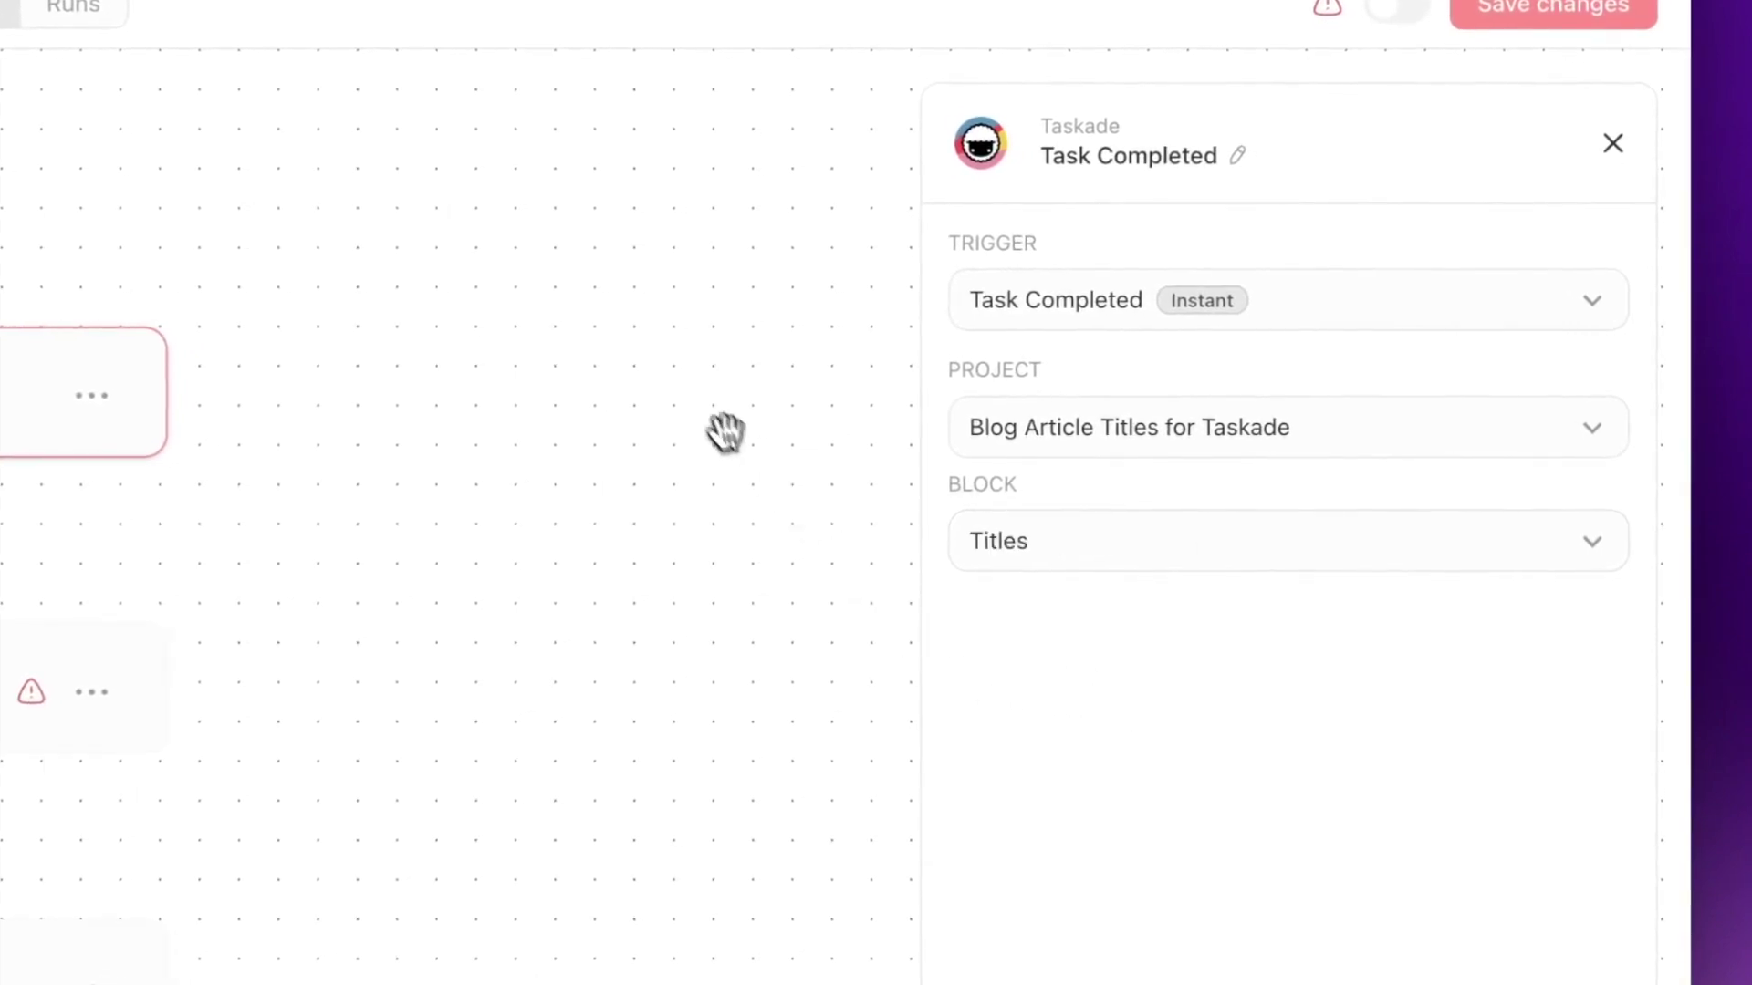
- Set Ask Agent to Article Writer with prompt 'Generate a blog article based on this title and topic:' plus Task Content
left_click(755, 493)
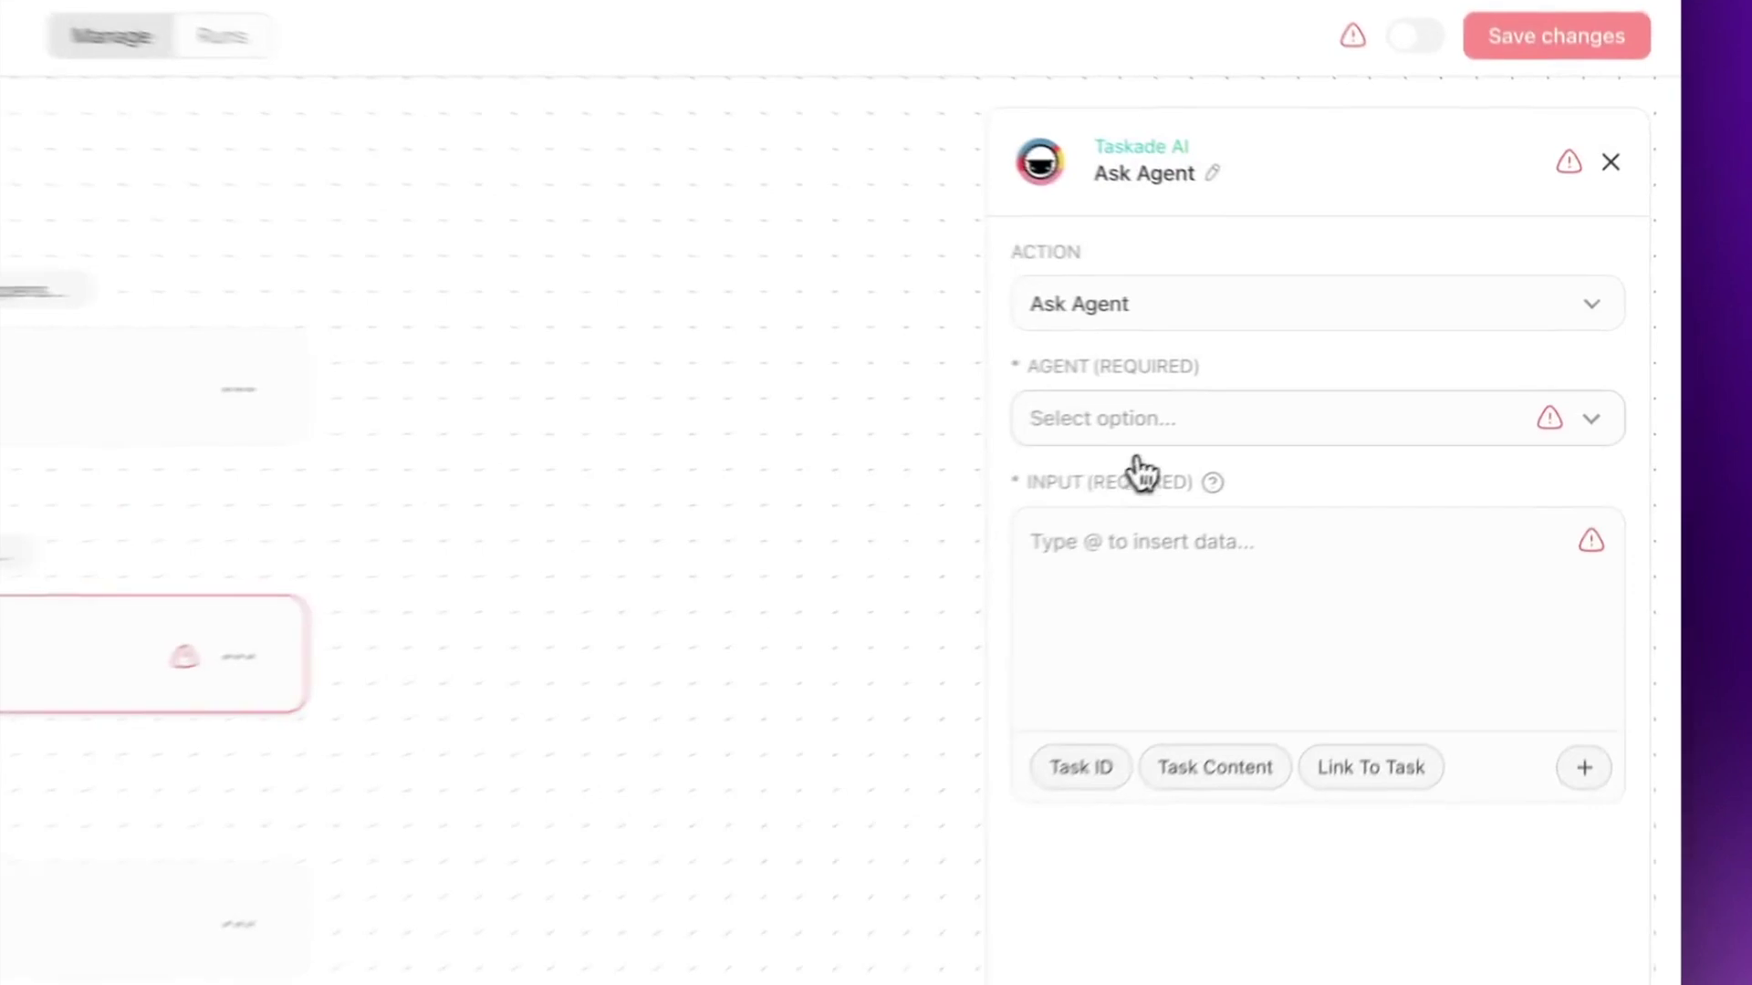
left_click(1371, 376)
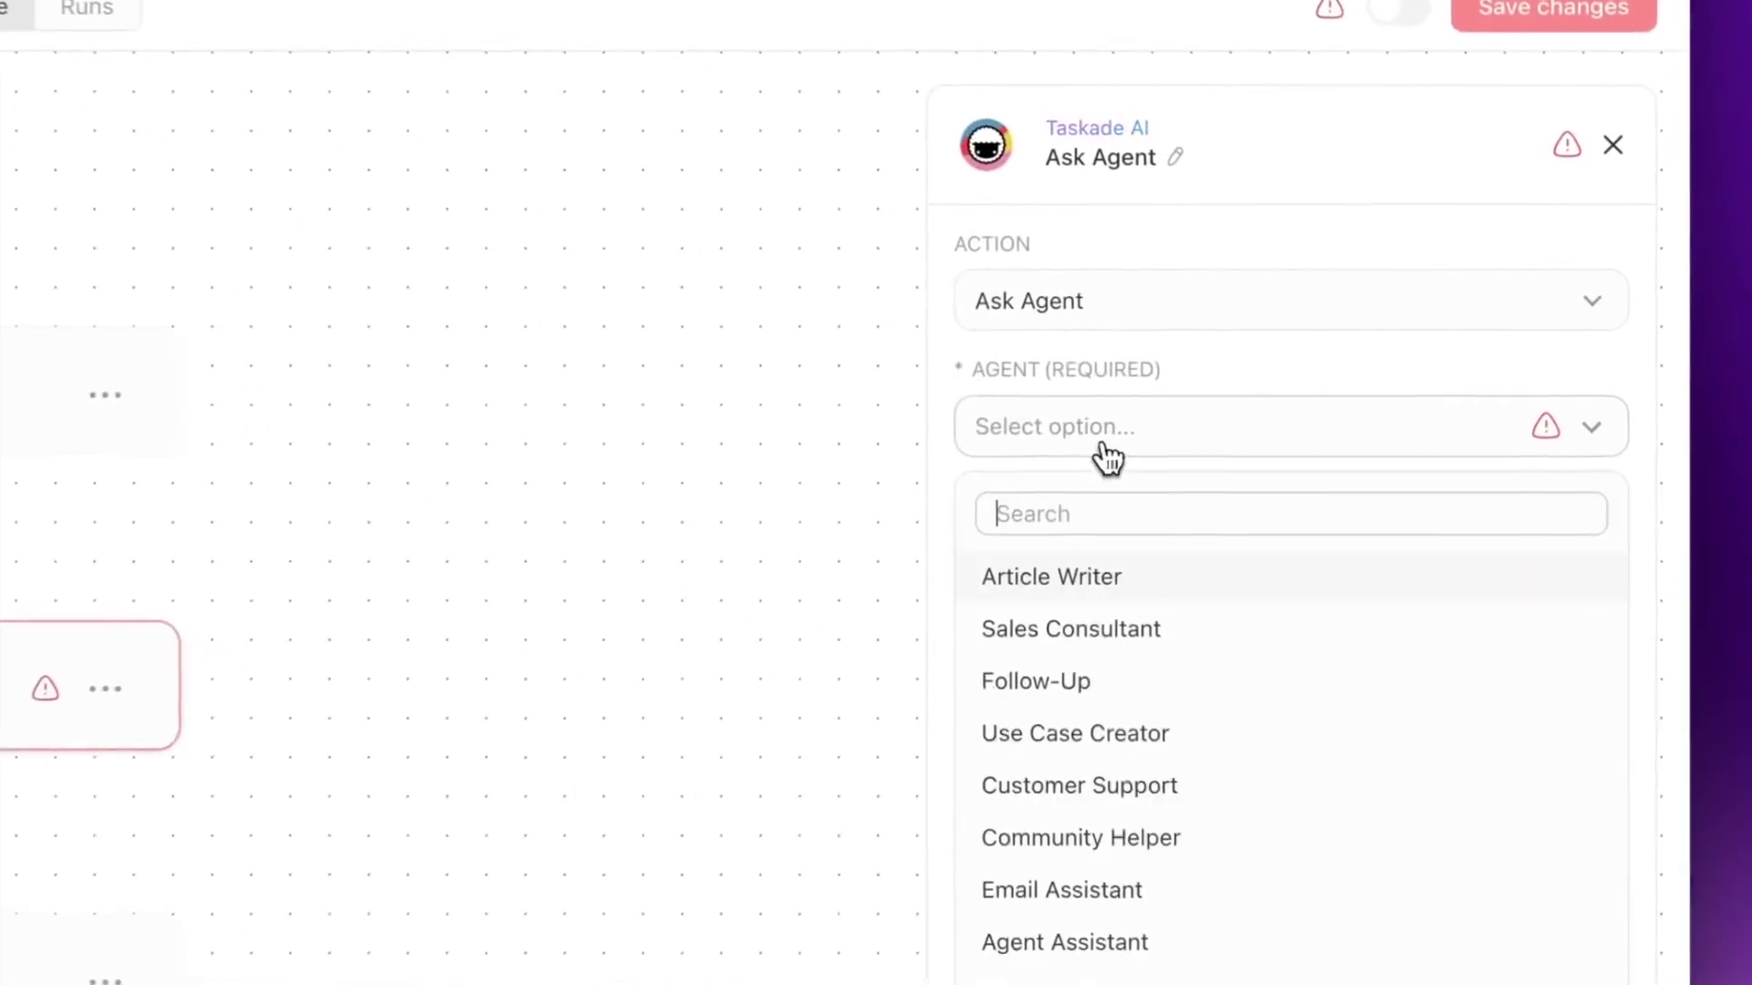
left_click(1401, 449)
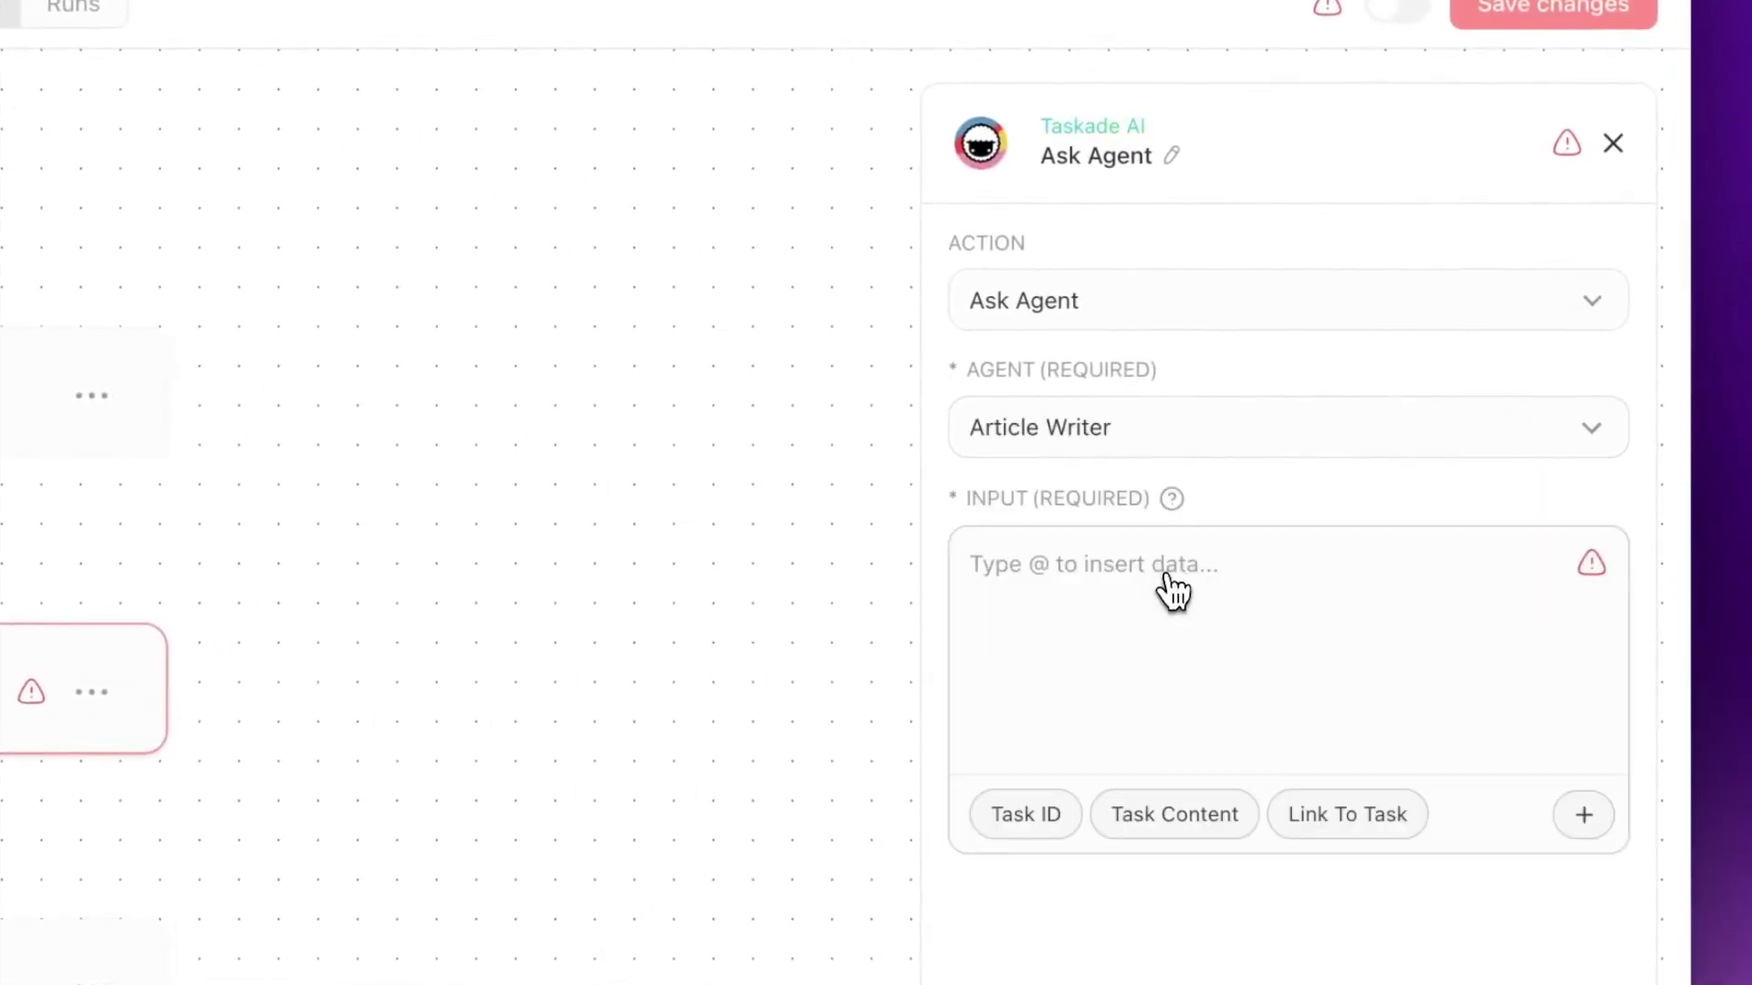
left_click(1069, 593)
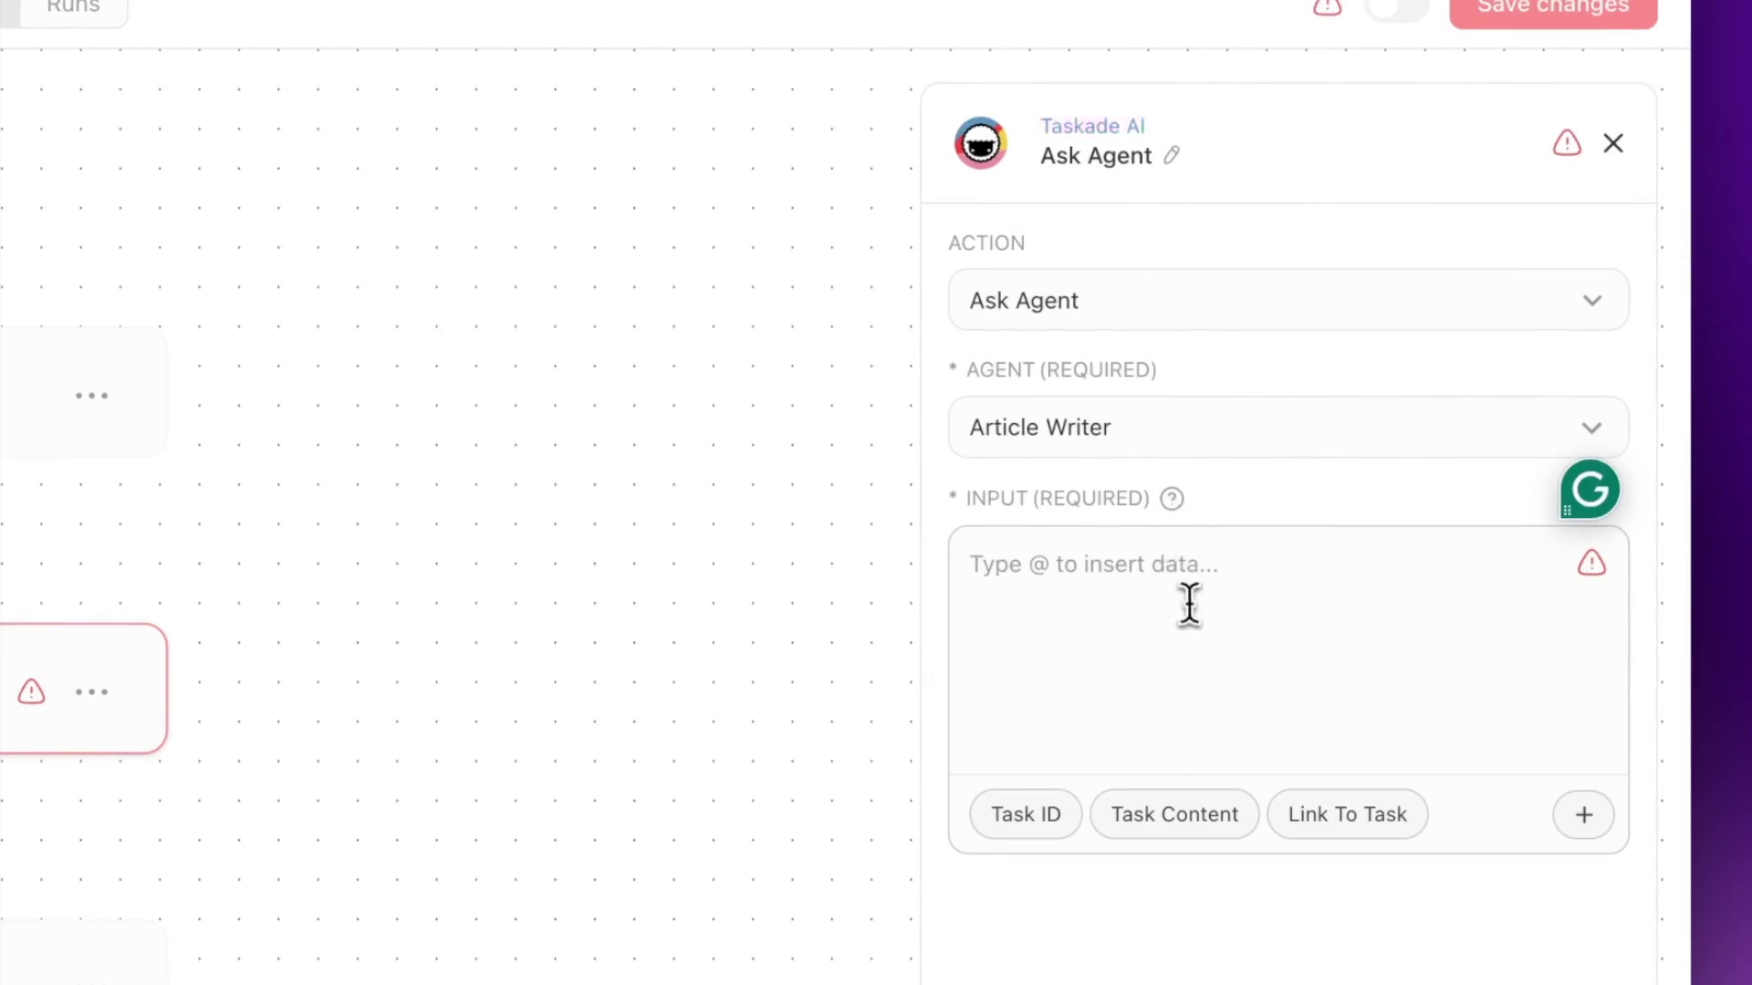
type("Generate a blog article based on this title and topic:")
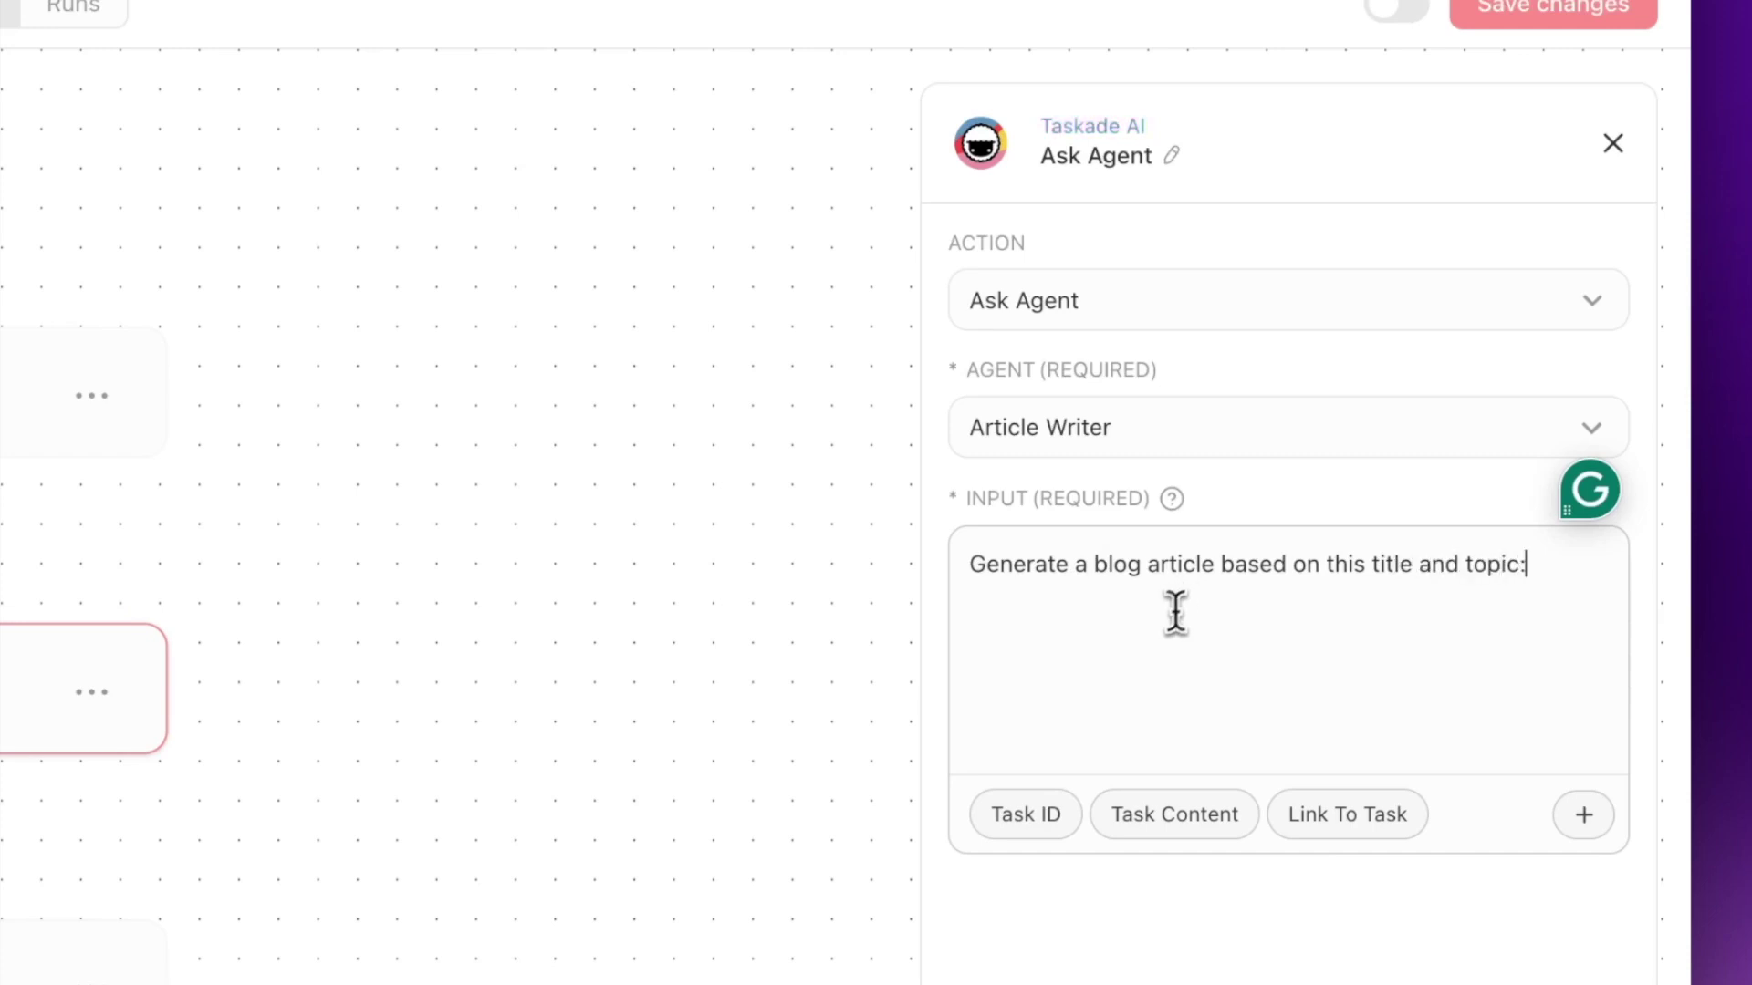
type("@")
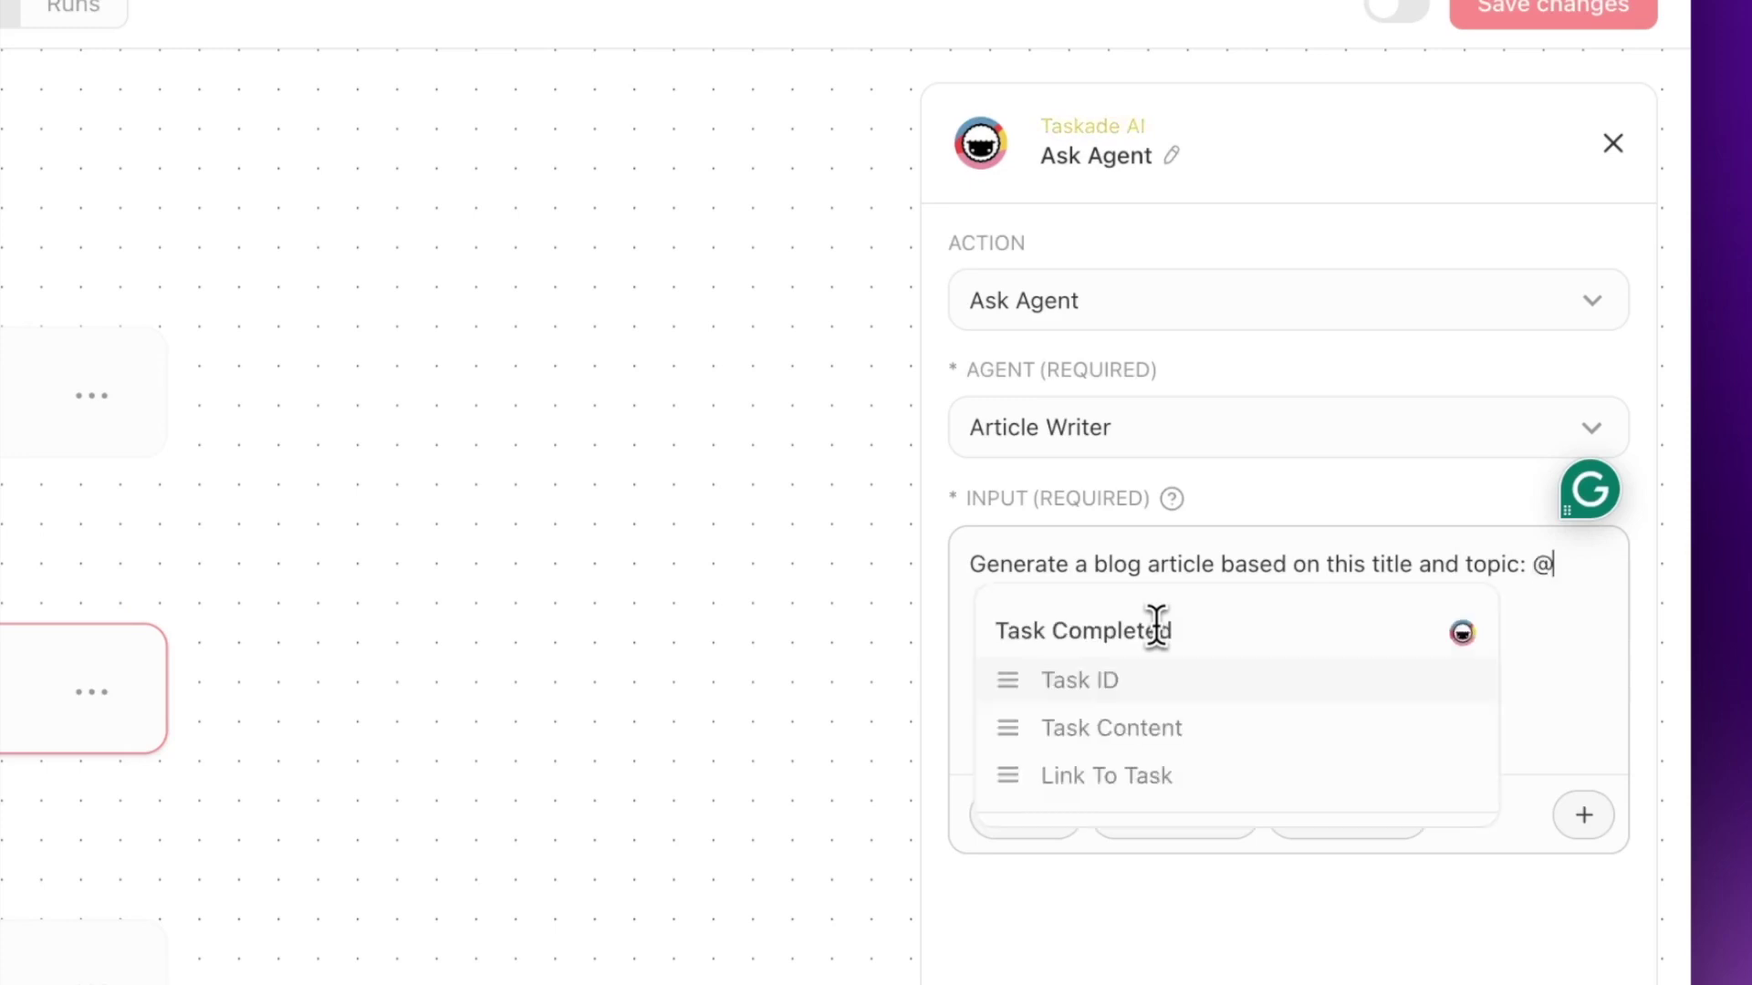
left_click(1157, 750)
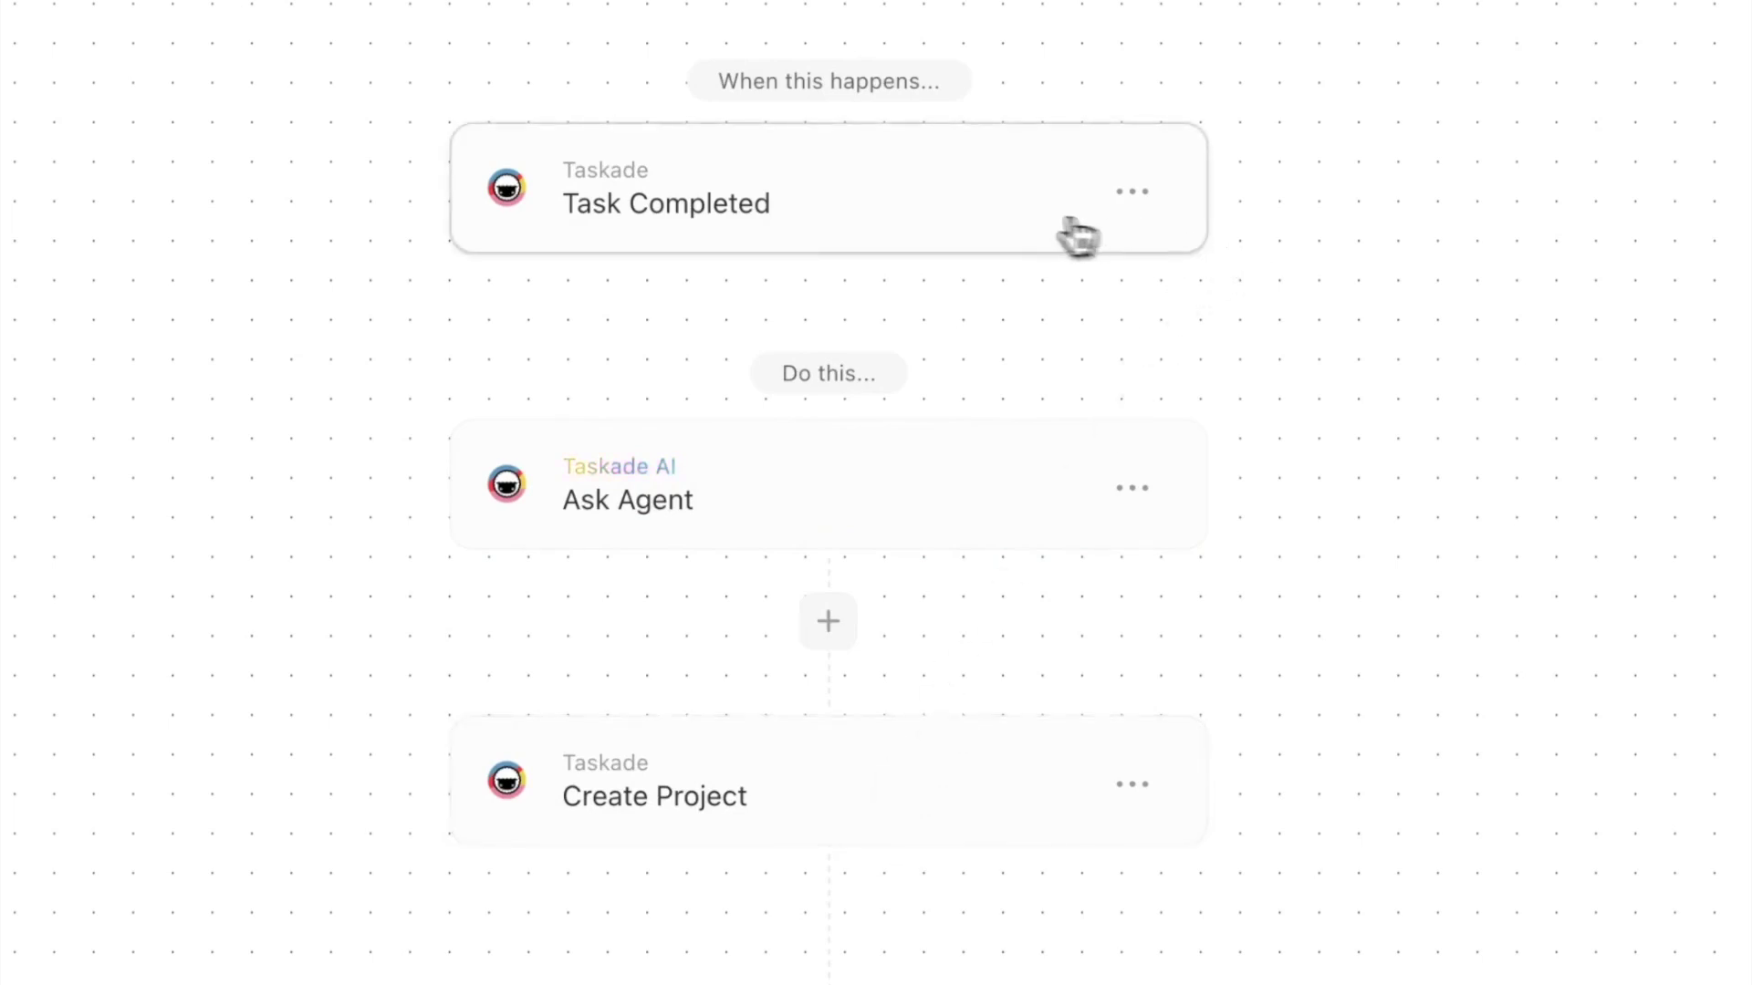
- Rename the Task Completed trigger step to 'Blog Title'
left_click(727, 219)
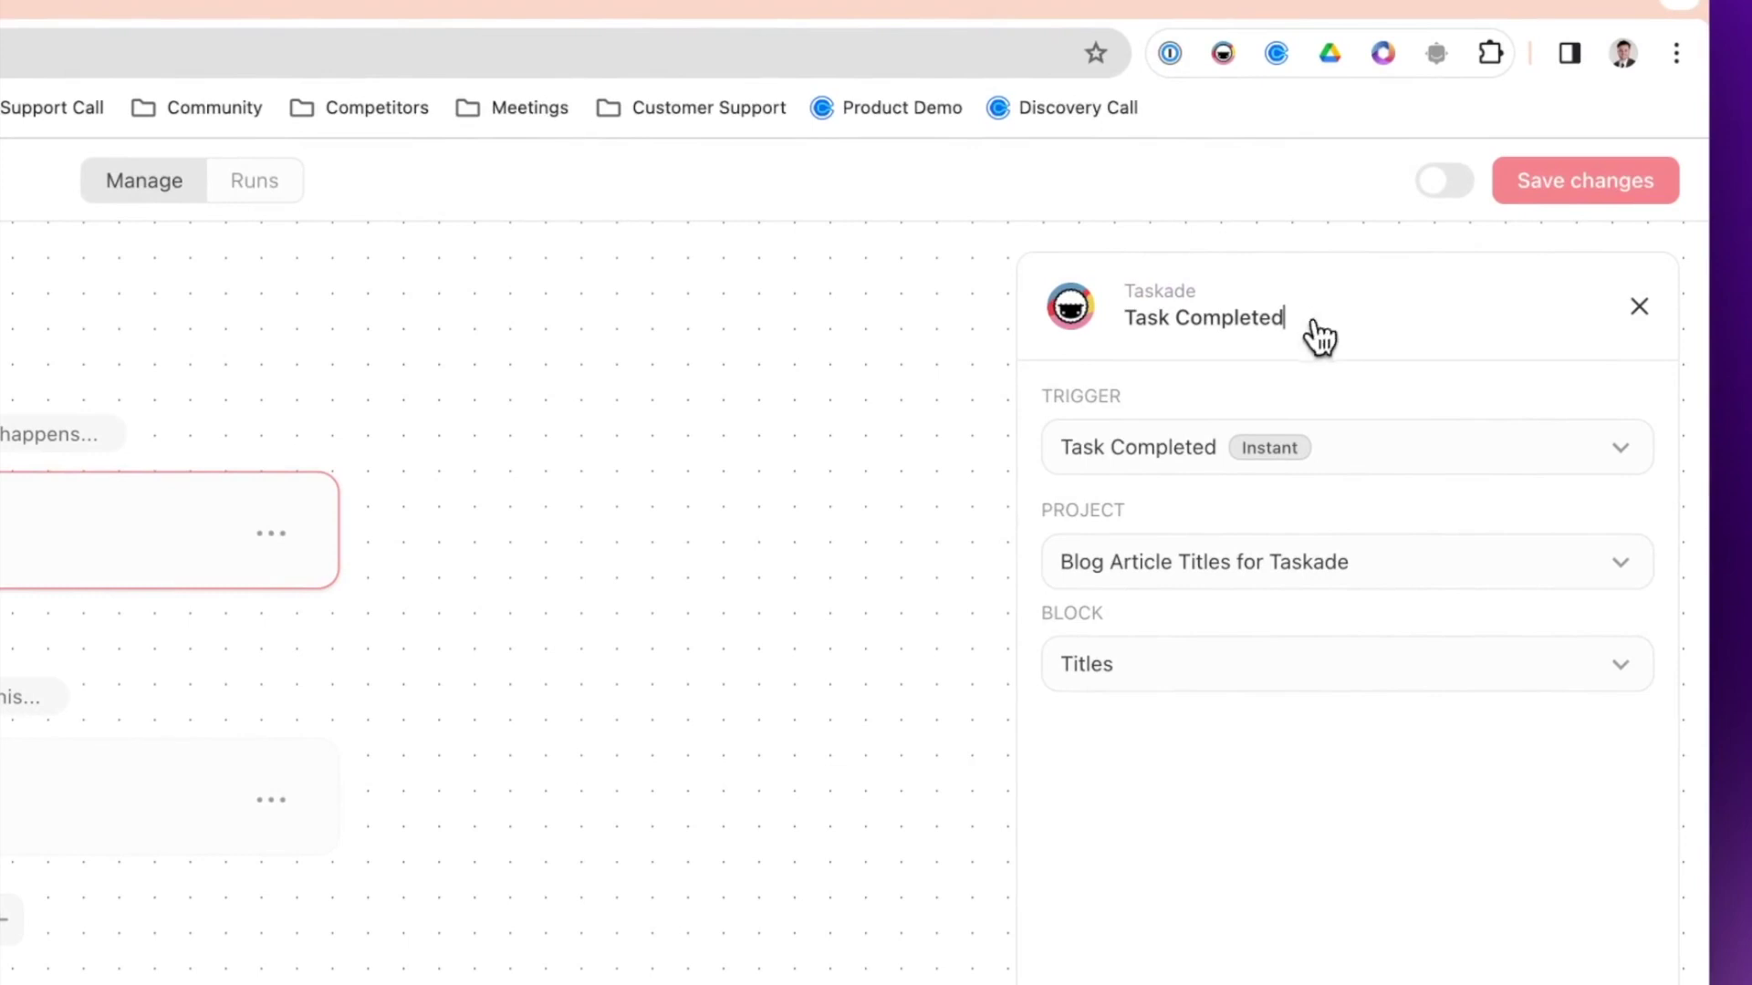
triple_click(1288, 319)
type("Blog Title")
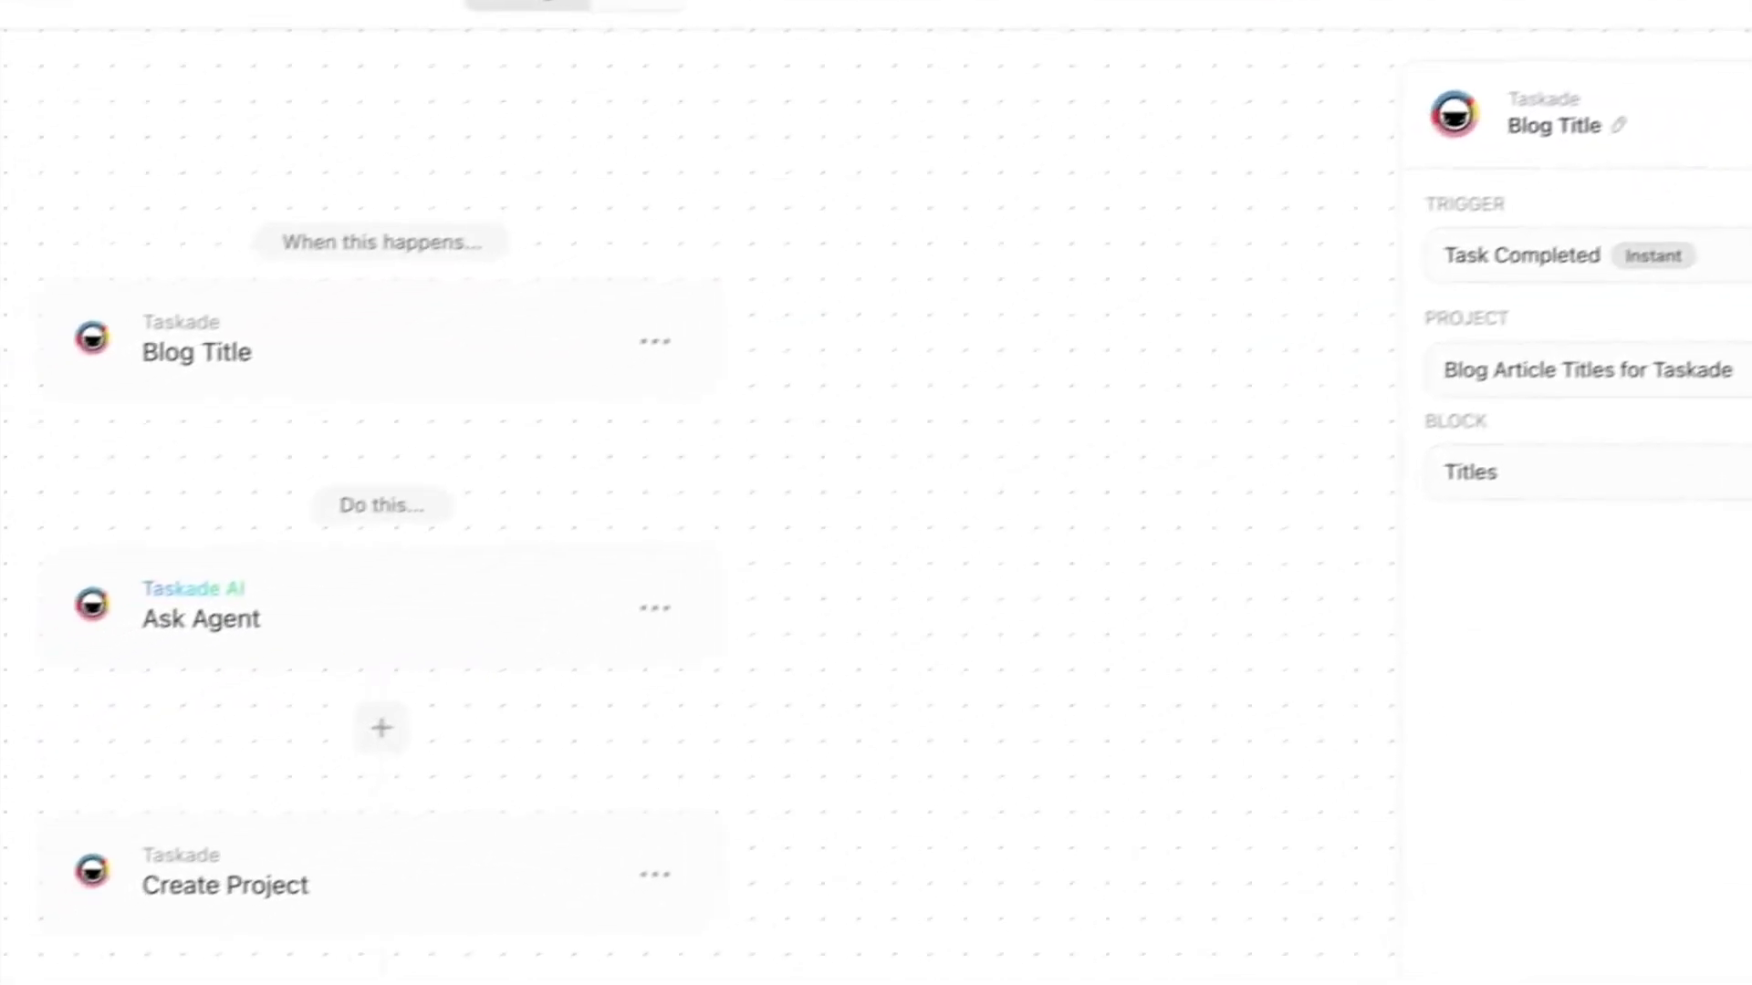
- Review the opening words of the Ask Agent step's prompt
left_click(529, 589)
left_click(1651, 529)
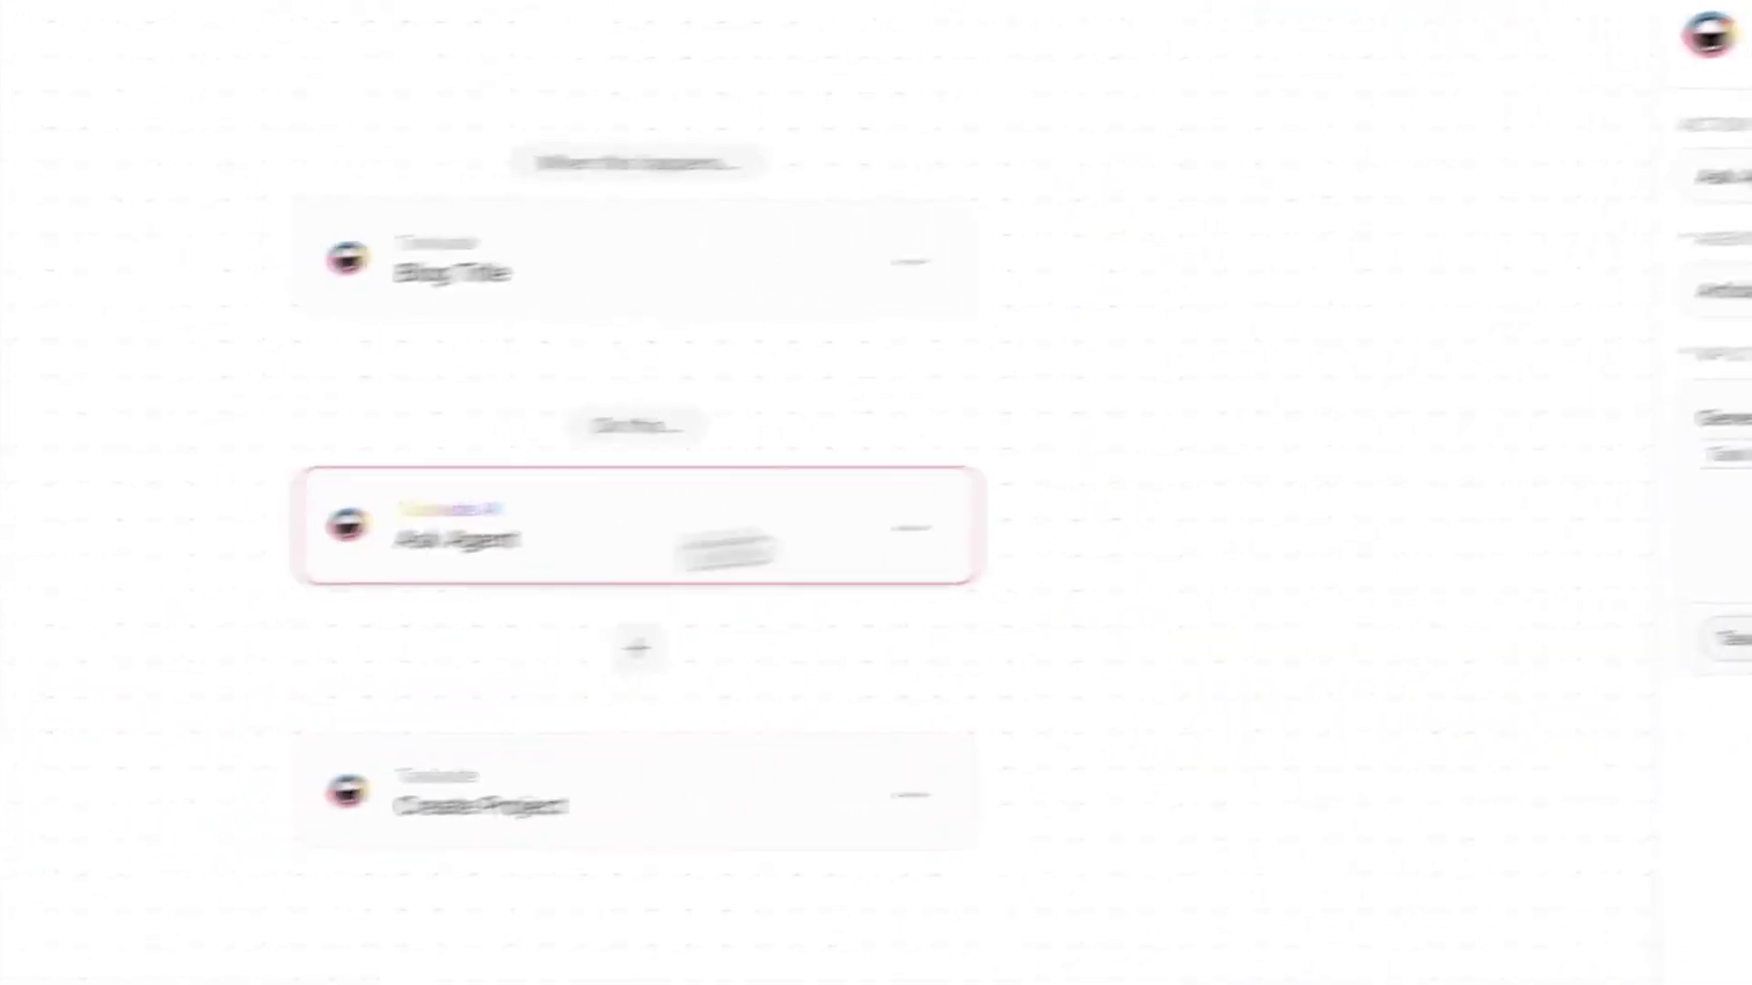
left_click(986, 515)
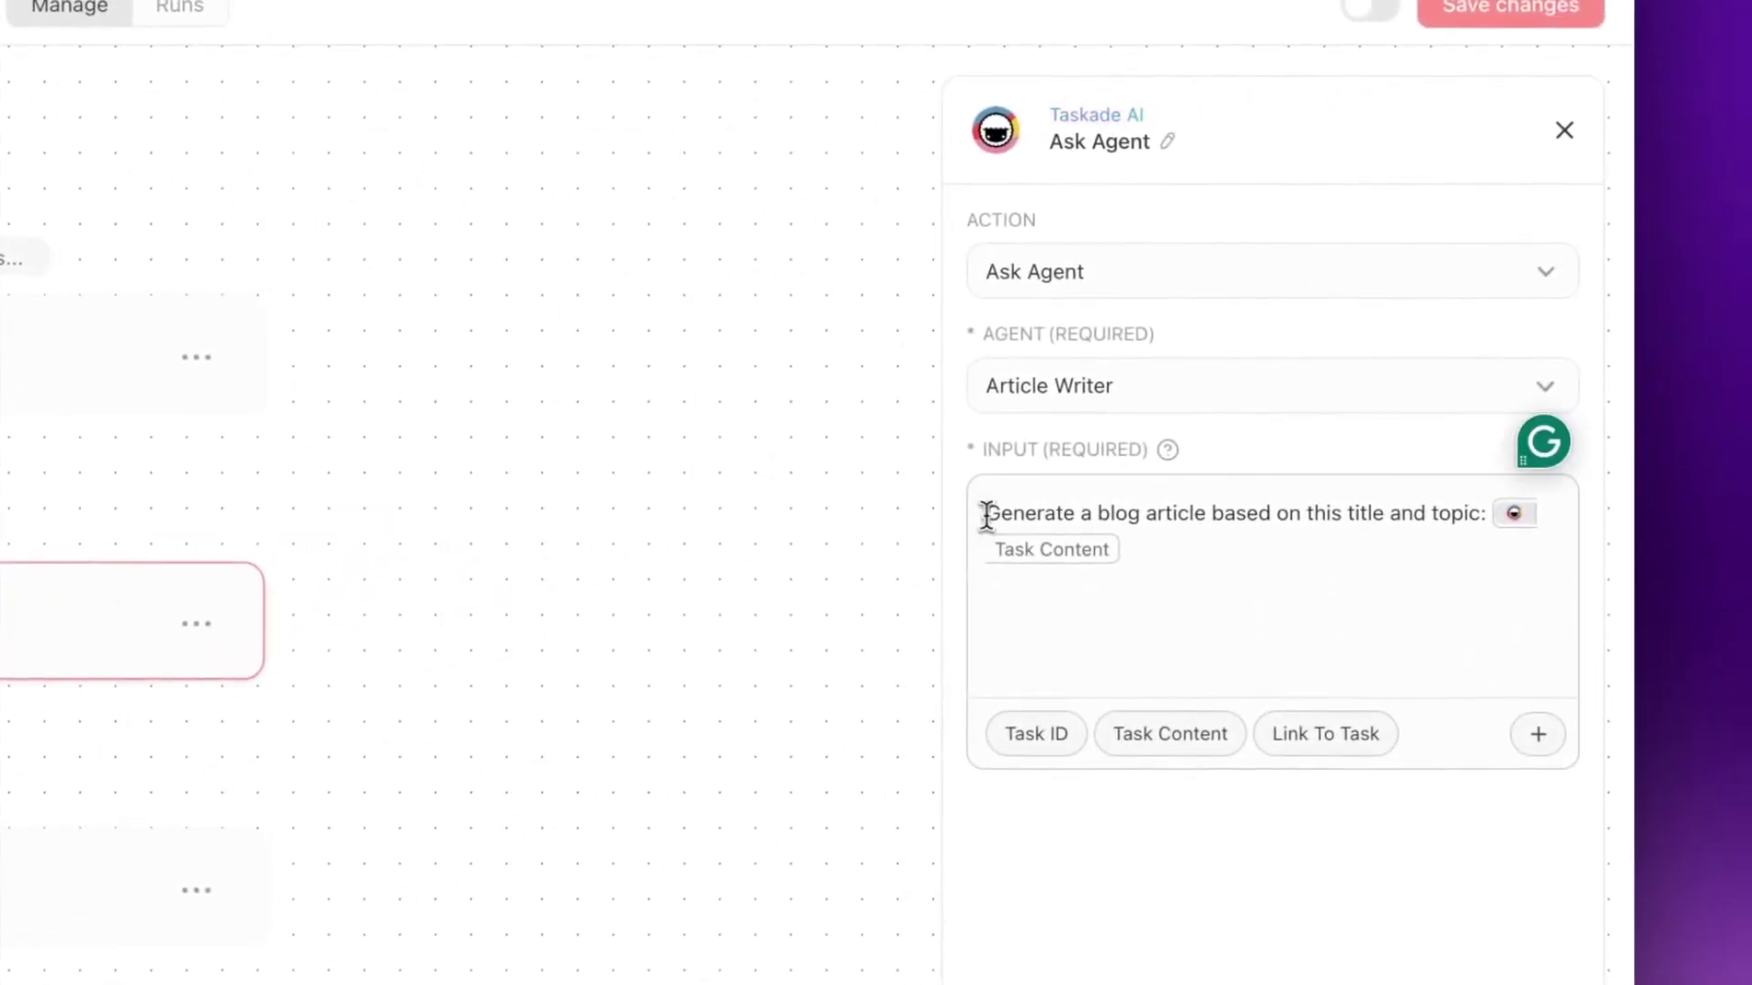
left_click_drag(986, 516, 1466, 527)
left_click(1404, 544)
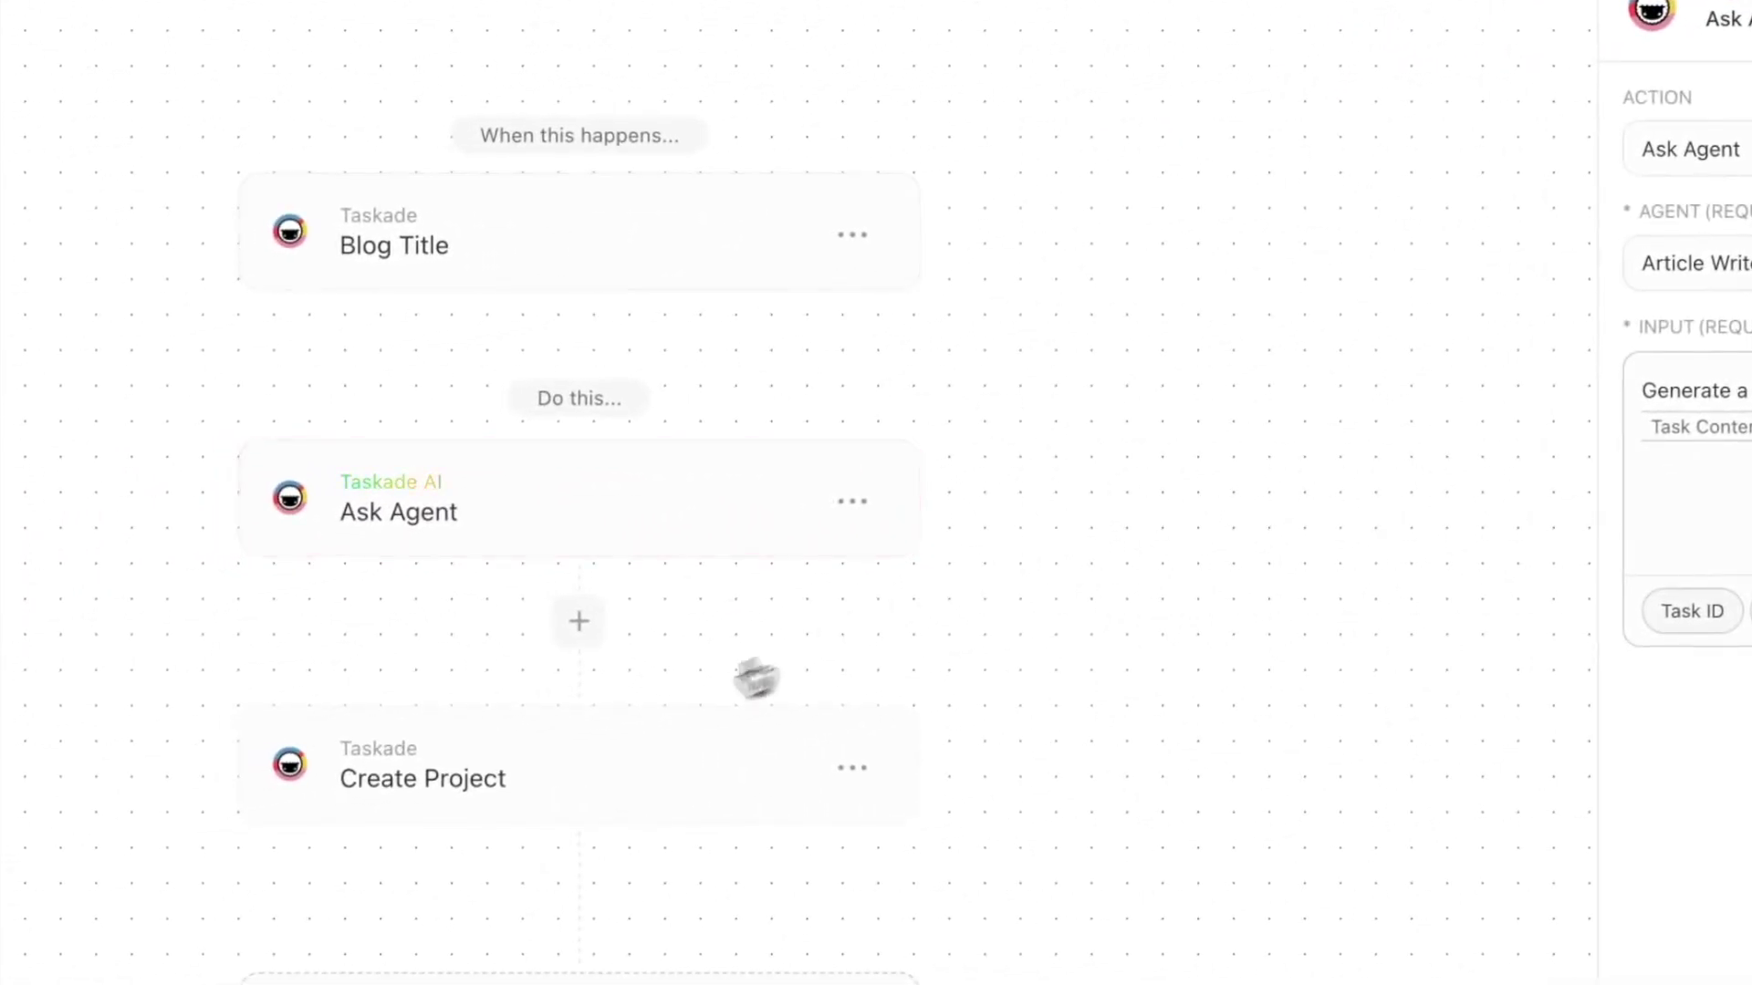
left_click(598, 757)
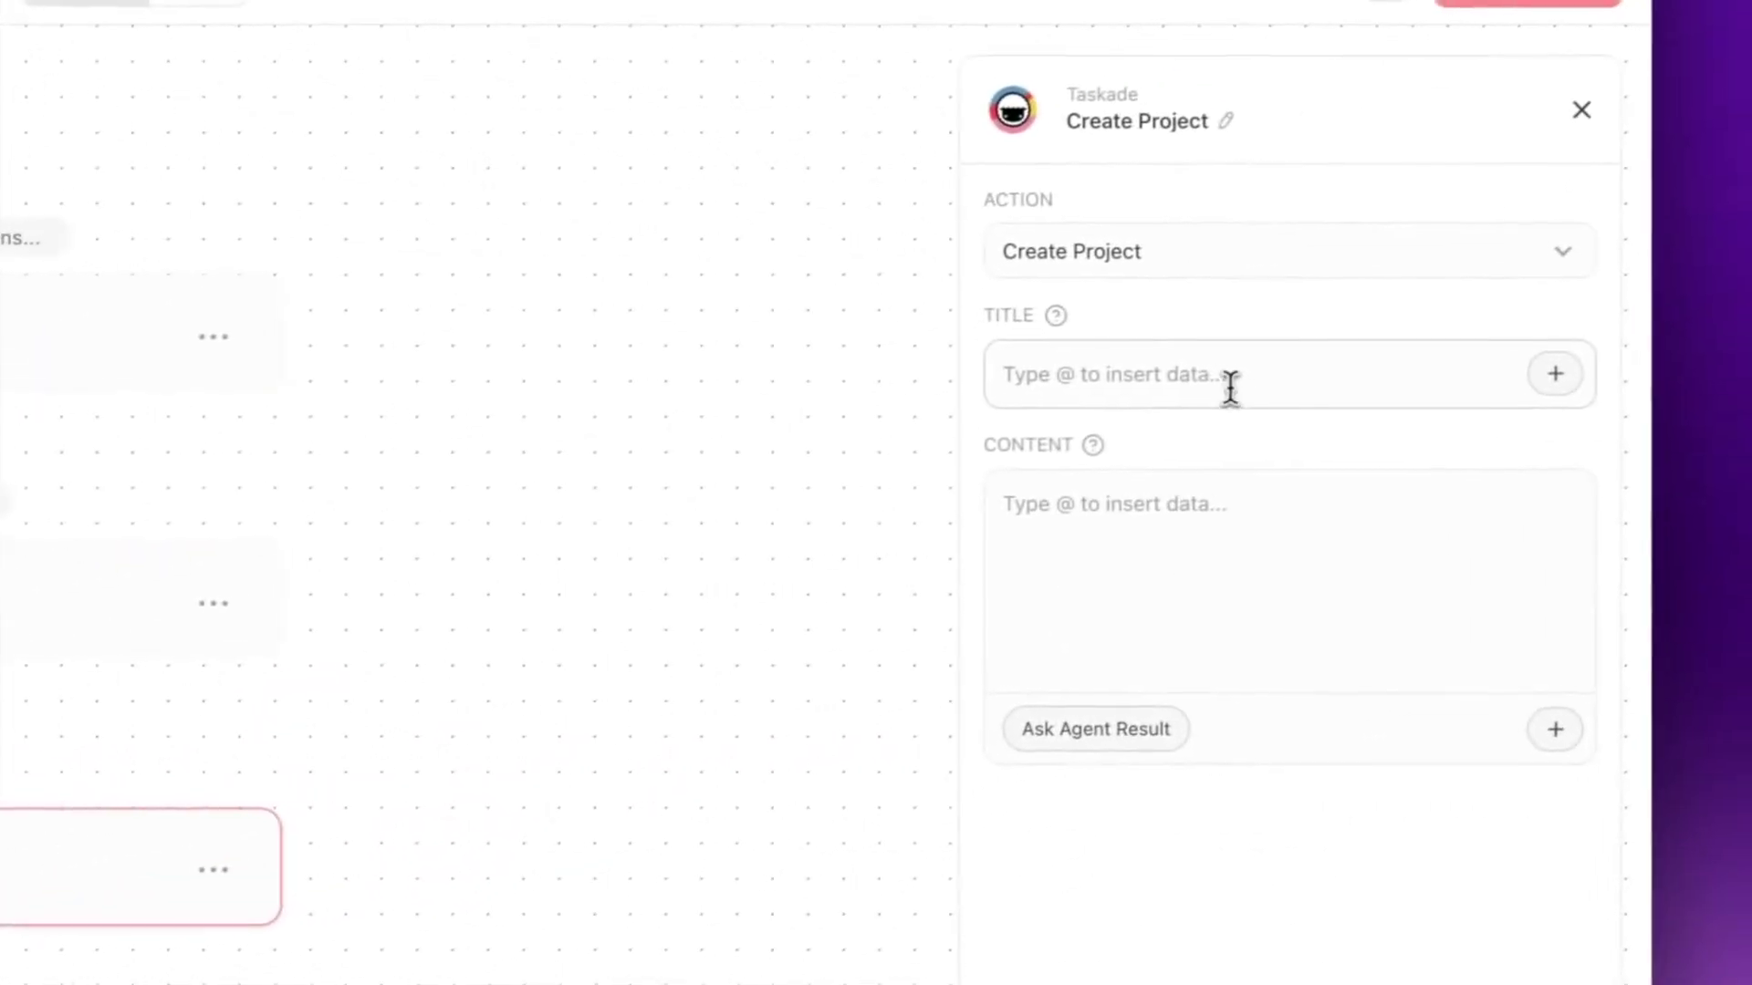
- Map Create Project's Title to Task Content and its Content to Ask Agent Result
left_click(1186, 377)
type("@")
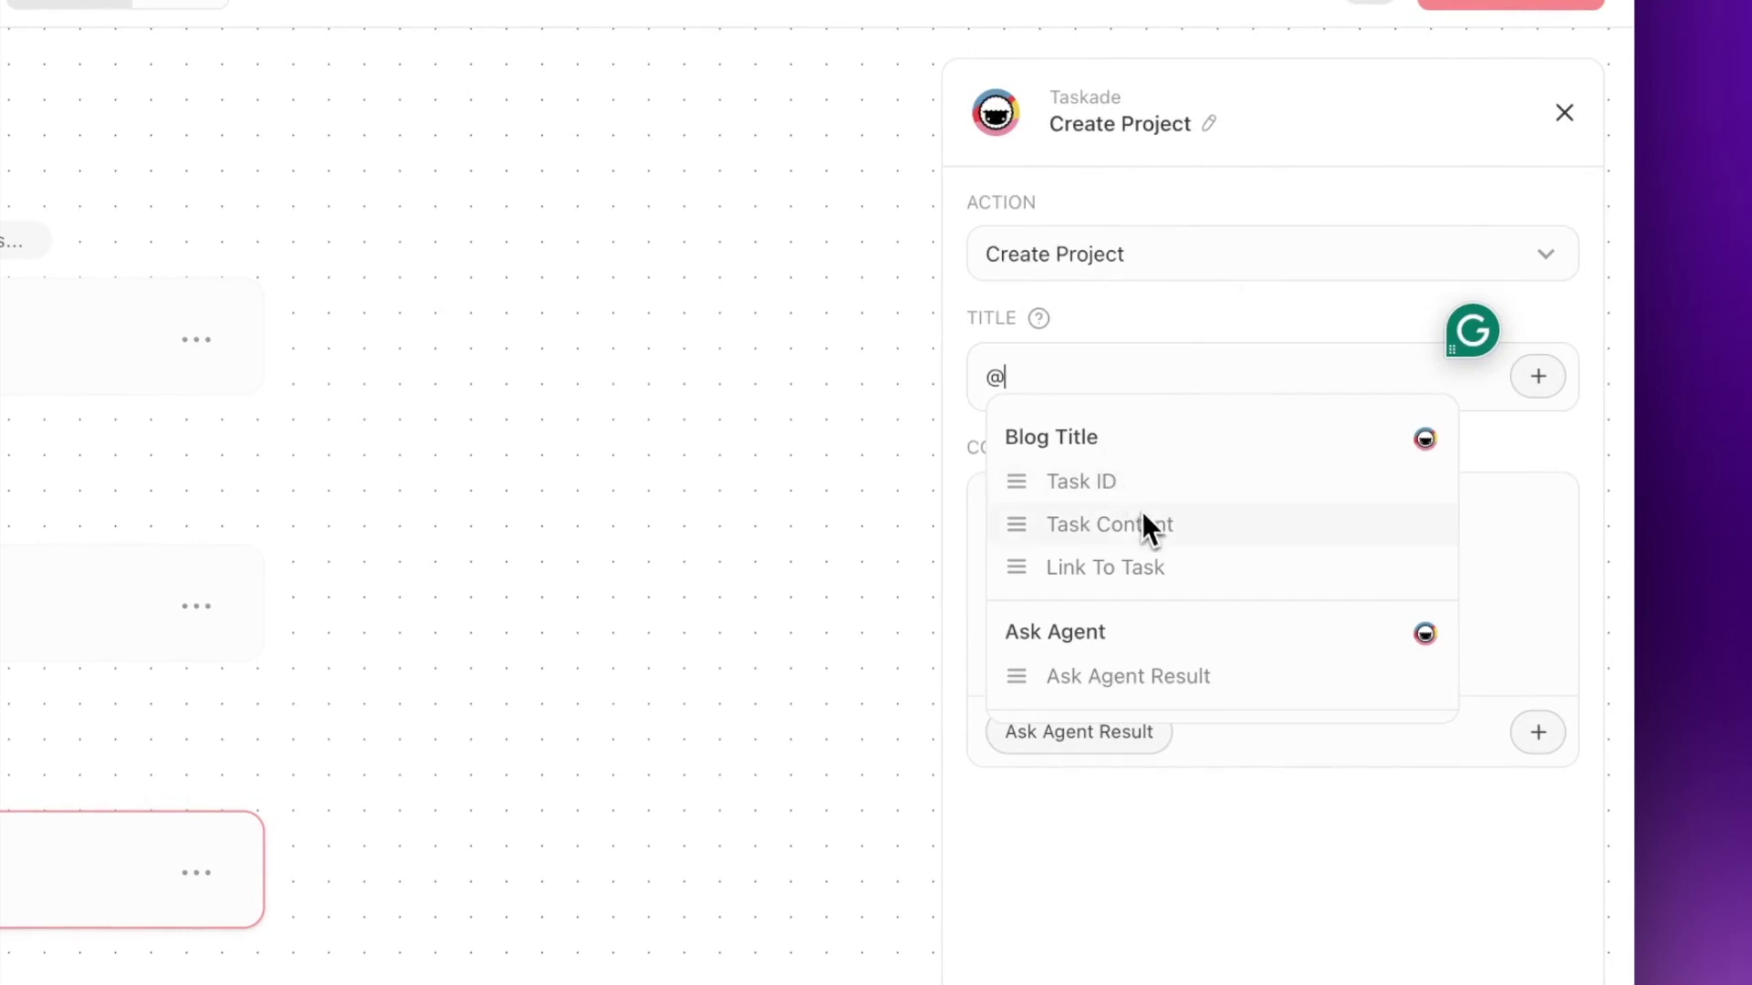
left_click(1195, 530)
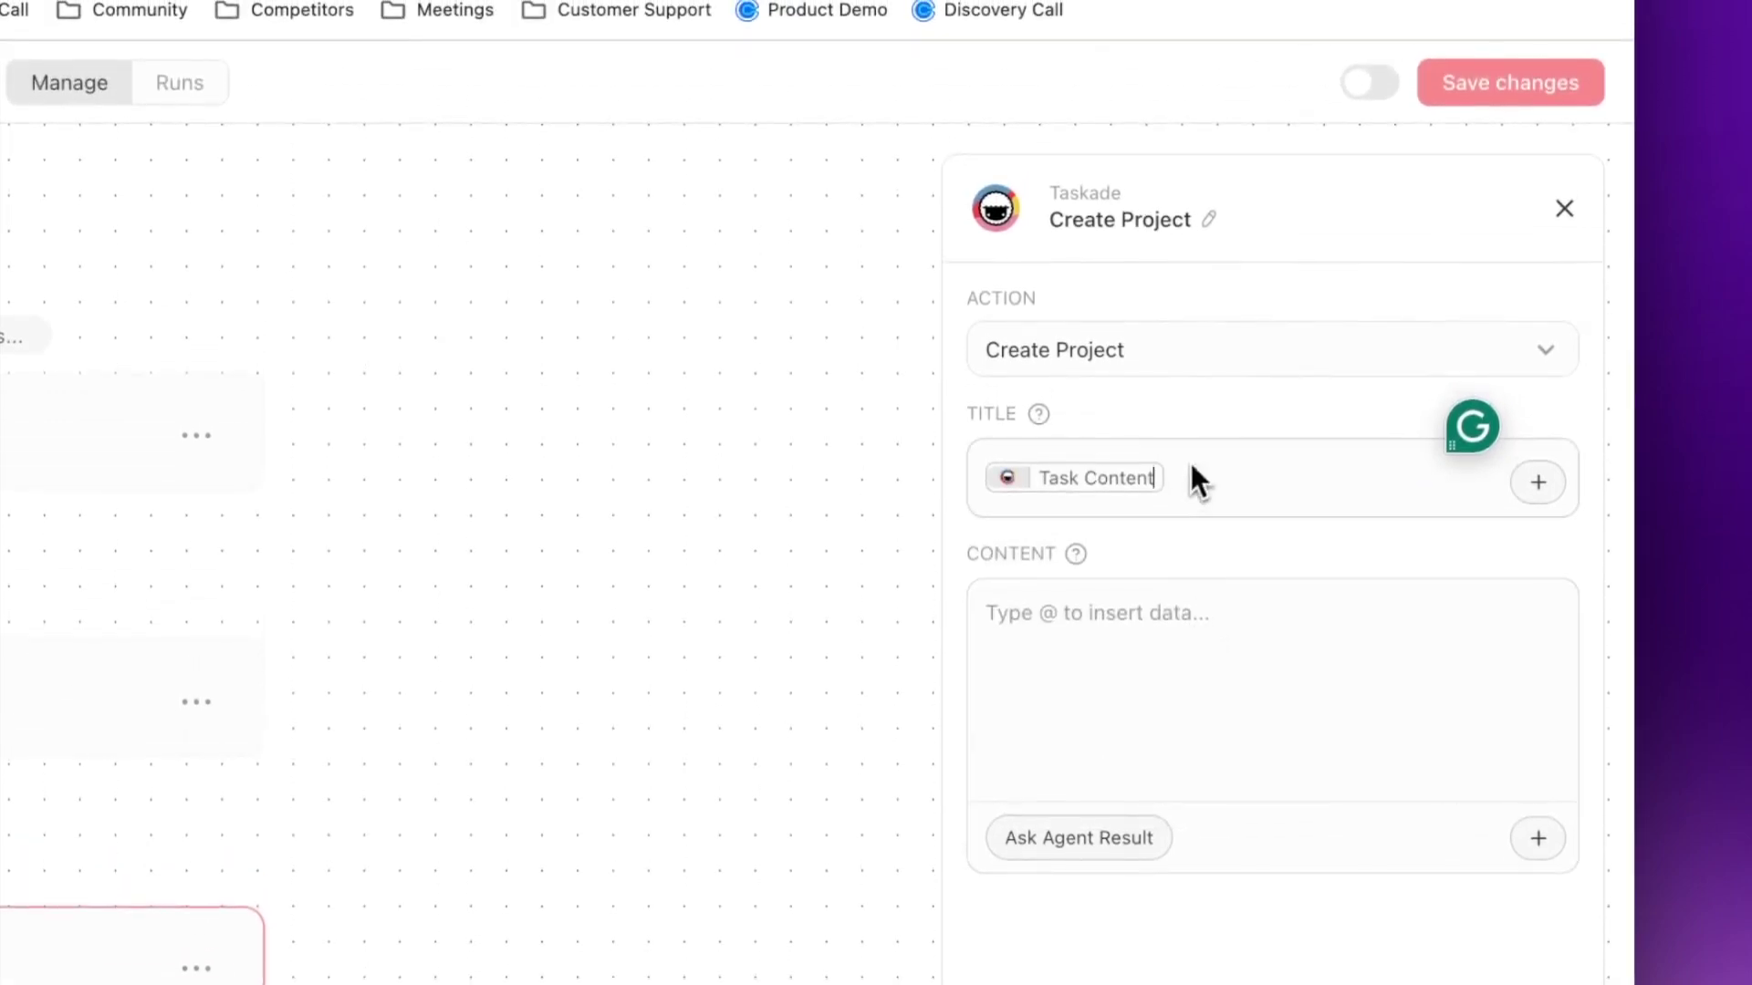
left_click(1151, 637)
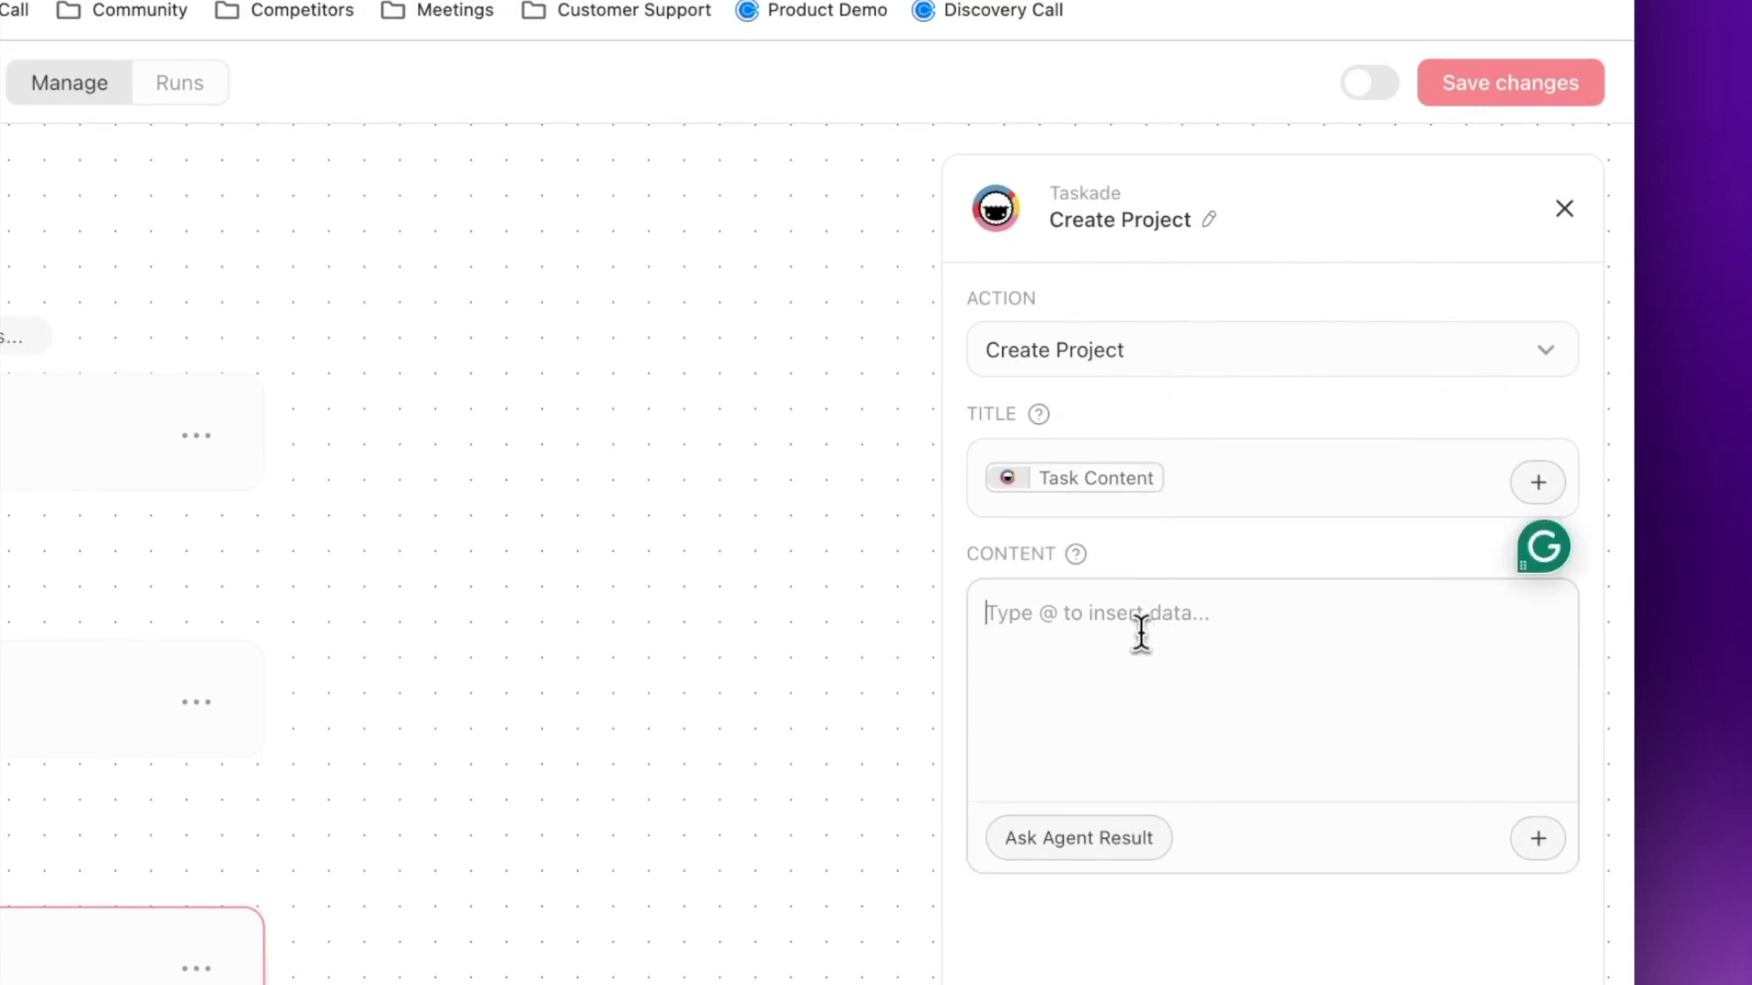
type("@")
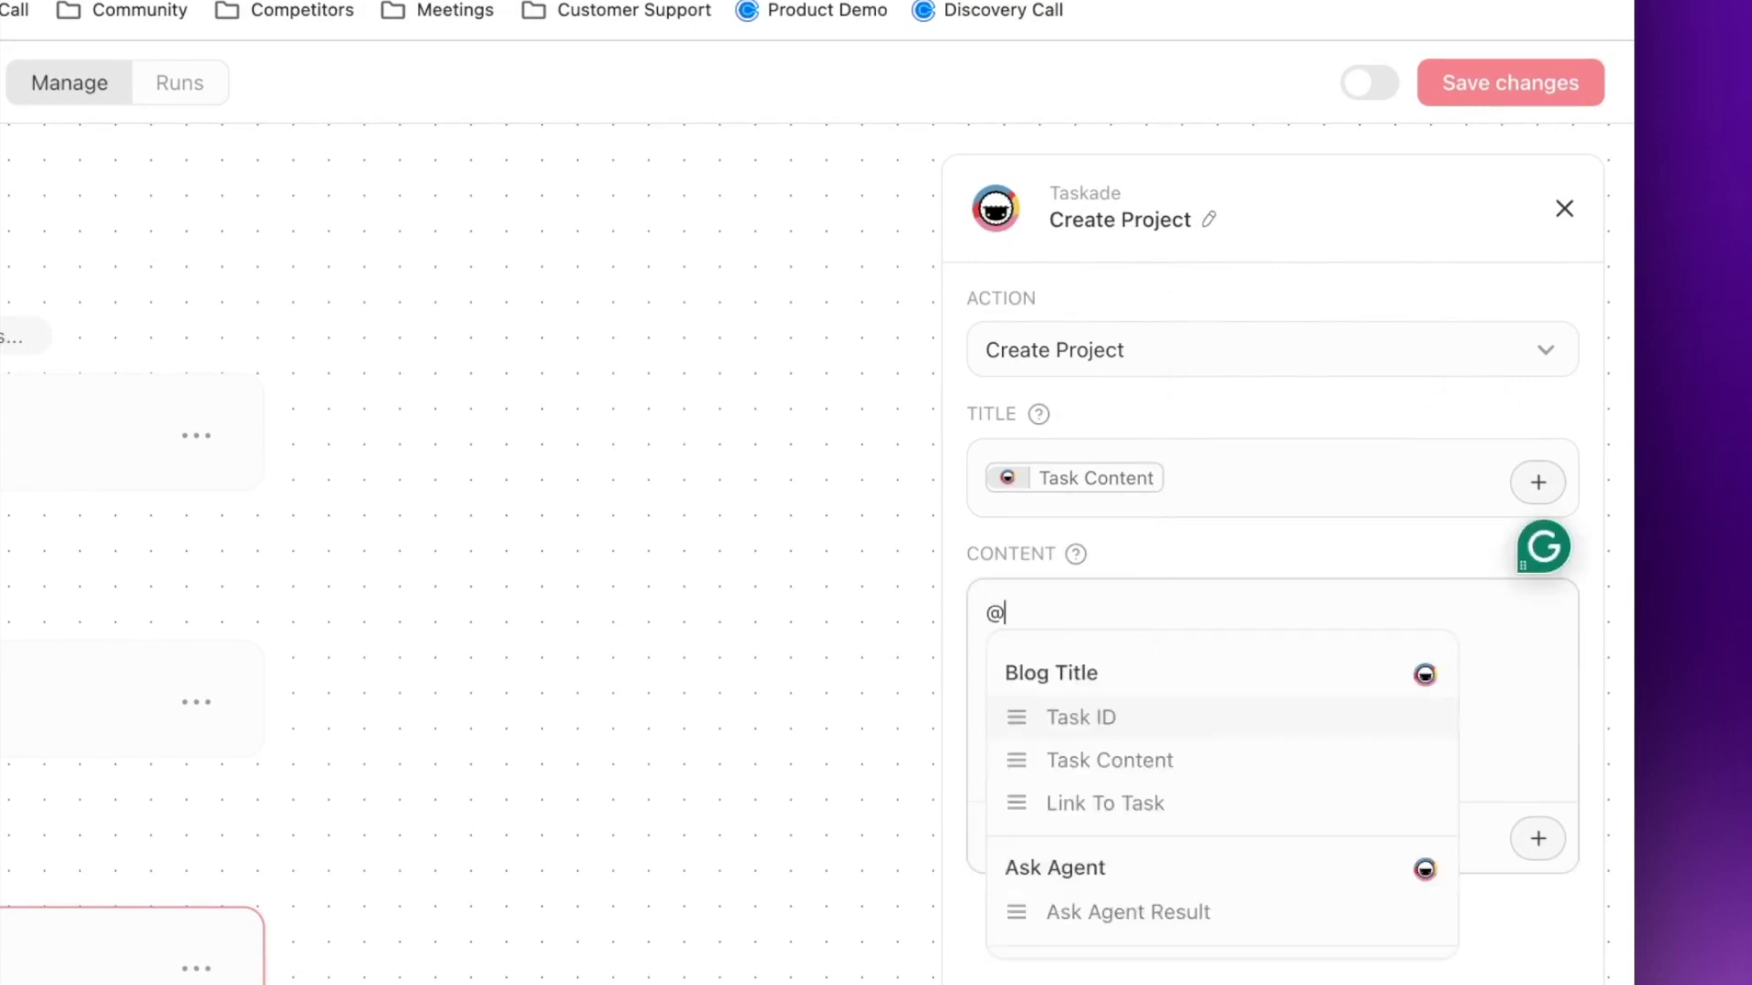
left_click(1120, 908)
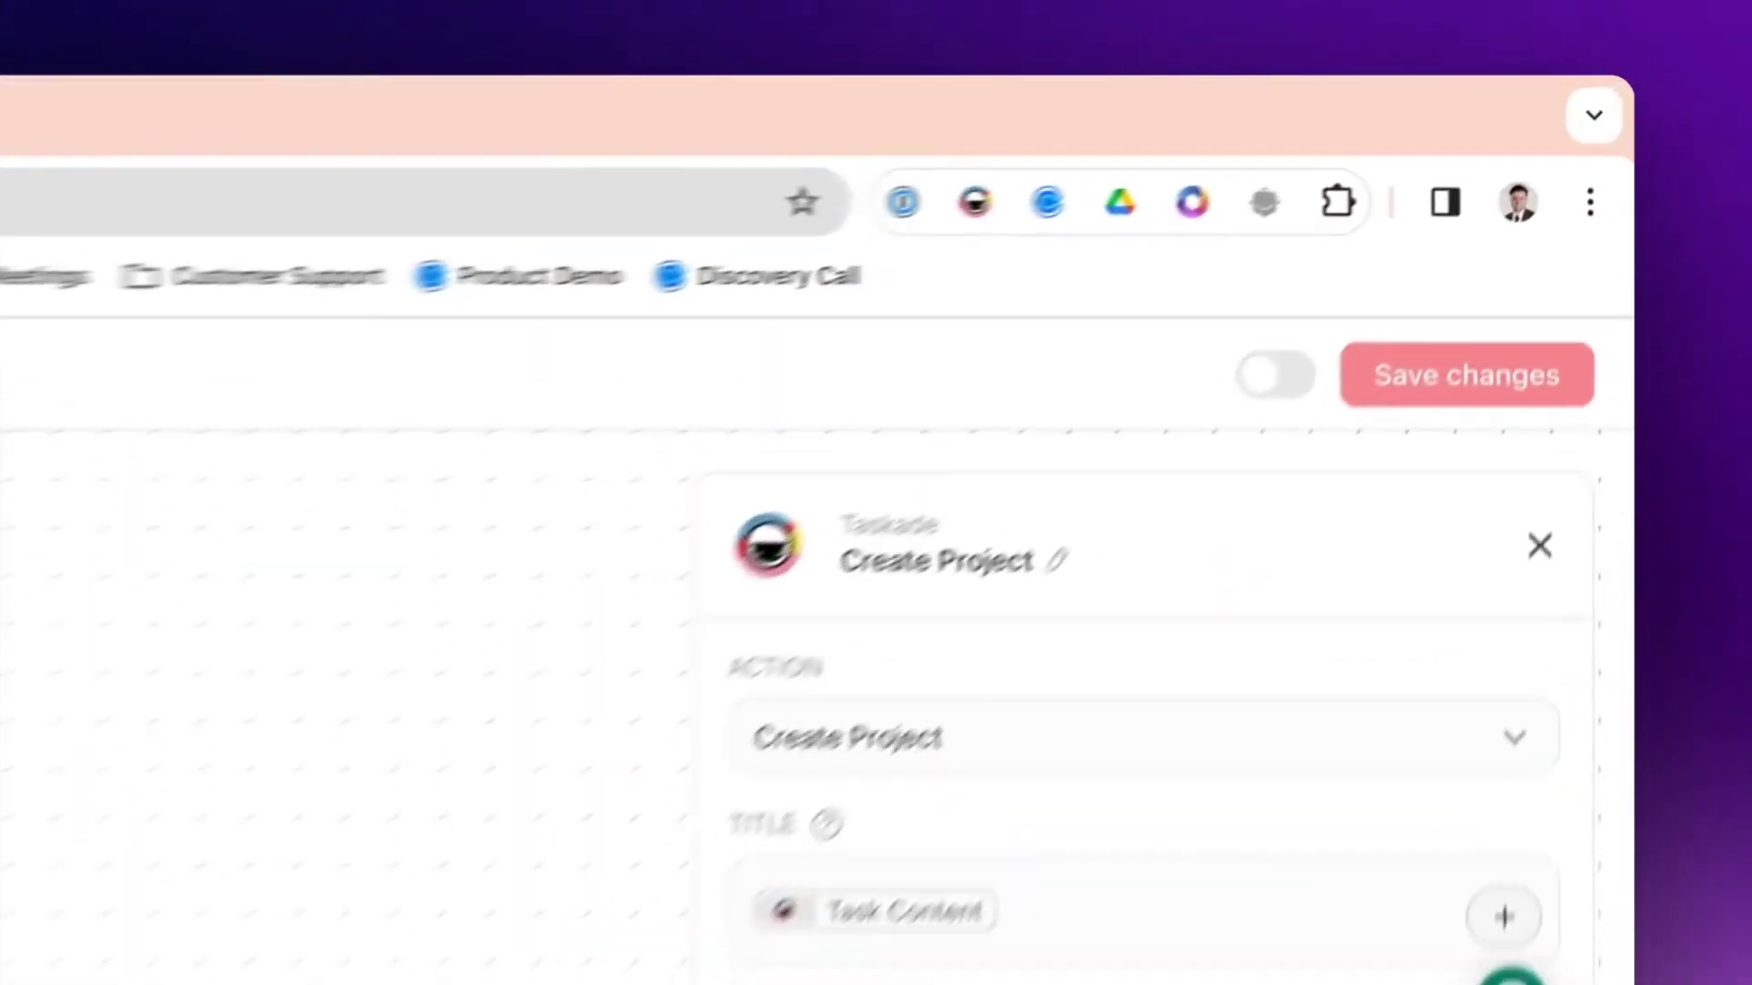
- Save the automation, switch it to Active, and return to the automations list
left_click(1377, 394)
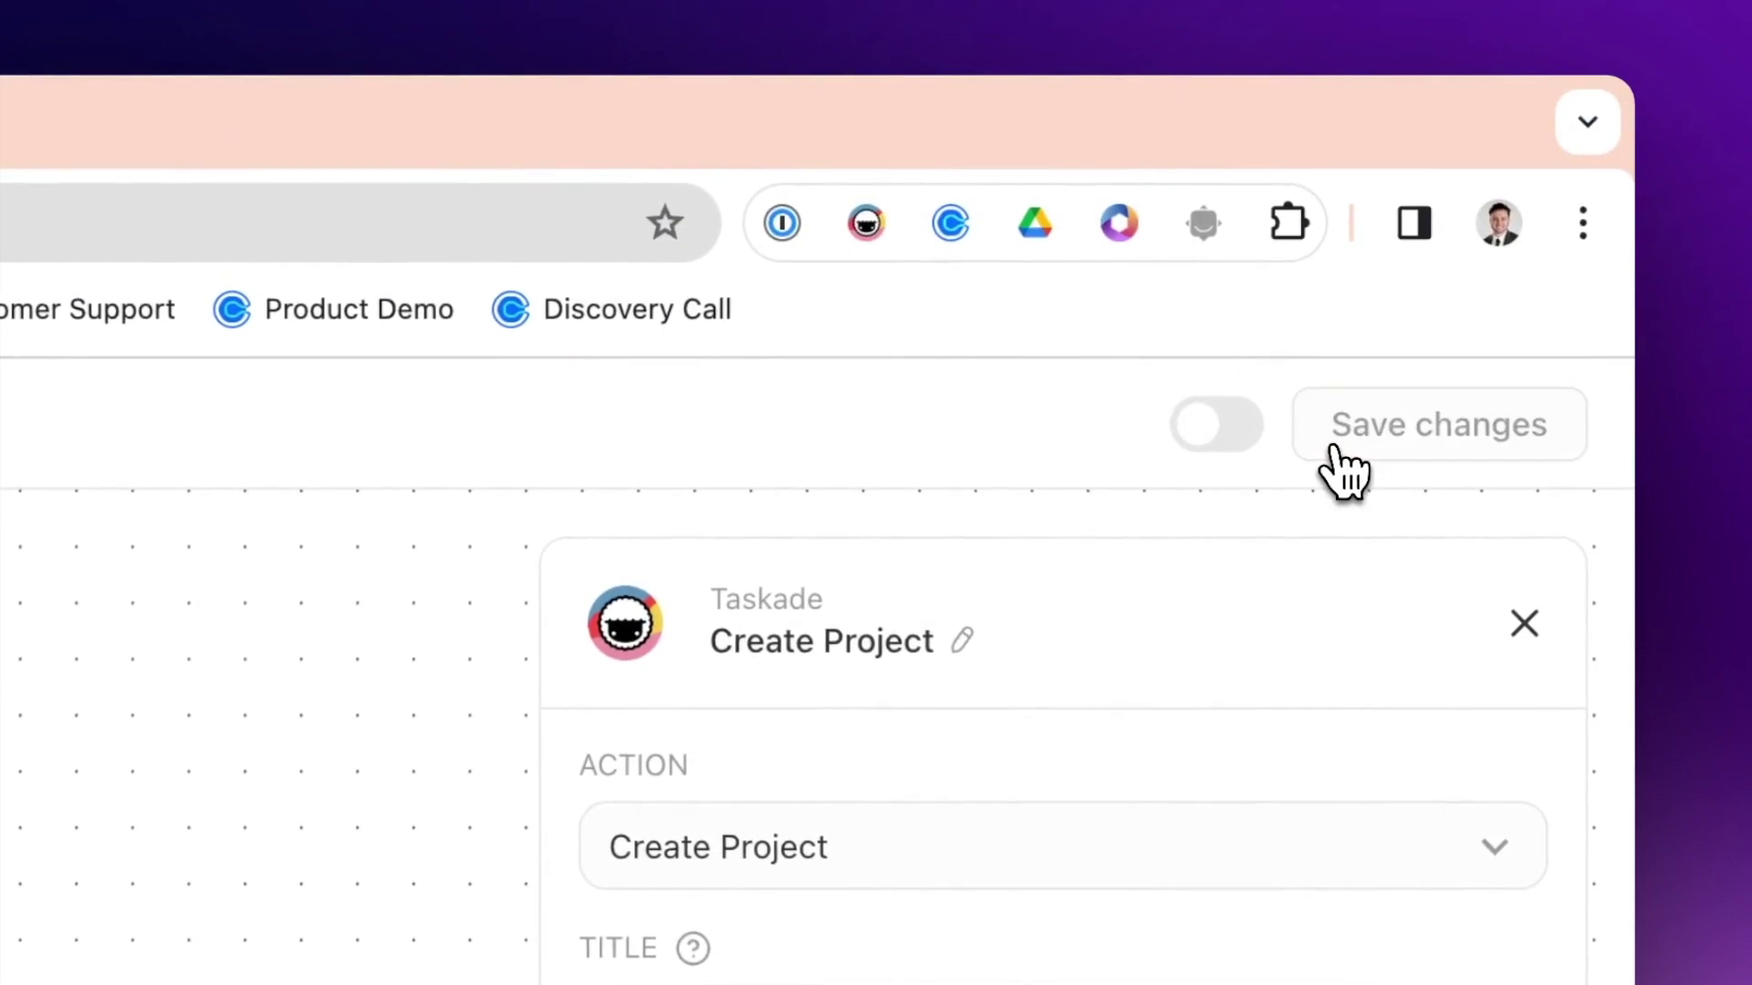
left_click(1206, 445)
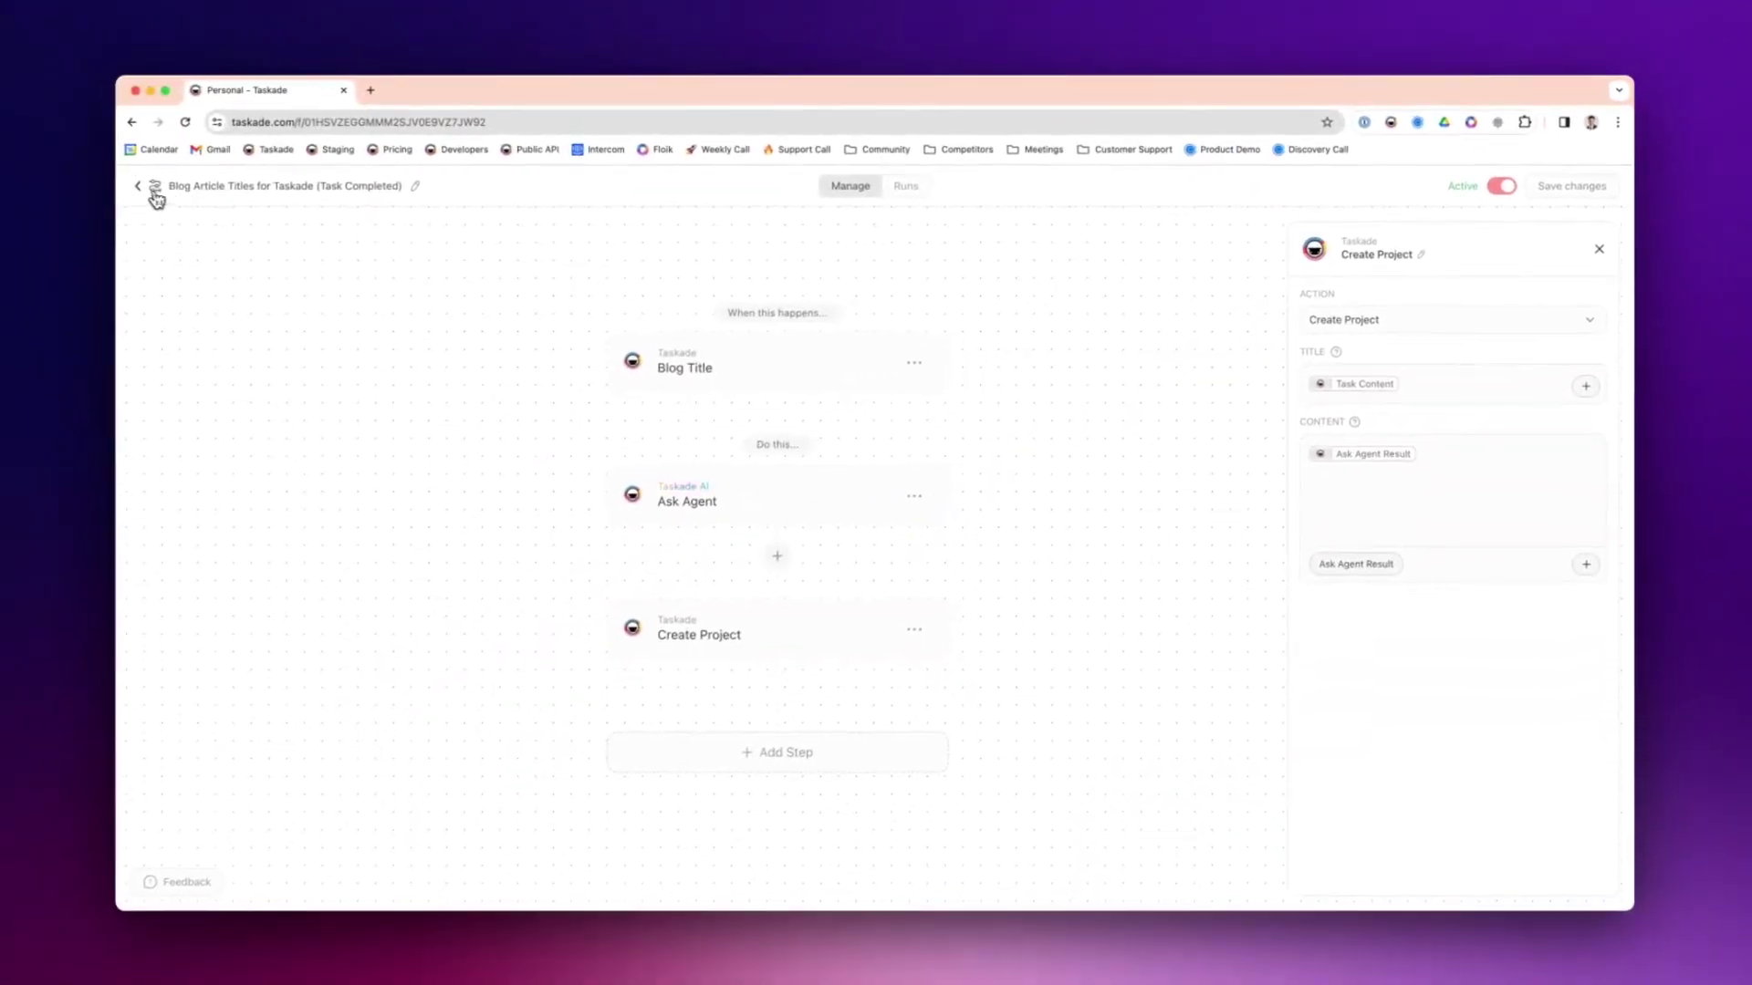
left_click(405, 97)
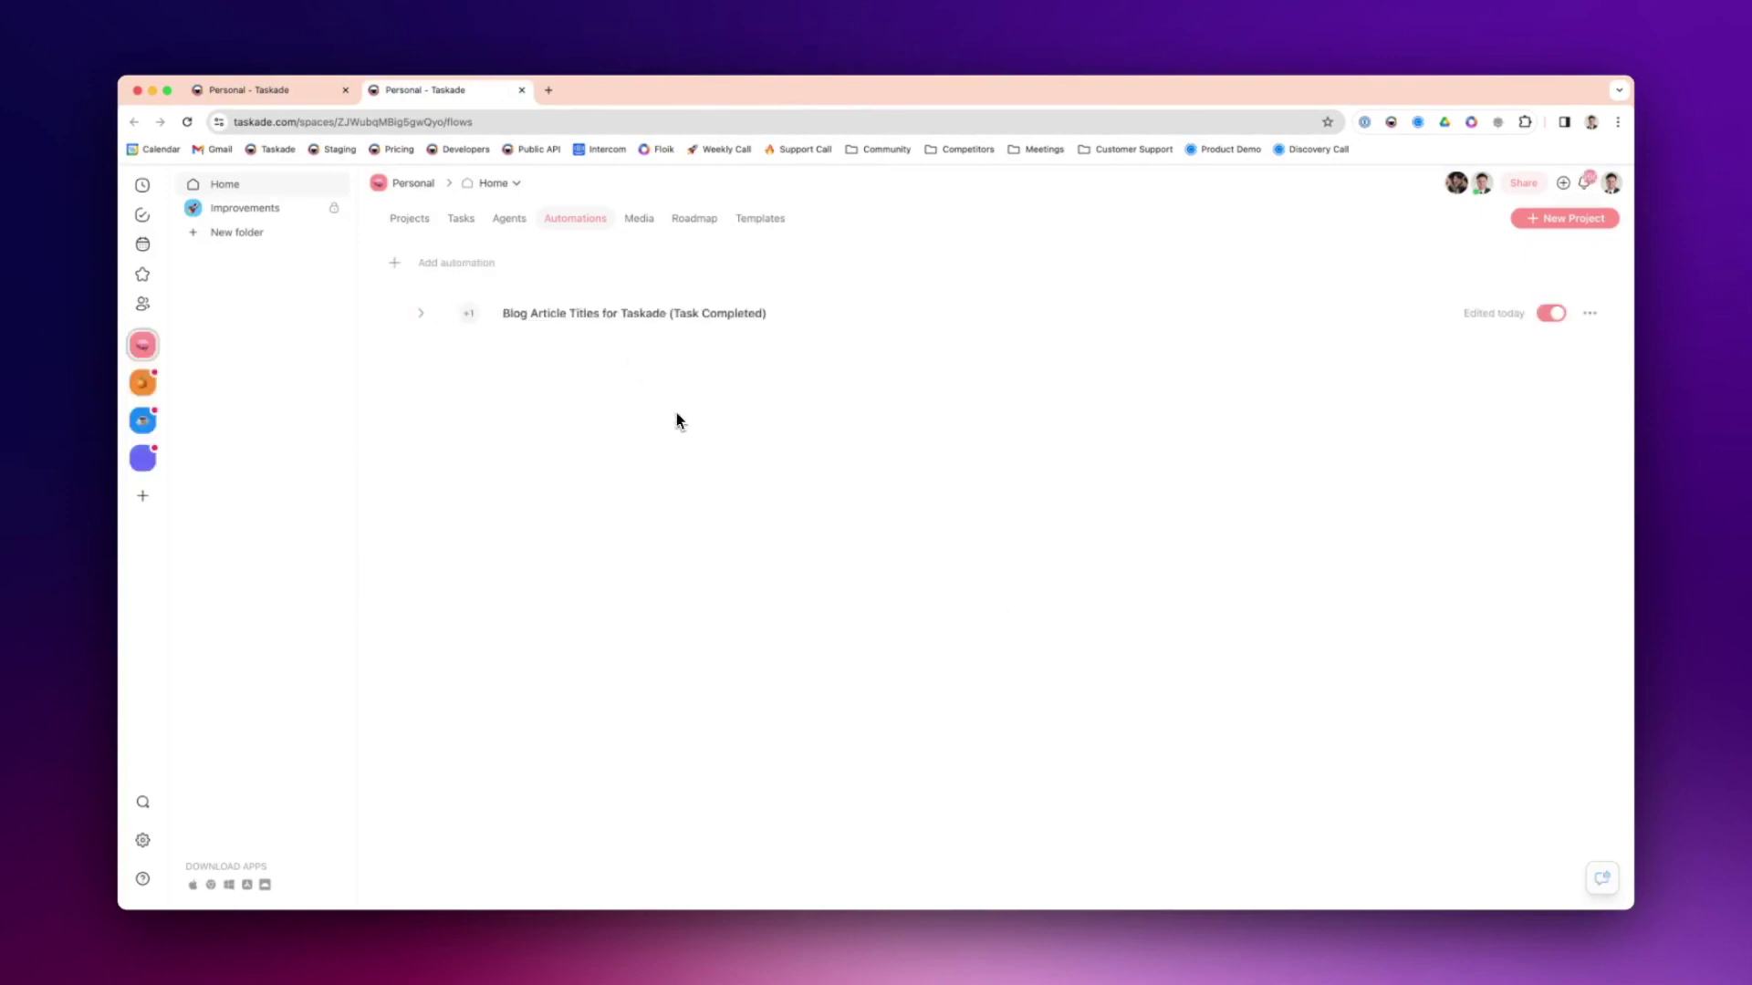
- Check off the first five titles in Blog Article Titles for Taskade, then view the automation's runs
left_click(422, 234)
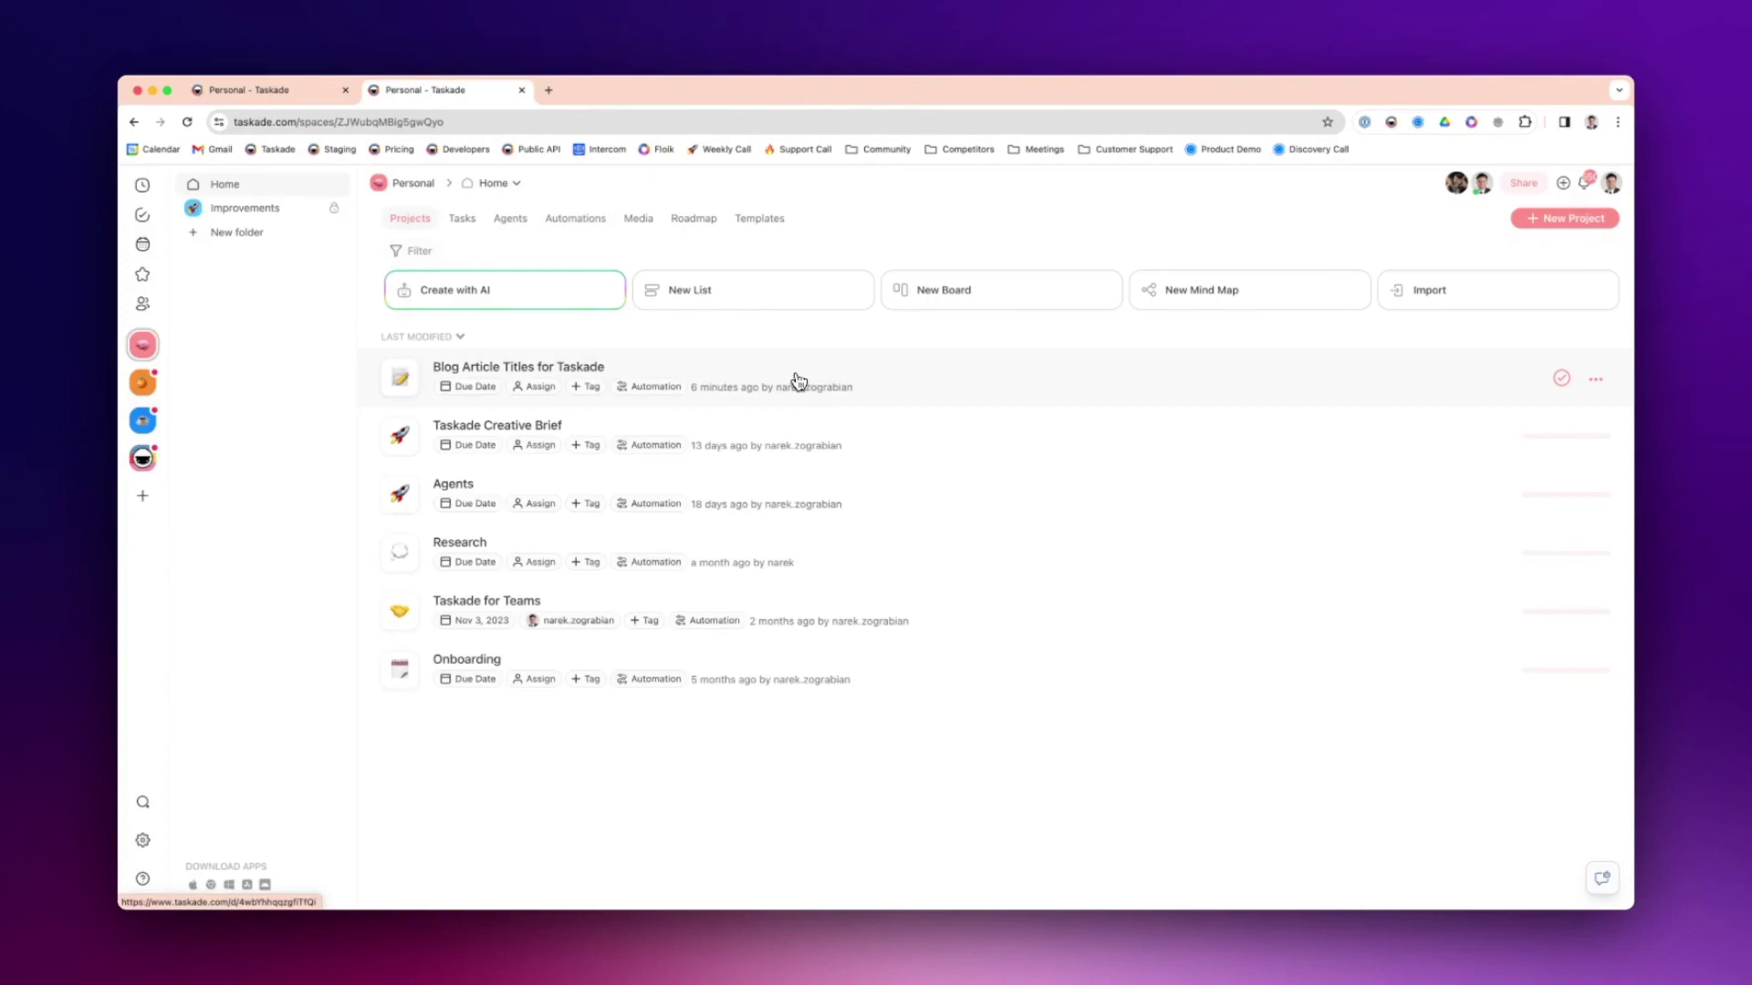
left_click(754, 377)
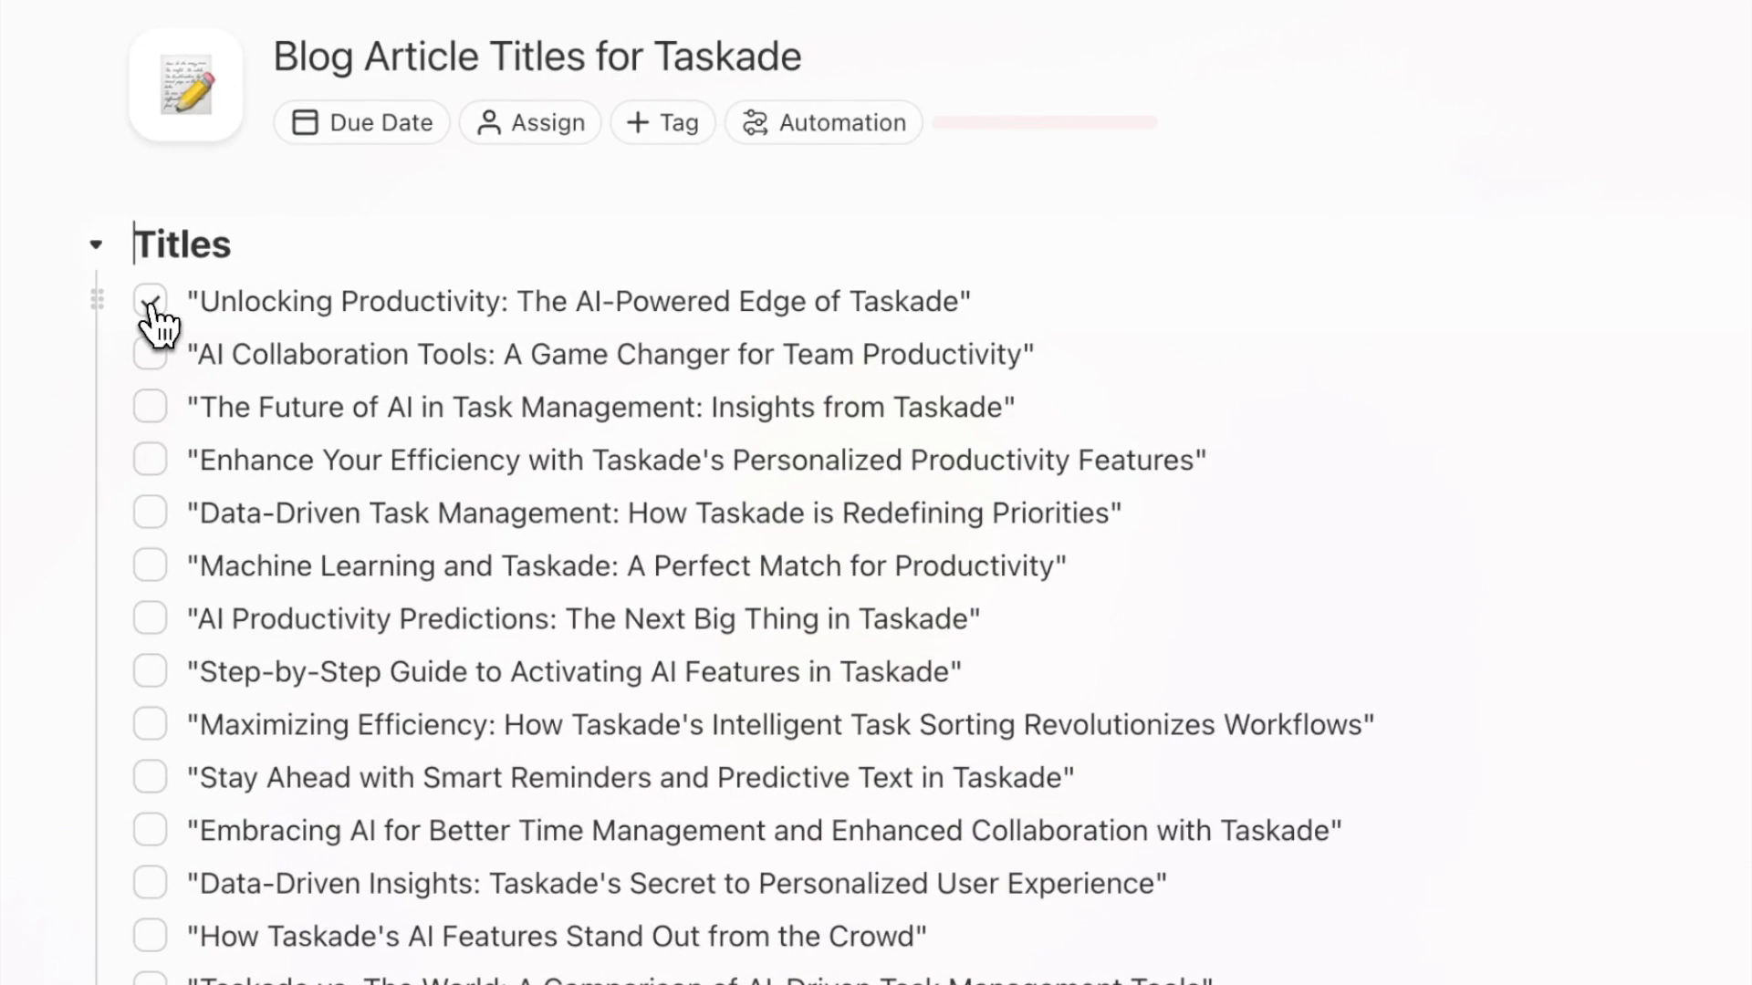
left_click(150, 302)
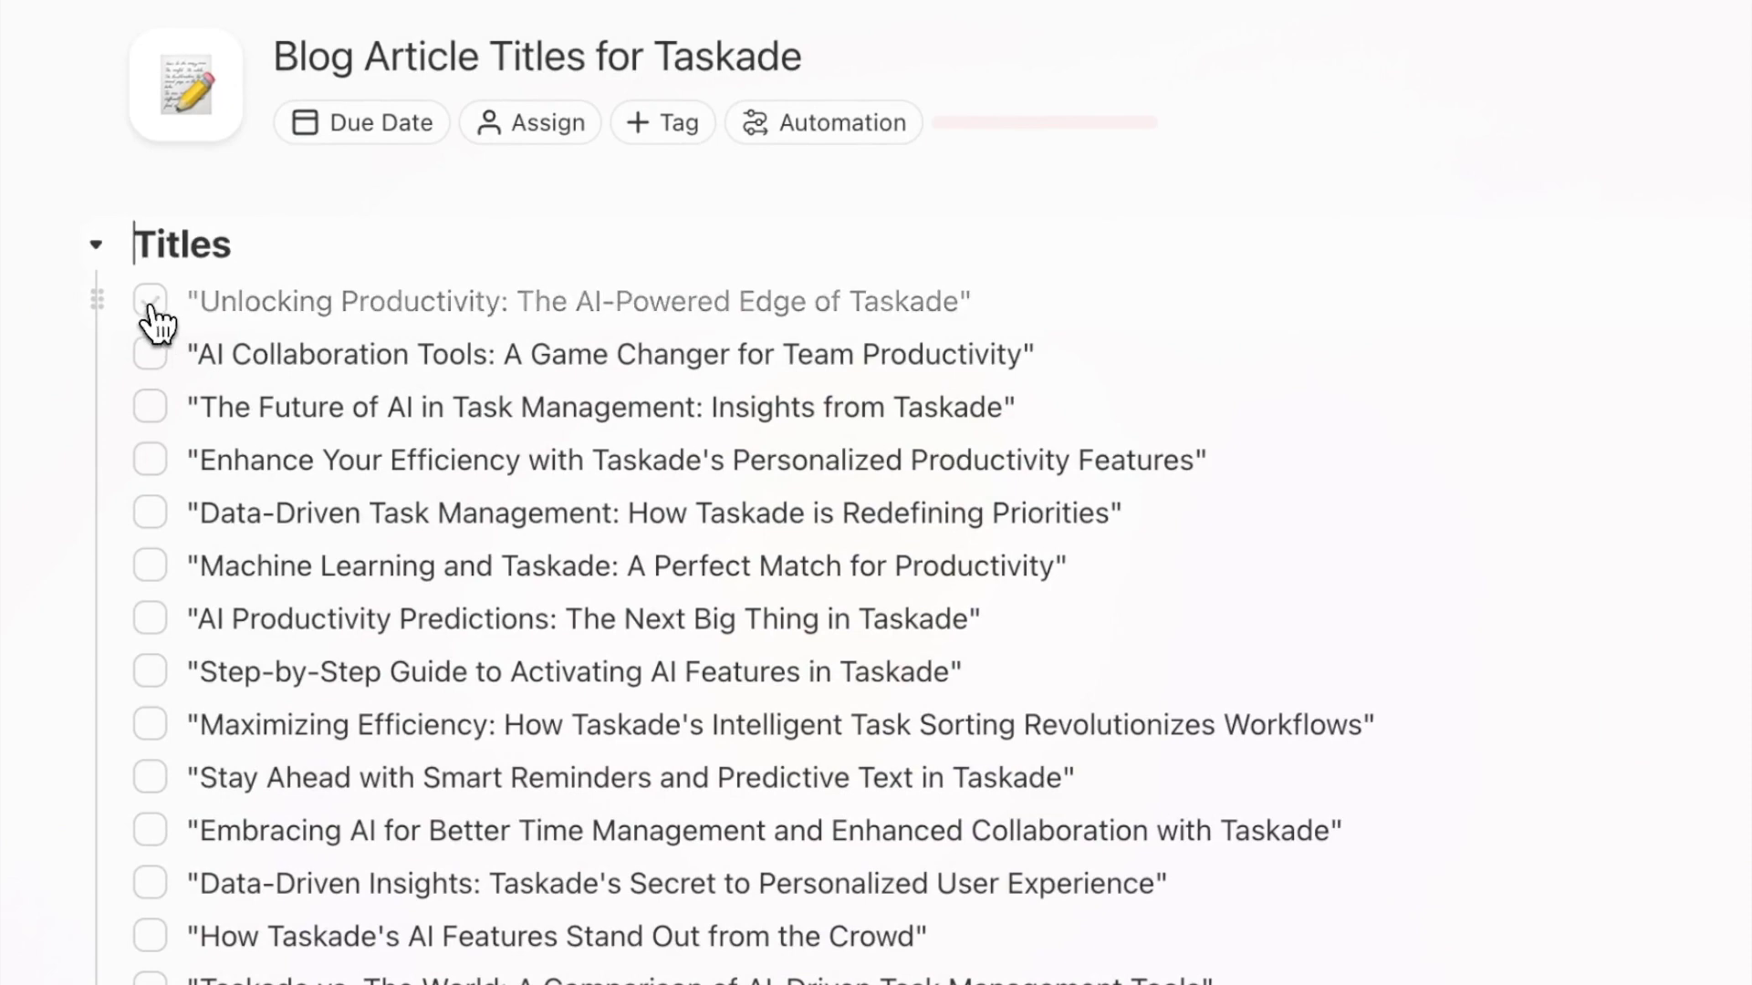
left_click(149, 354)
left_click(149, 407)
left_click(150, 460)
left_click(151, 513)
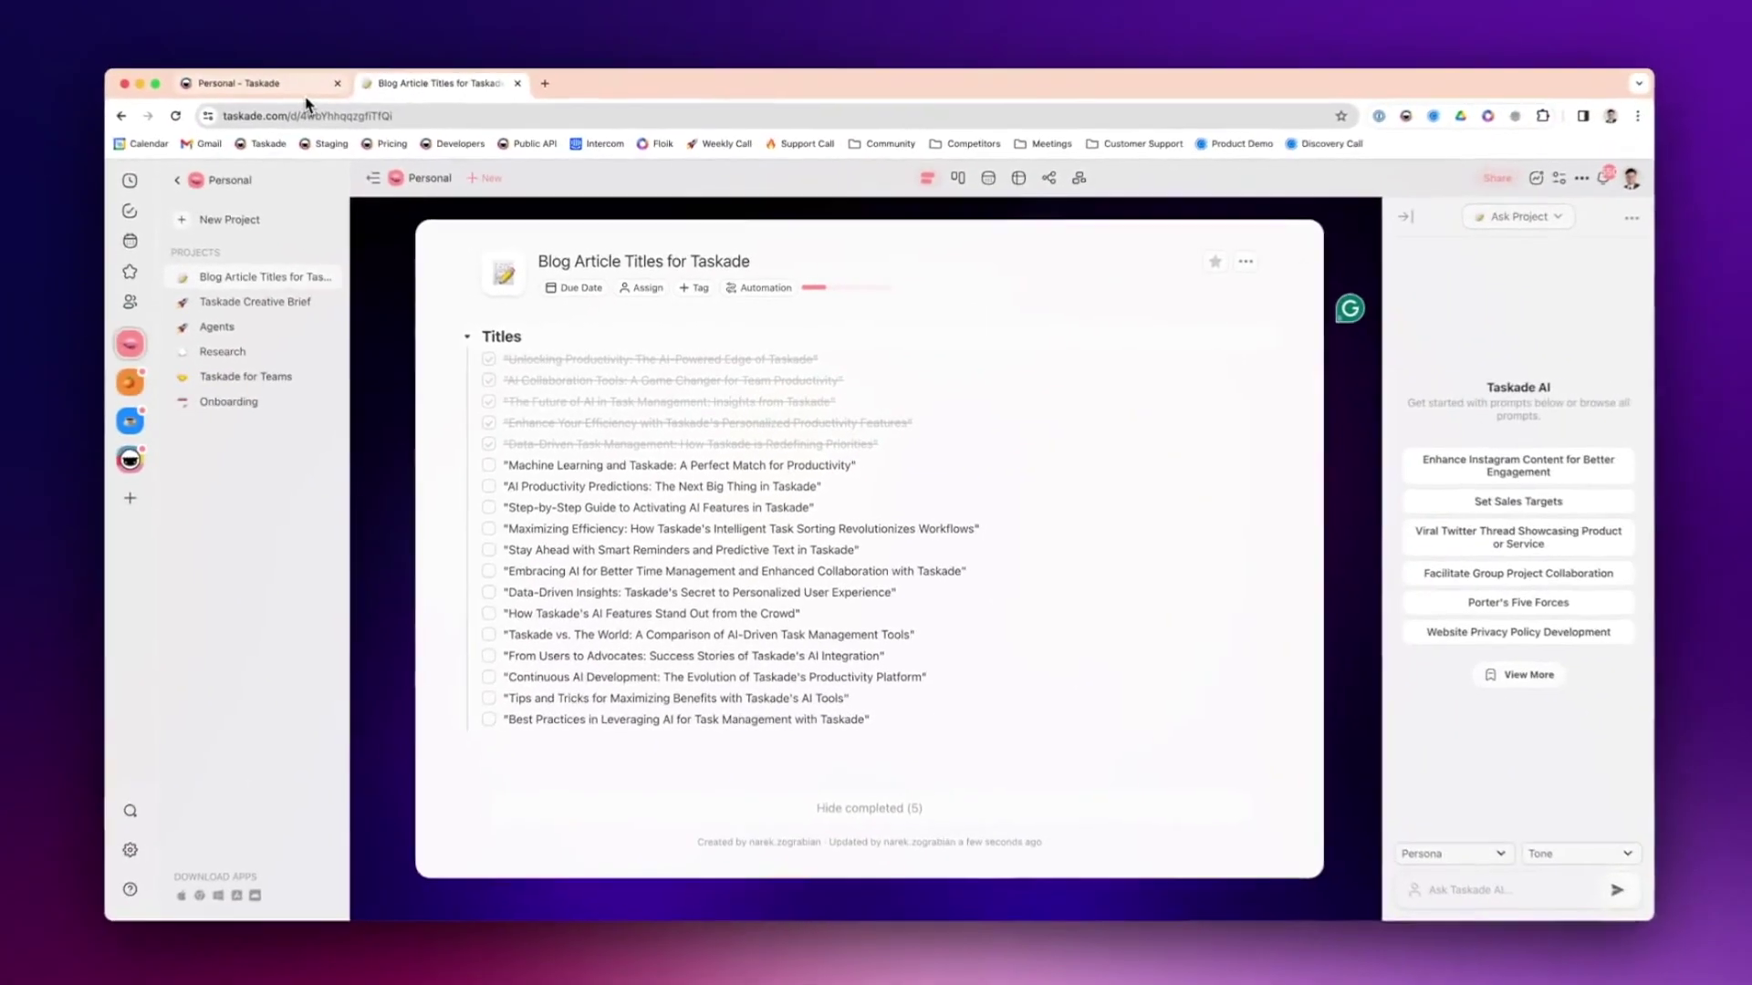
left_click(307, 91)
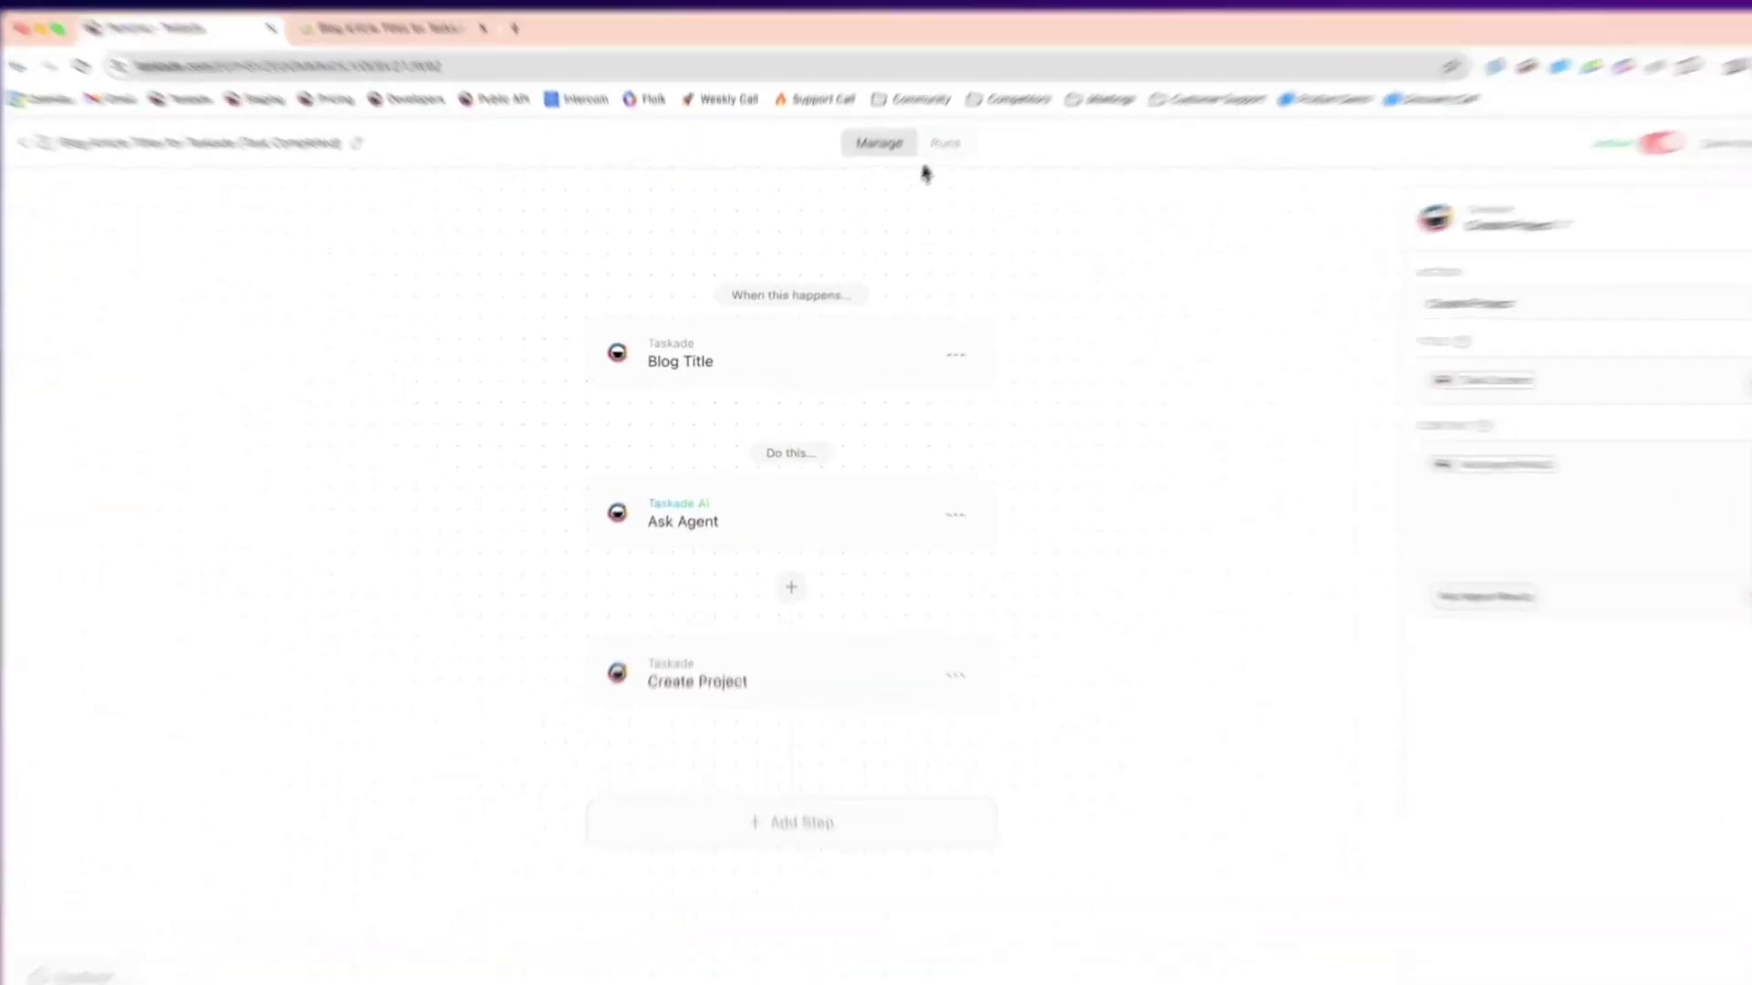
left_click(907, 186)
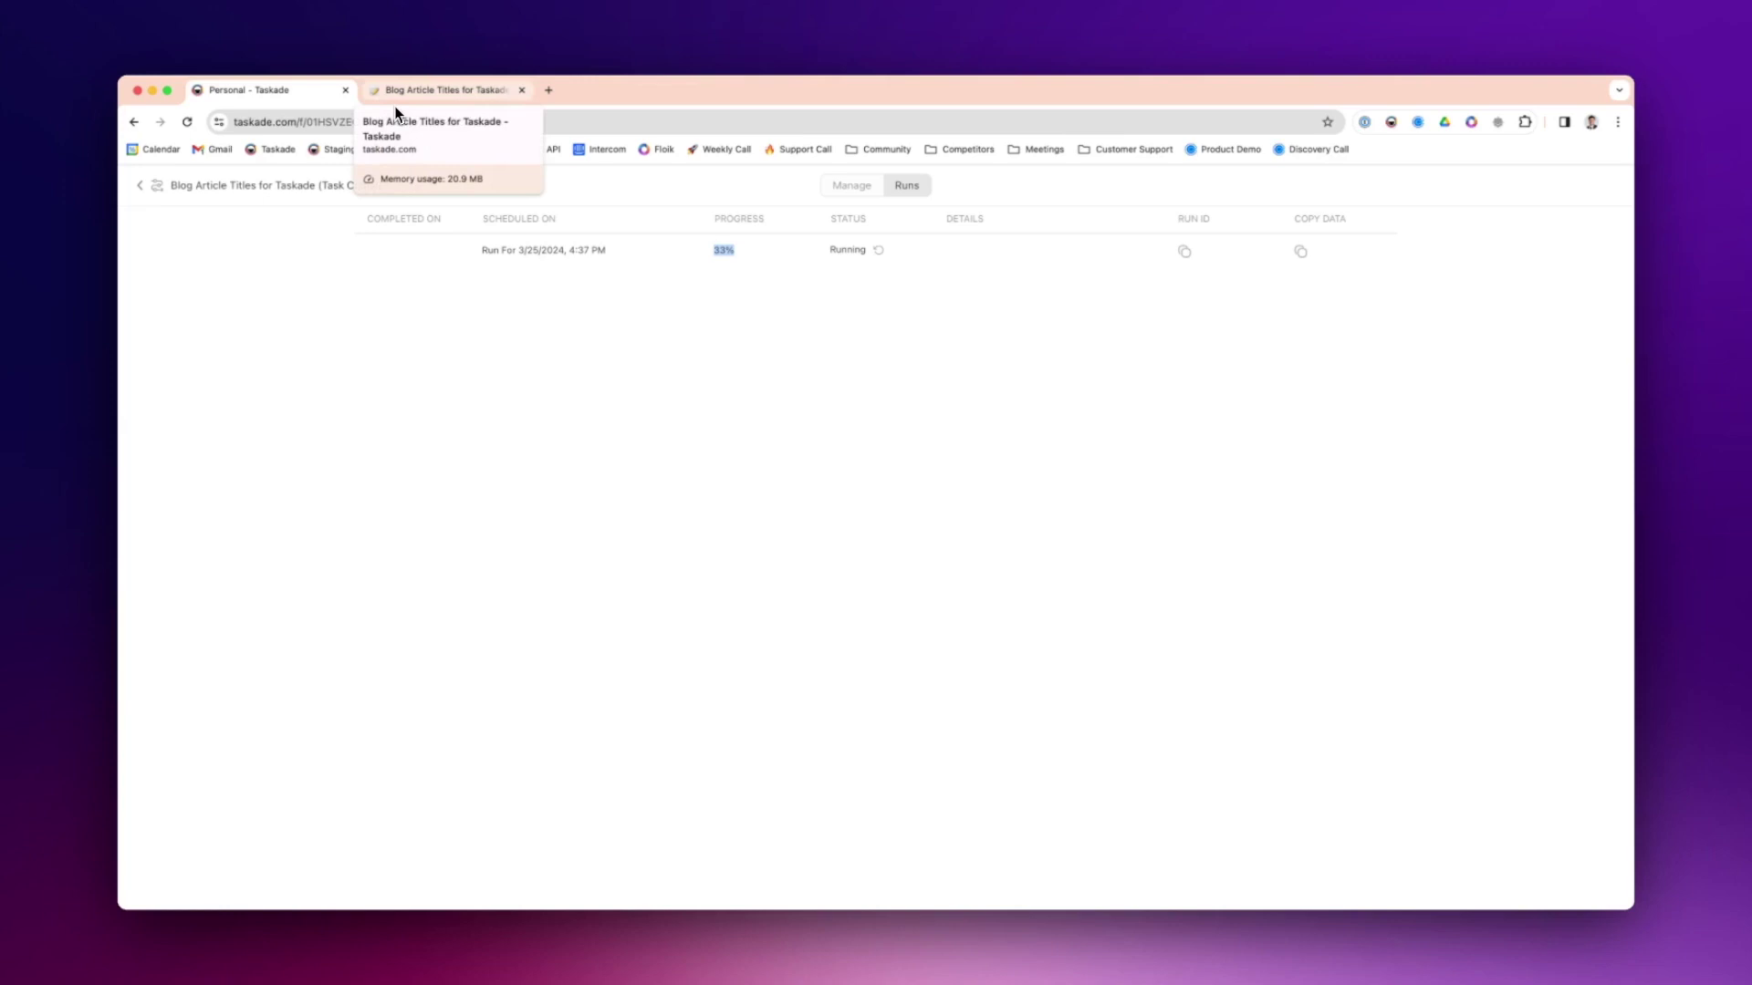
- Alternate between the project and the Runs list until a run reaches 100% completed
left_click(394, 106)
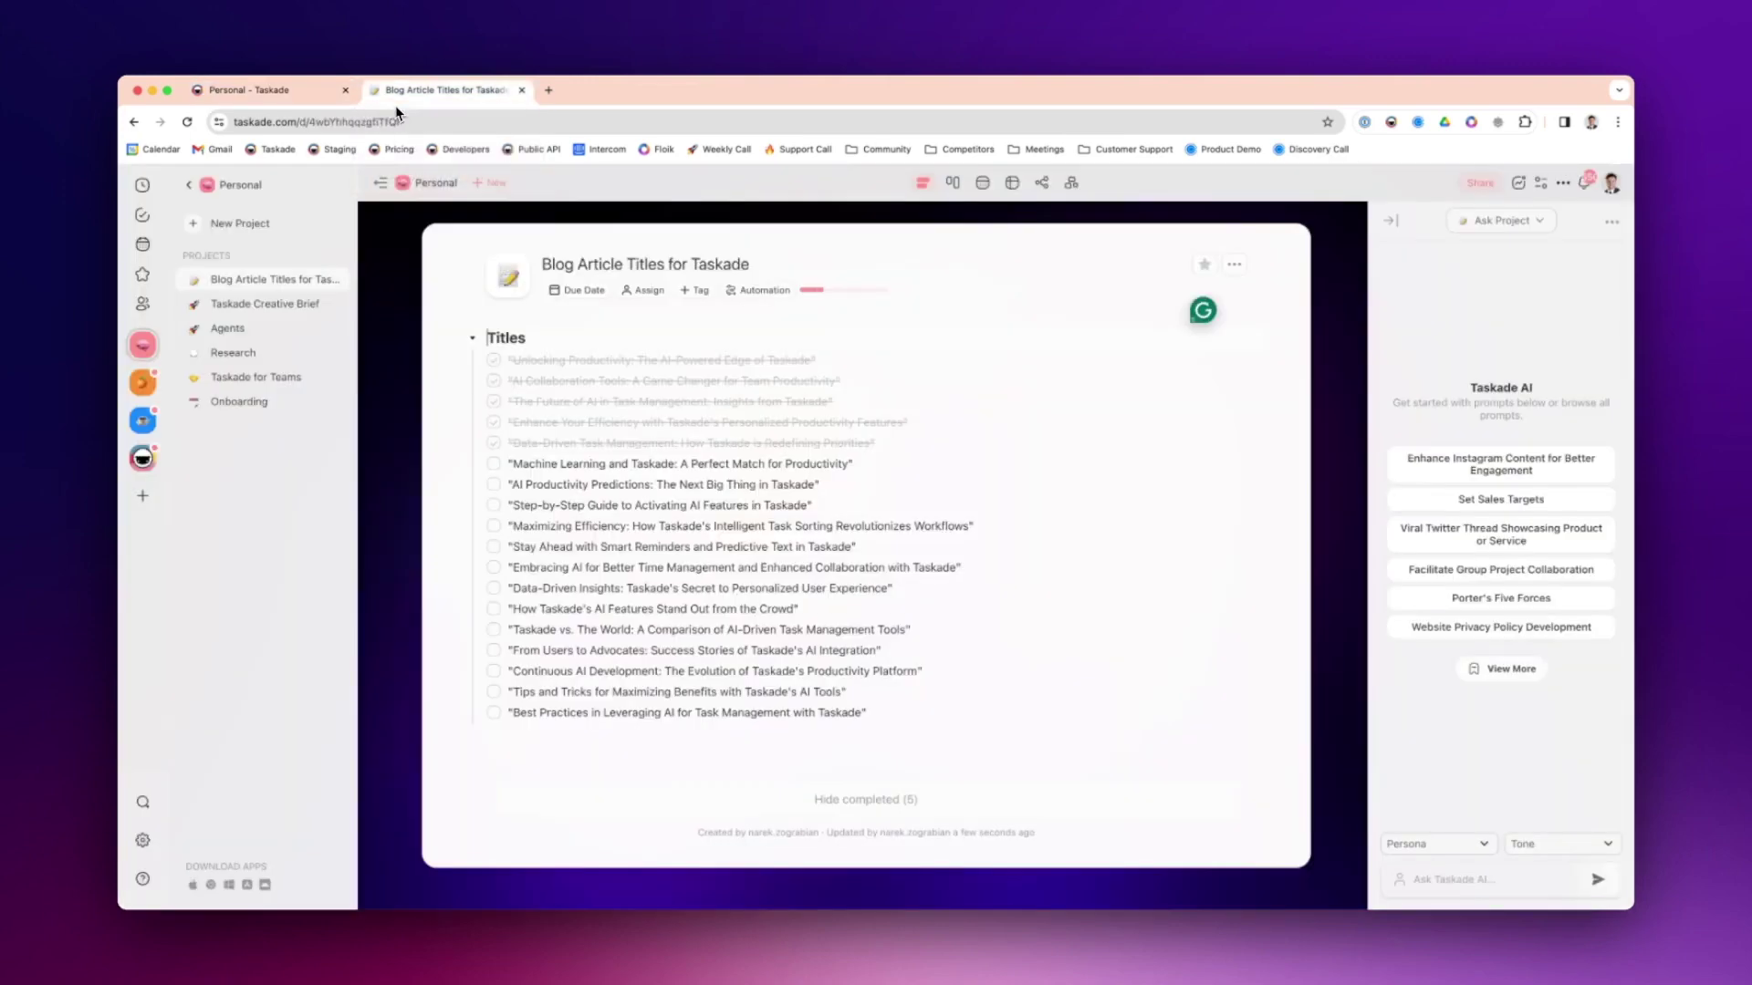
left_click(331, 102)
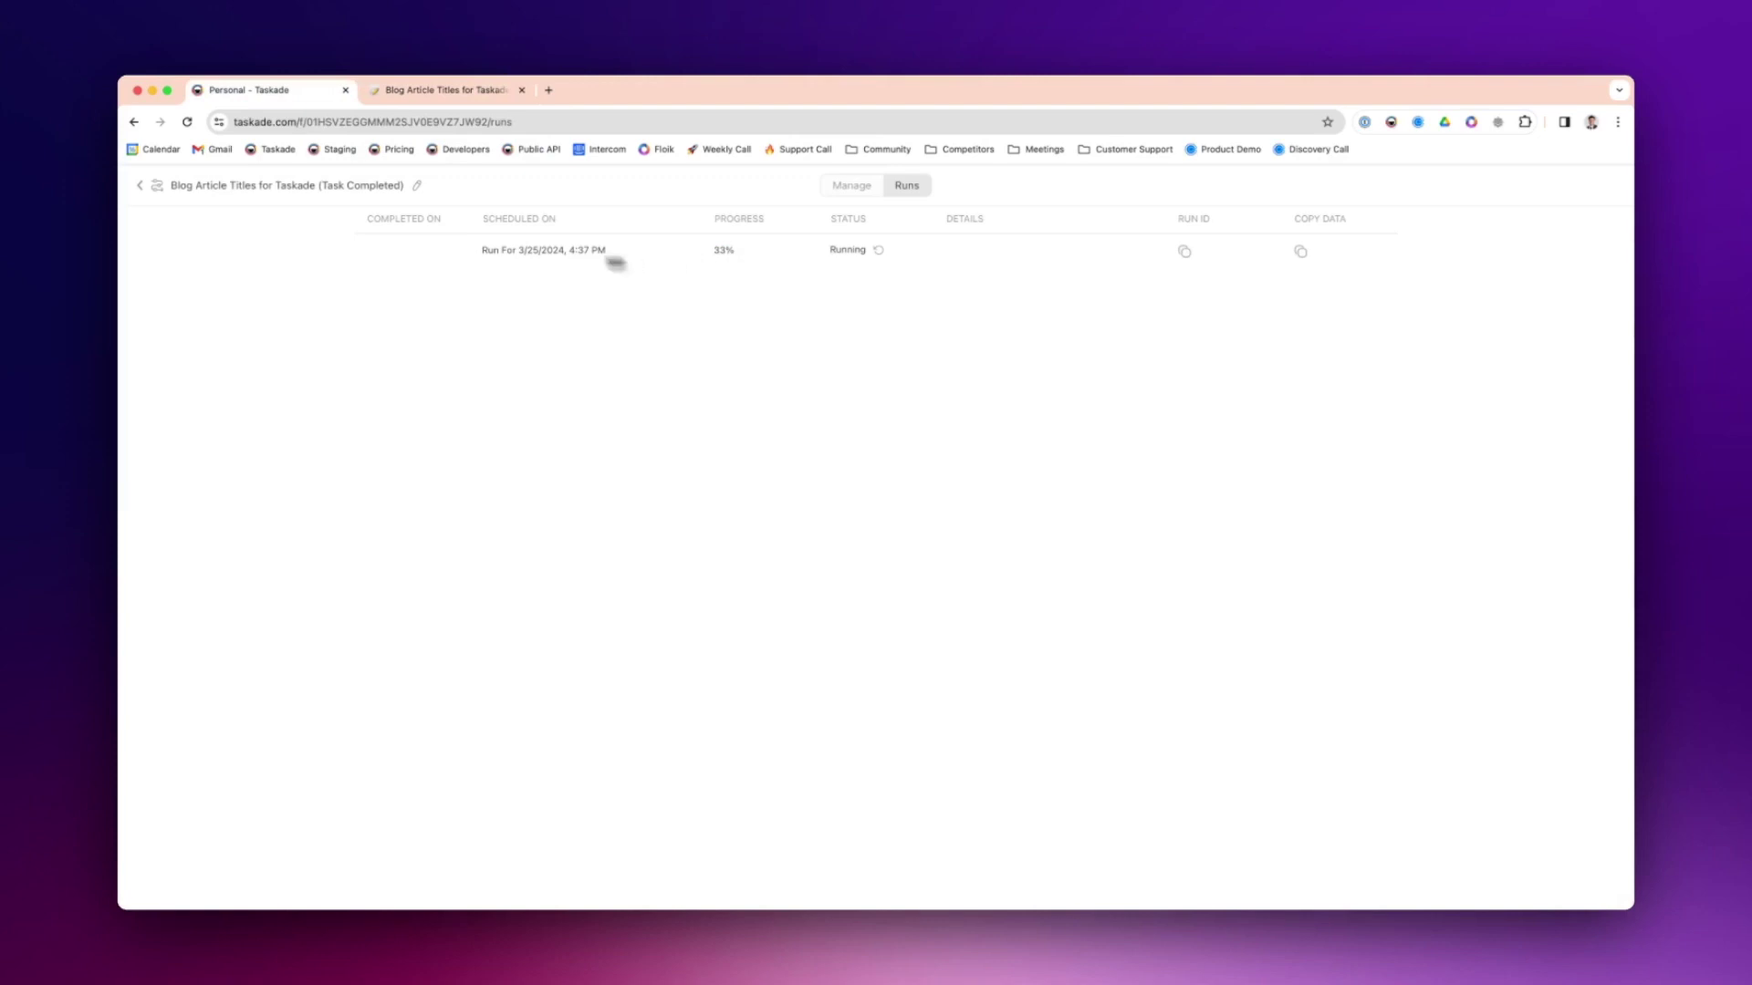
left_click(401, 102)
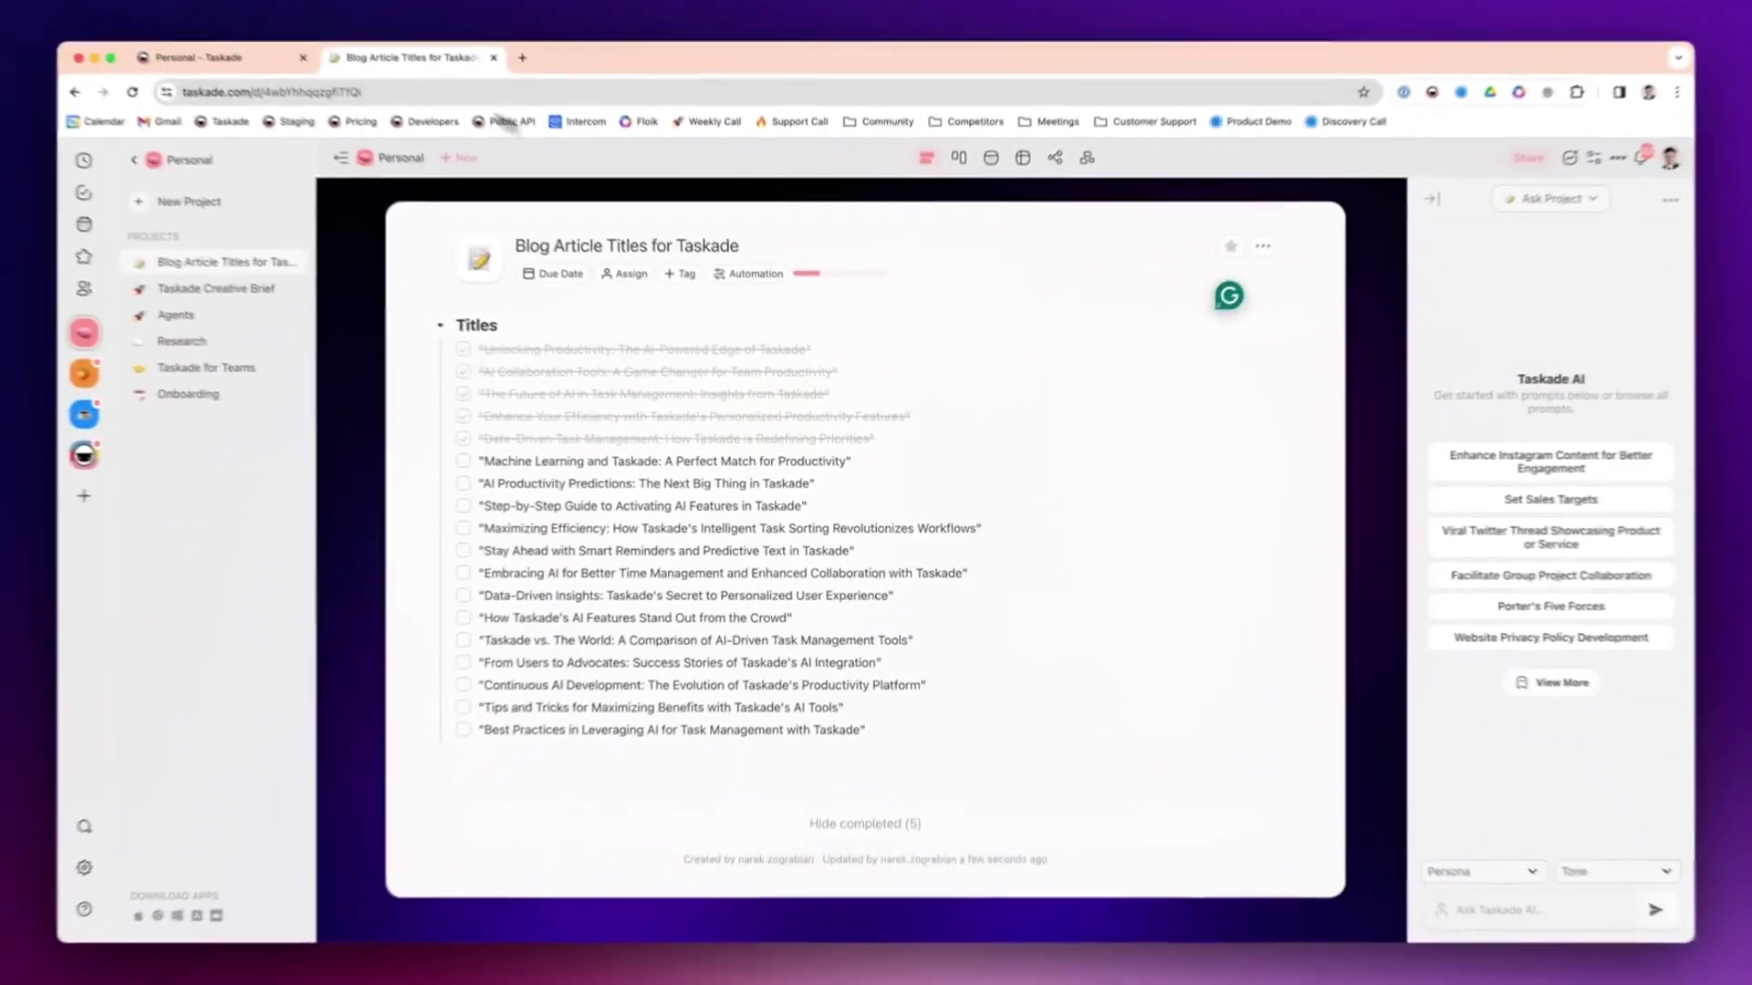
left_click(239, 89)
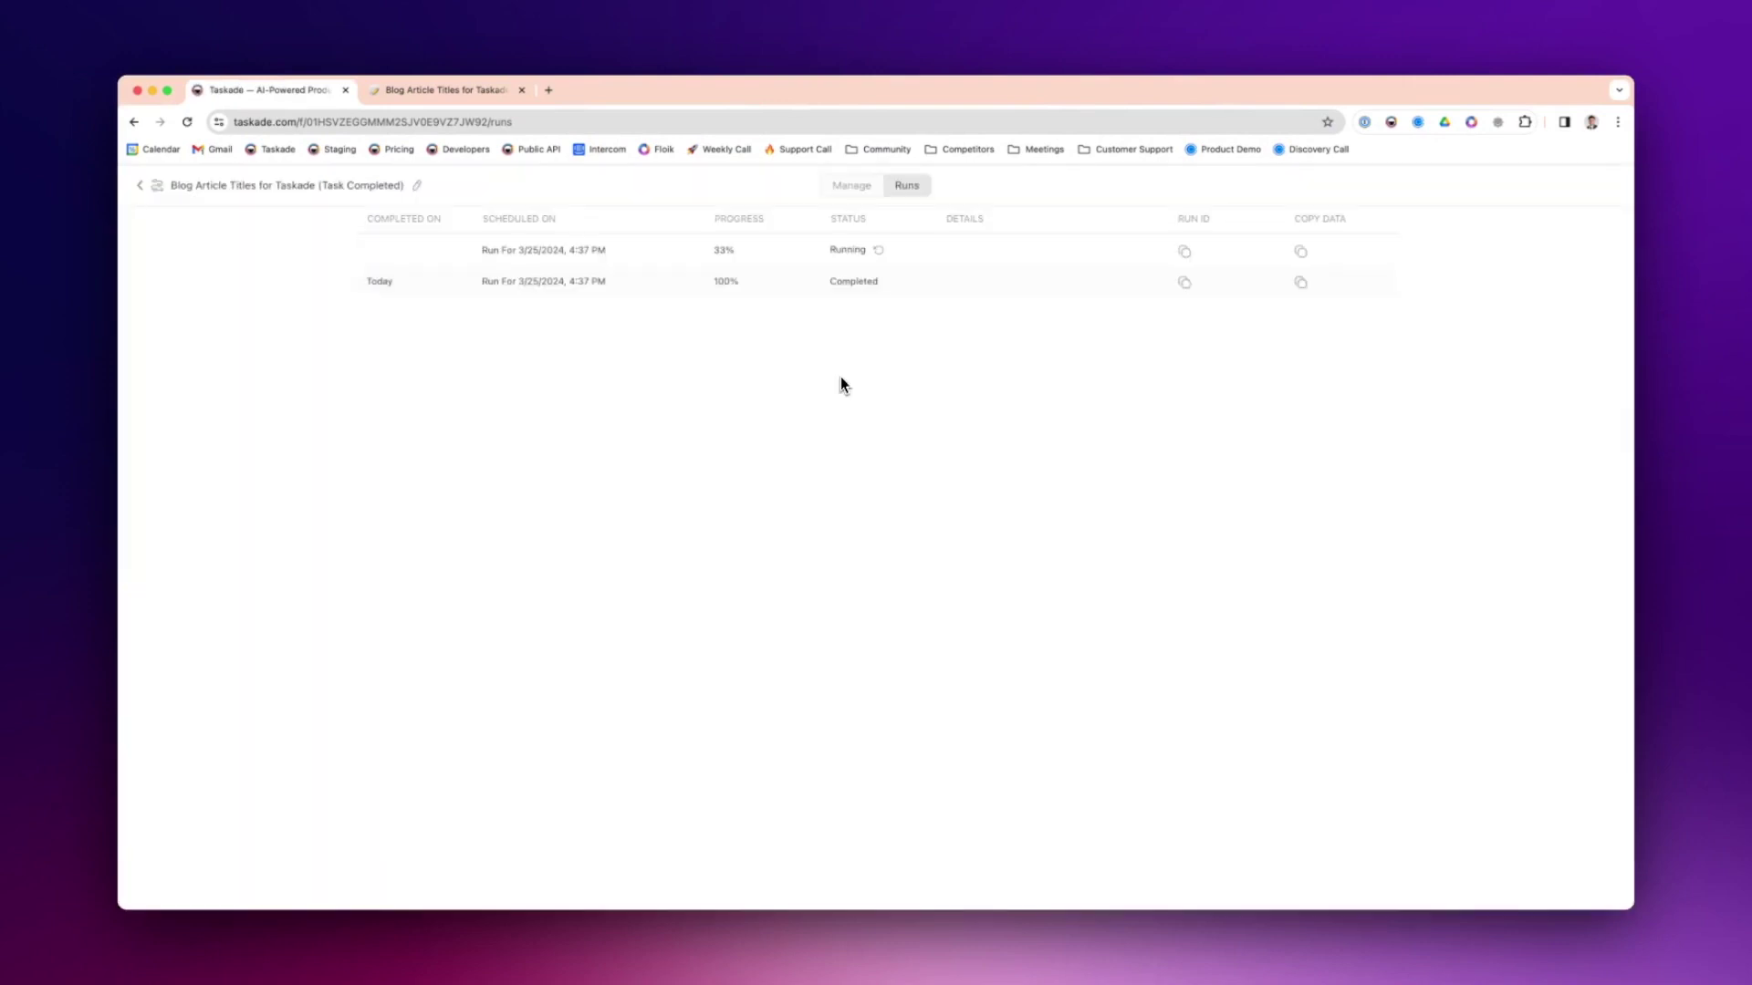
- Scroll through the generated Unlocking Productivity article, then go back to the Automations list
left_click(438, 89)
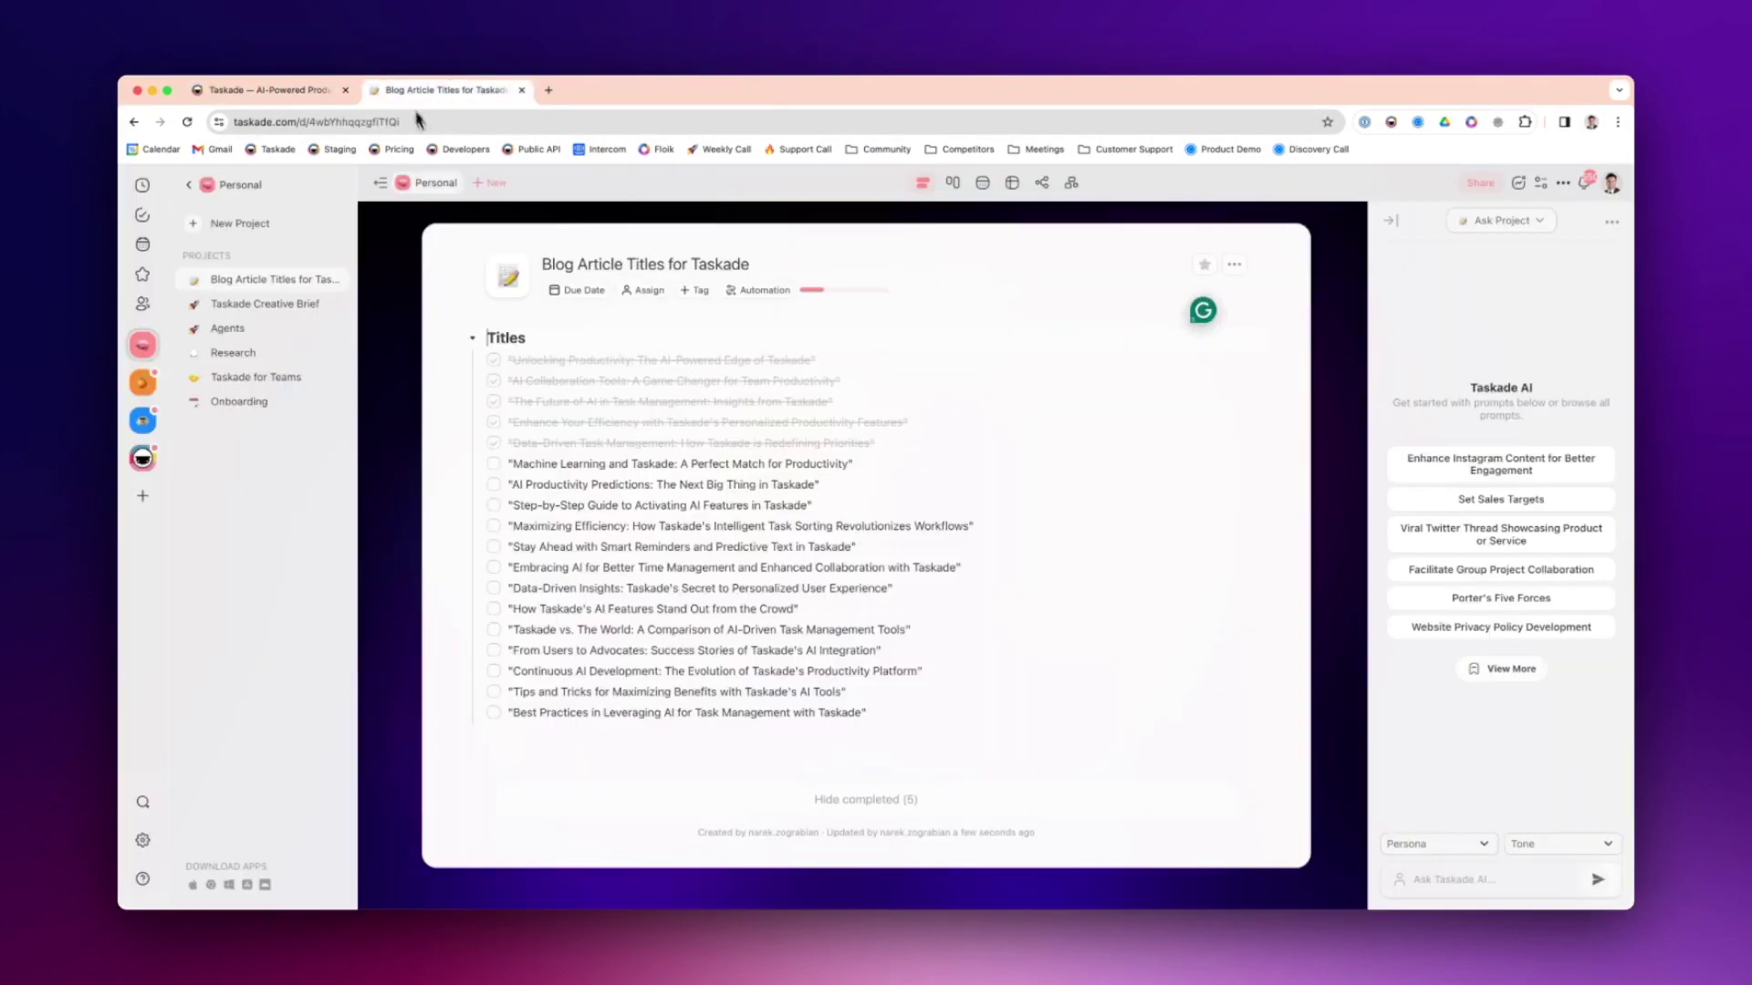
left_click(271, 198)
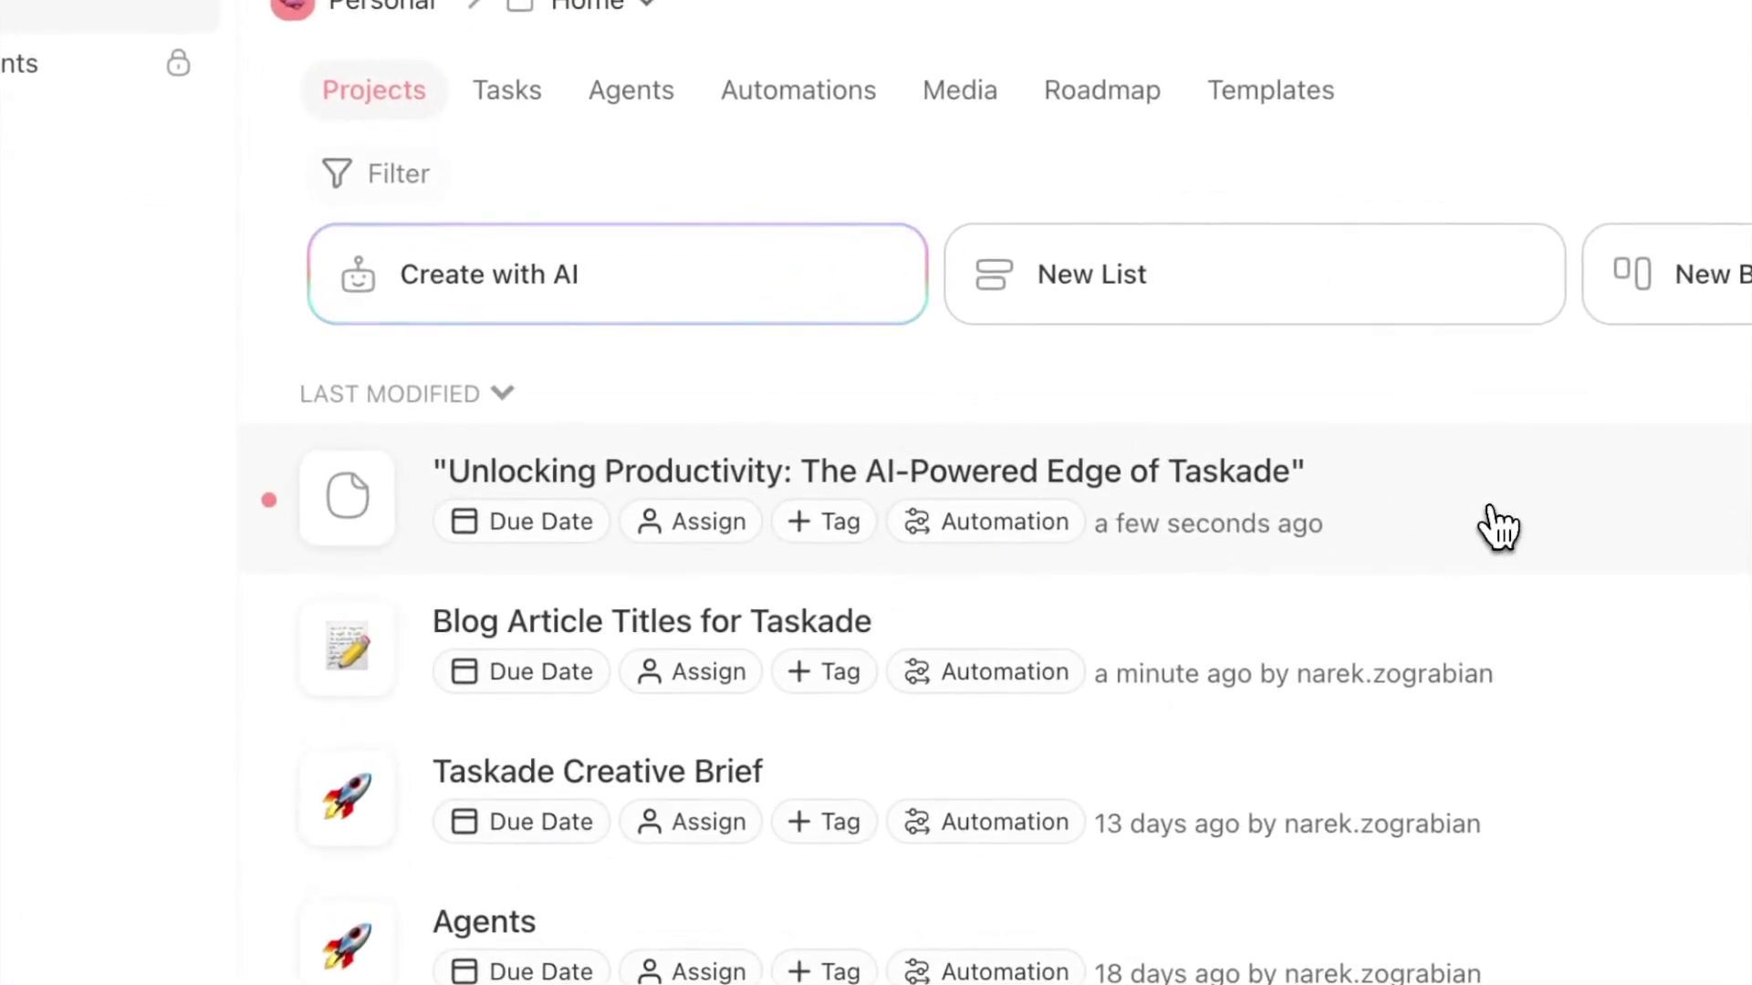
left_click(1497, 527)
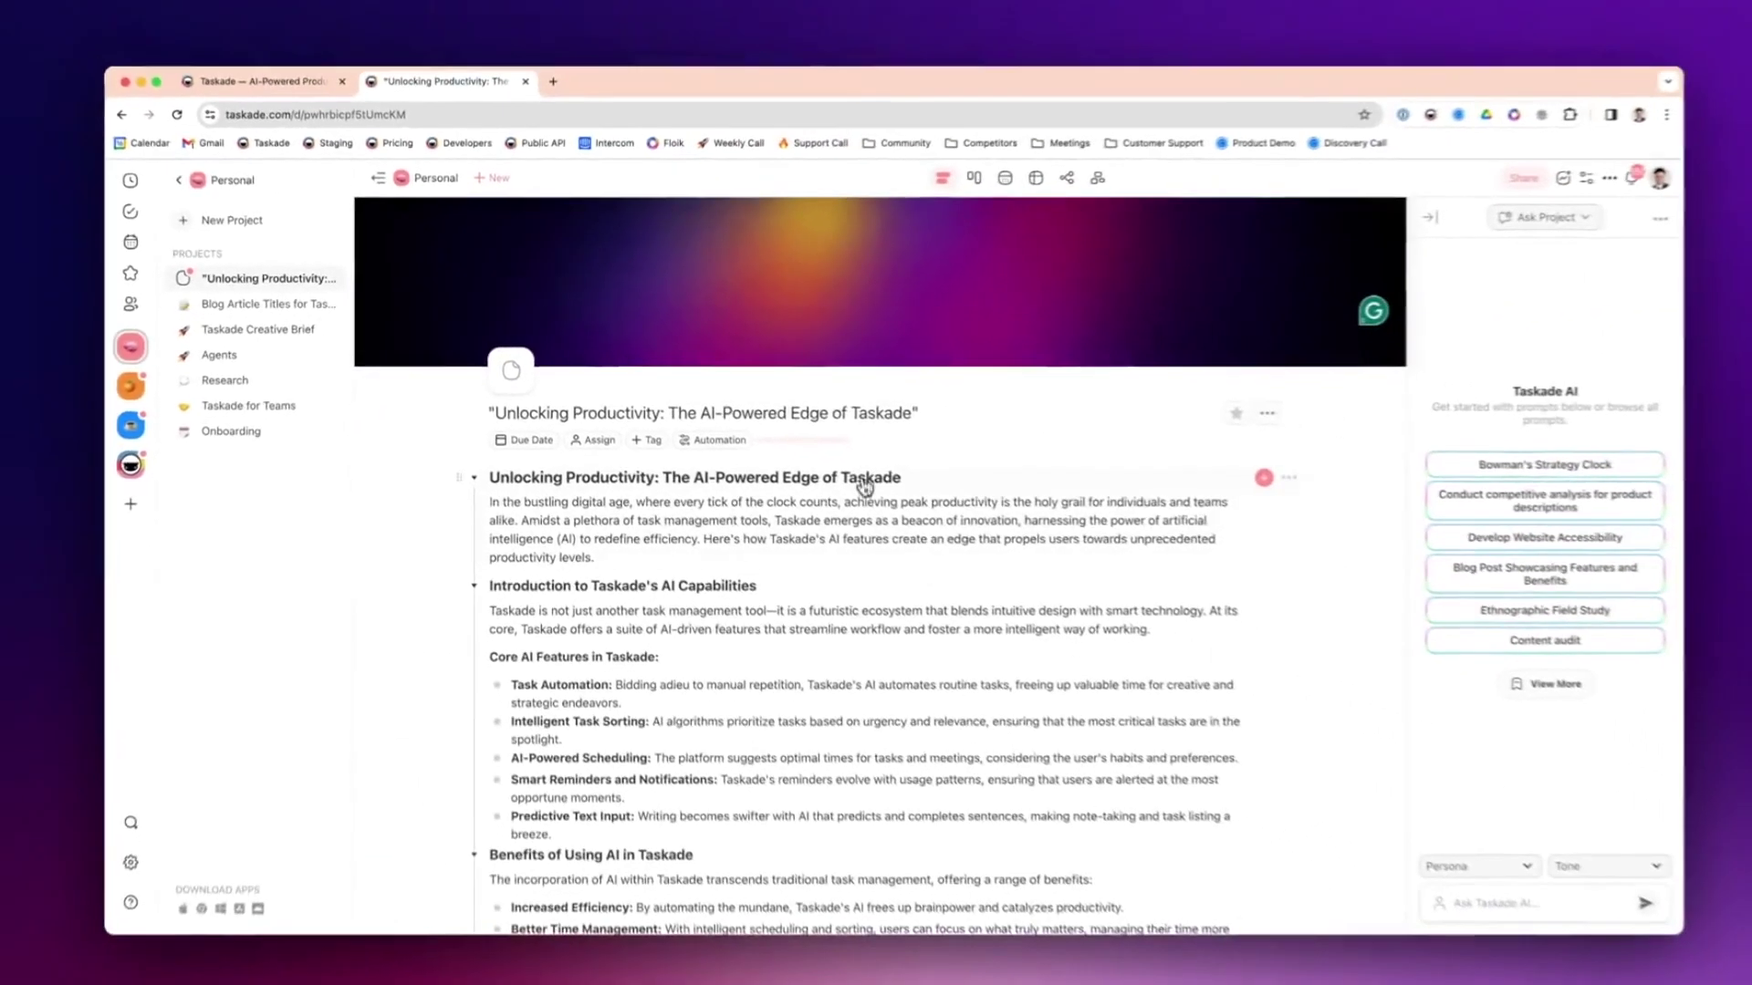
scroll(885, 461, "down", 10)
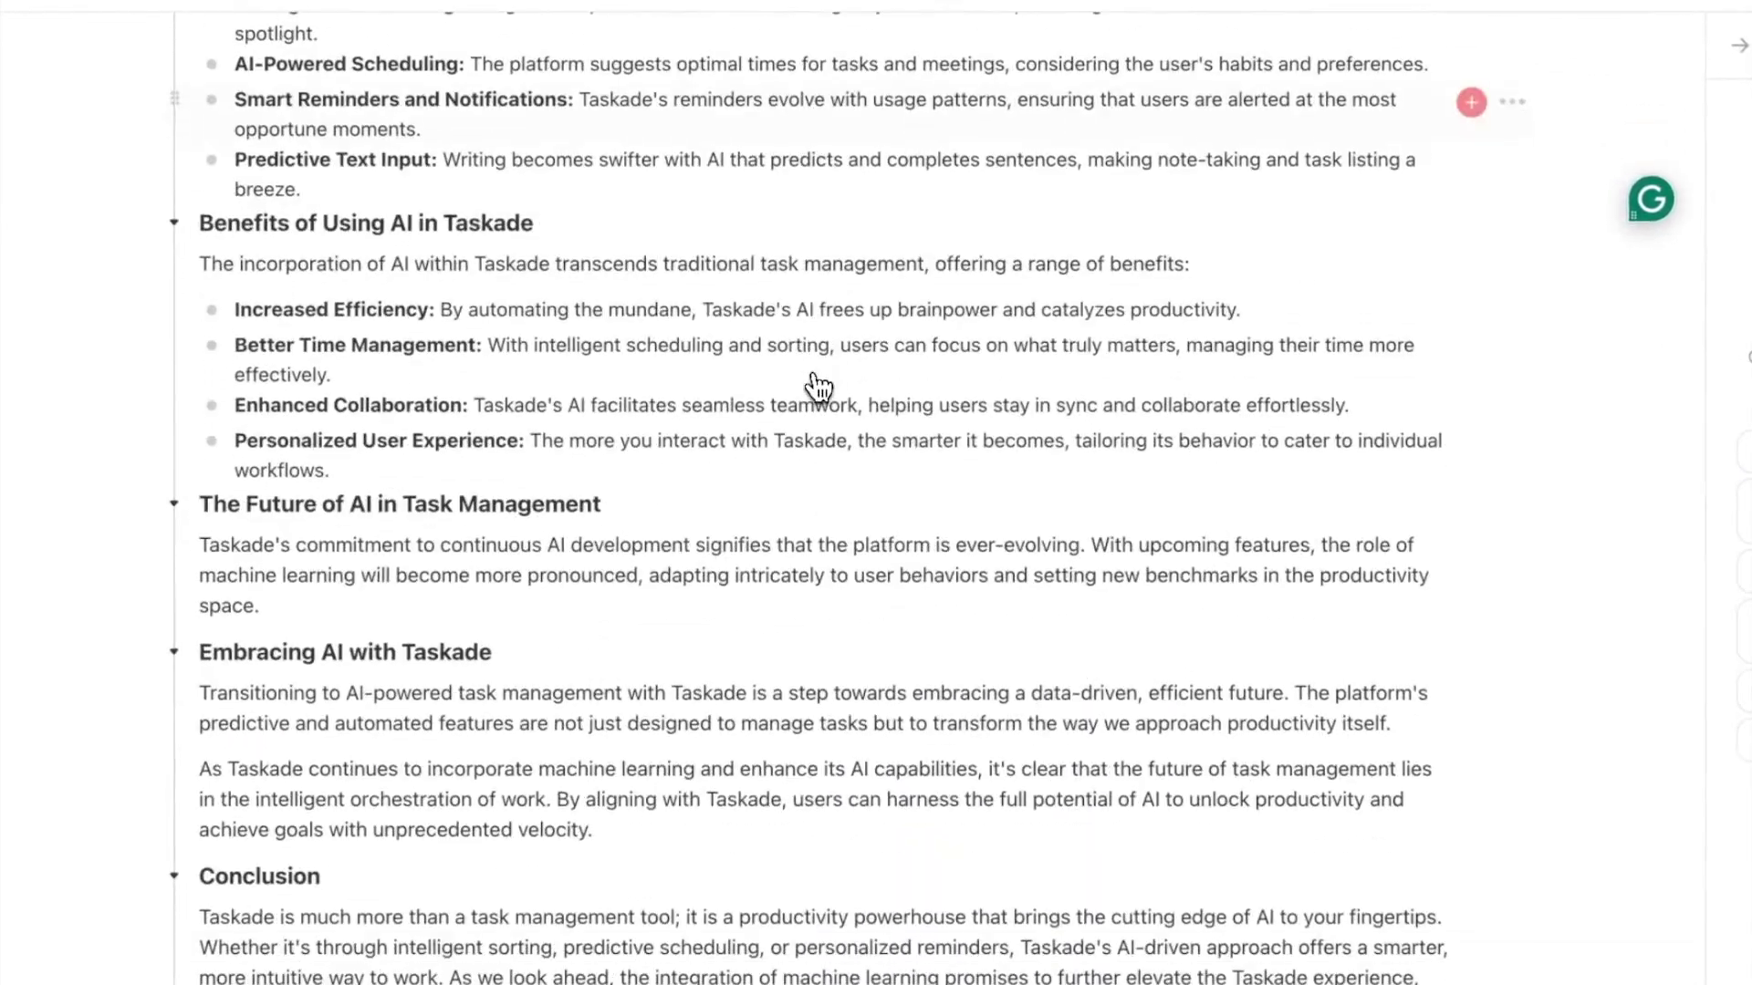
left_click_drag(703, 875, 368, 616)
scroll(383, 611, "down", 10)
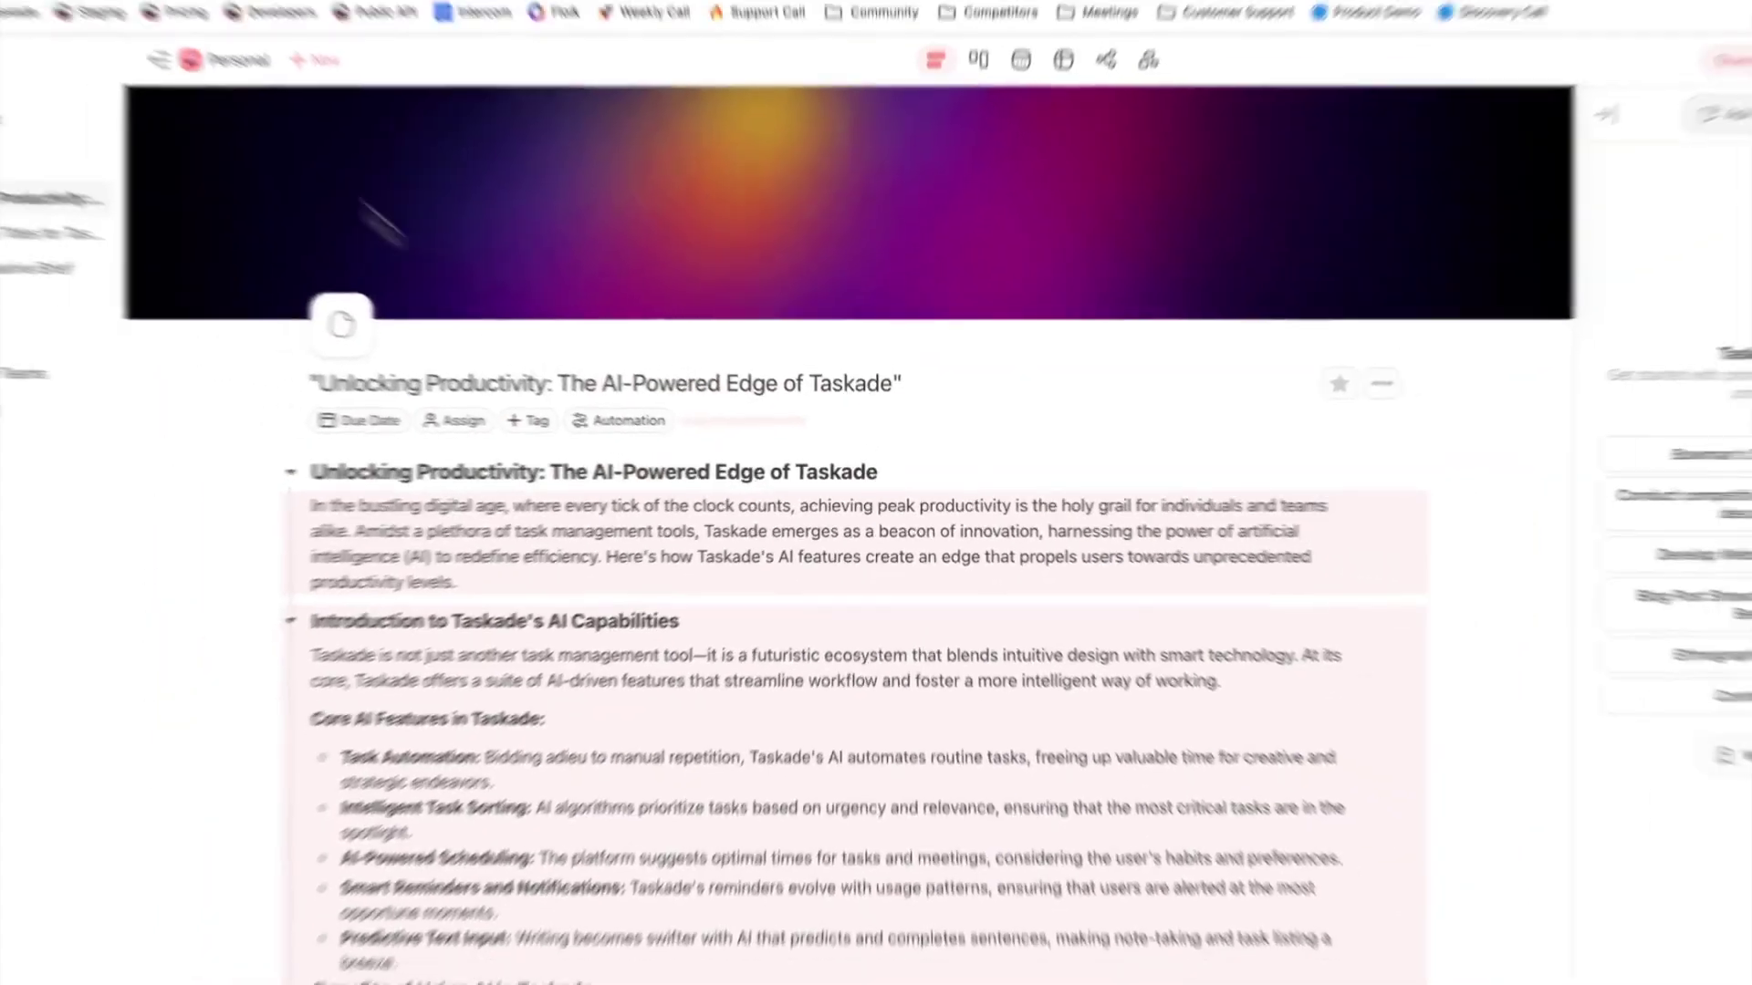
left_click(255, 73)
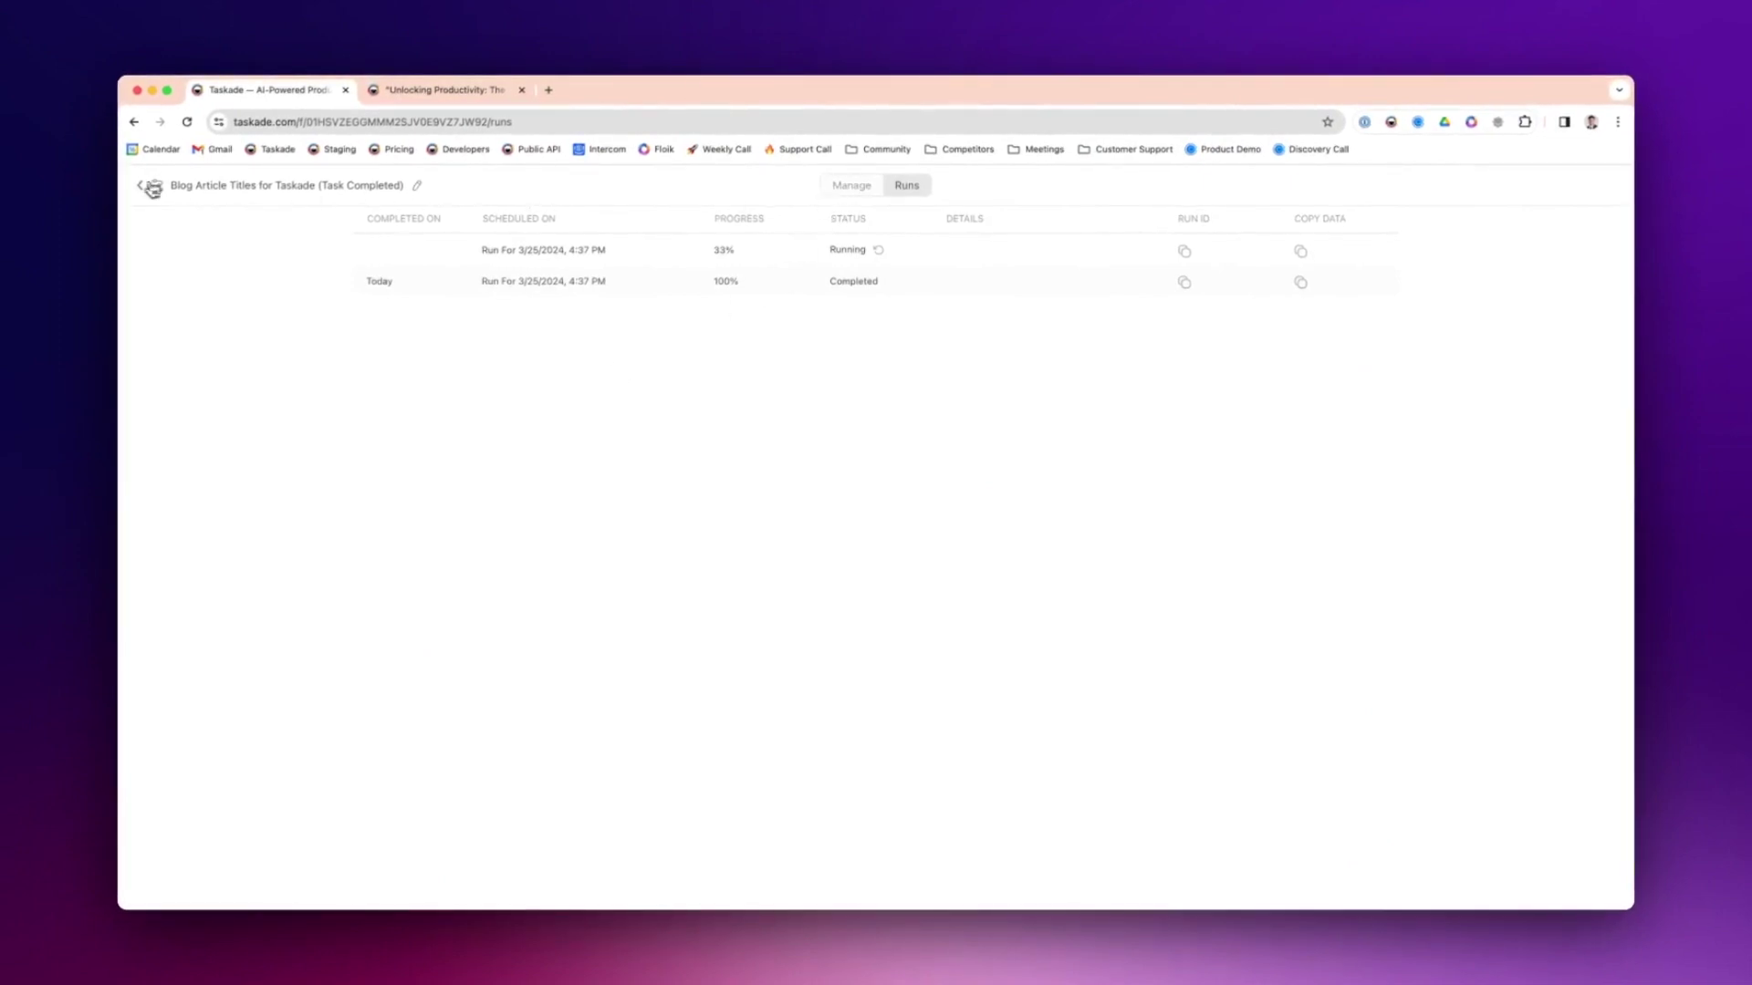
left_click(151, 187)
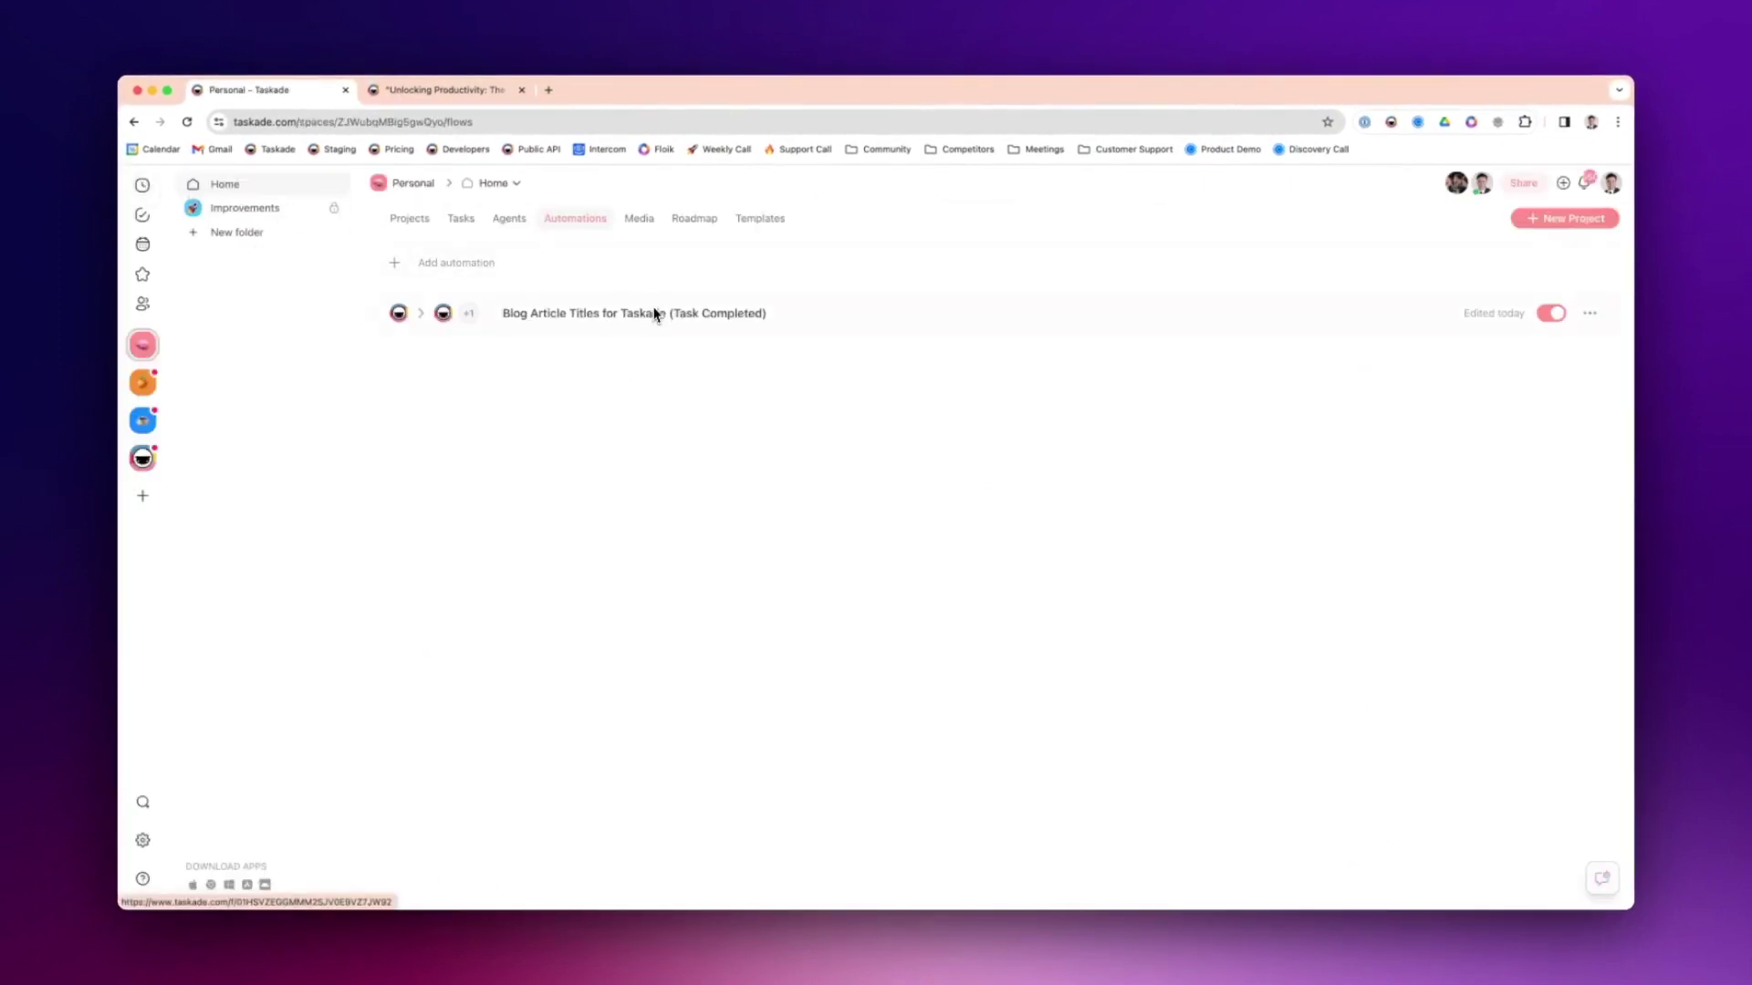
- Open the blog-title flow and append a WordPress Create Post action as its final step
left_click(730, 316)
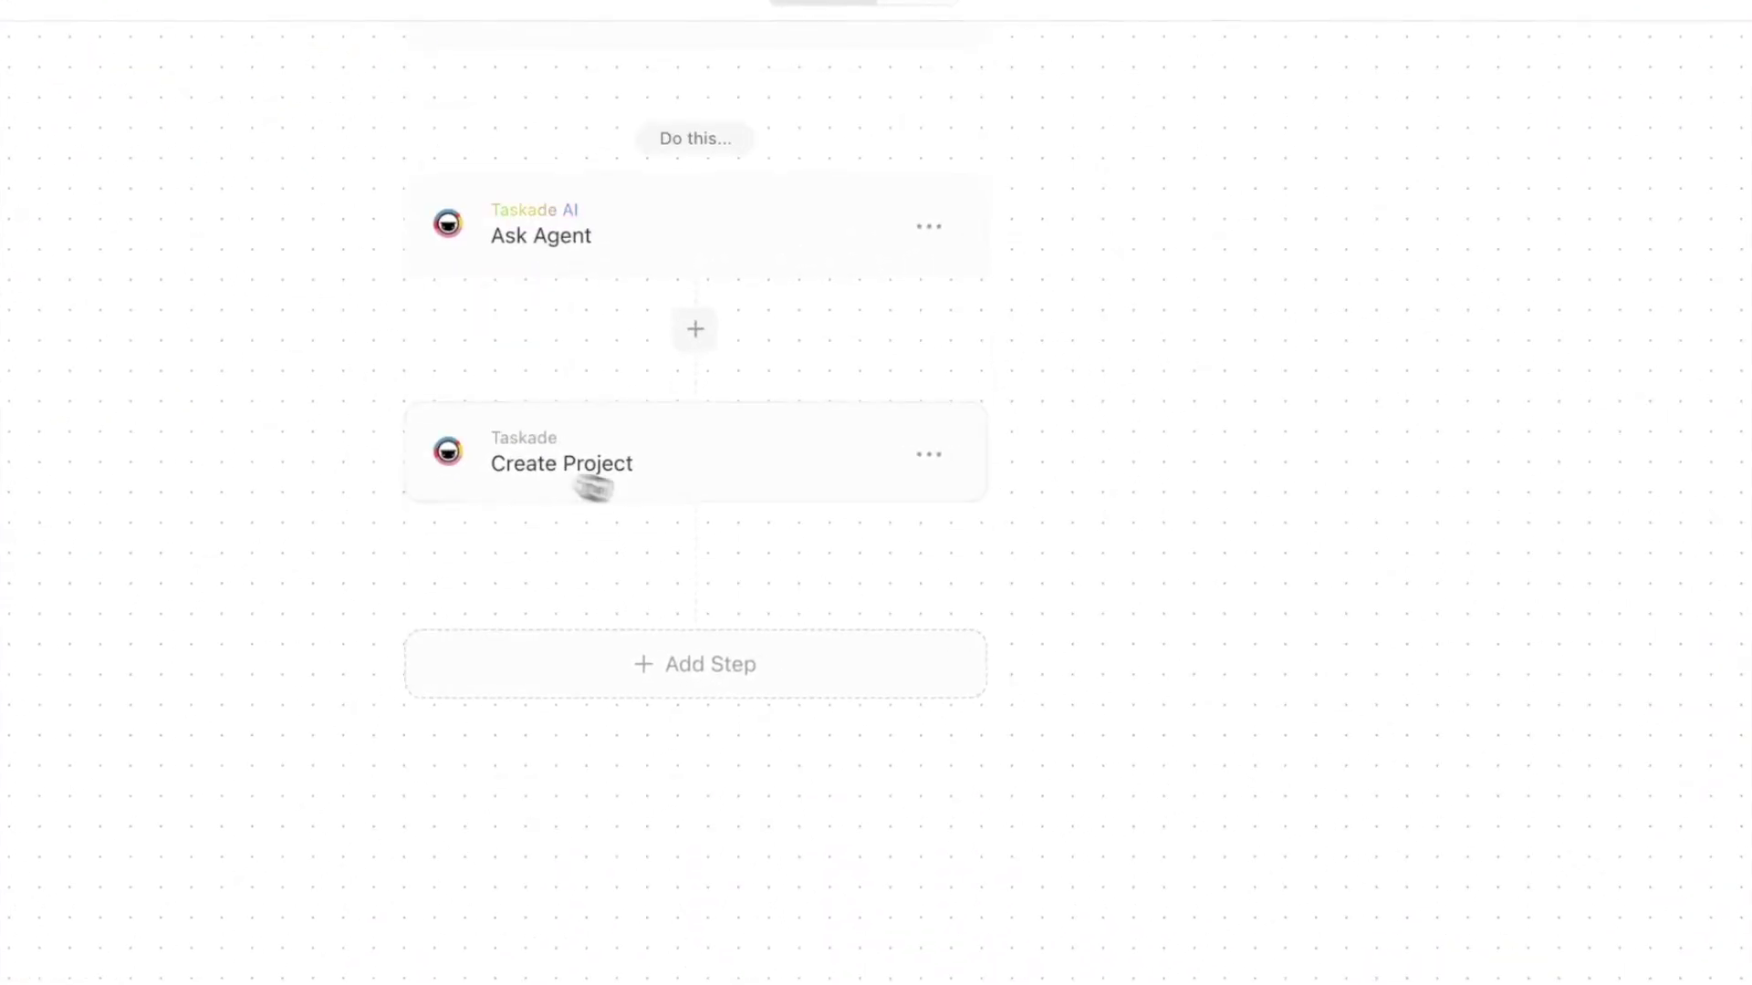
left_click(687, 671)
scroll(611, 364, "down", 10)
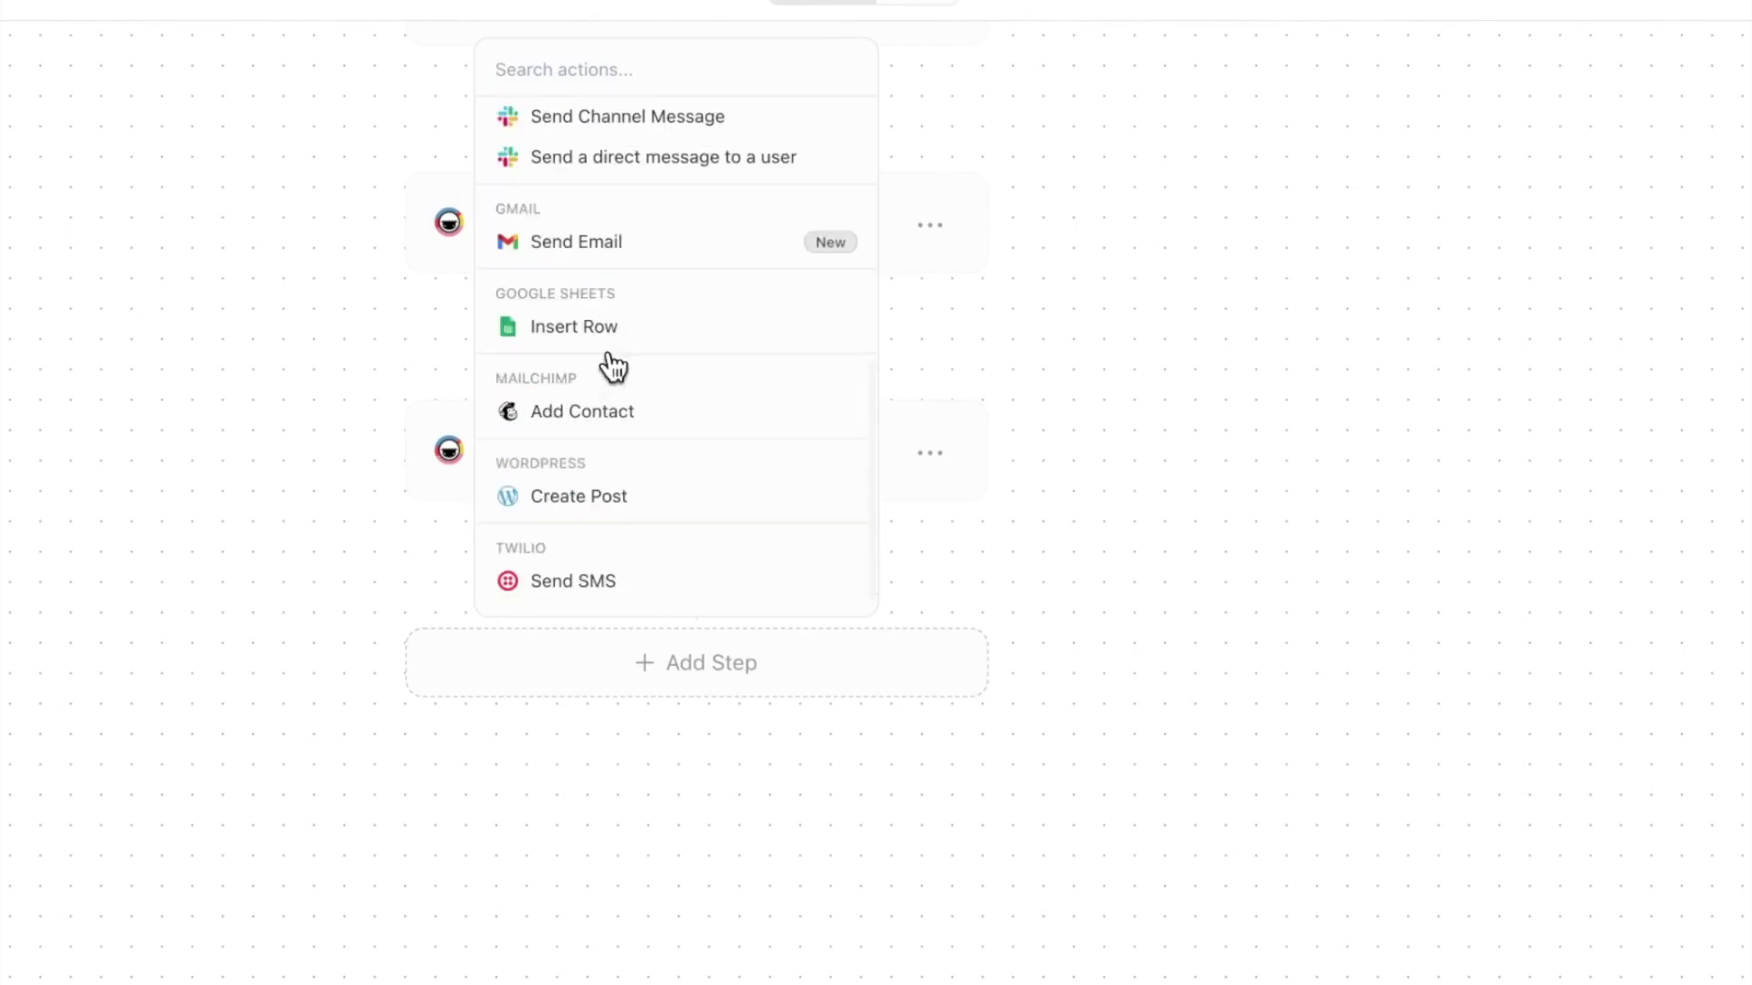
left_click(678, 511)
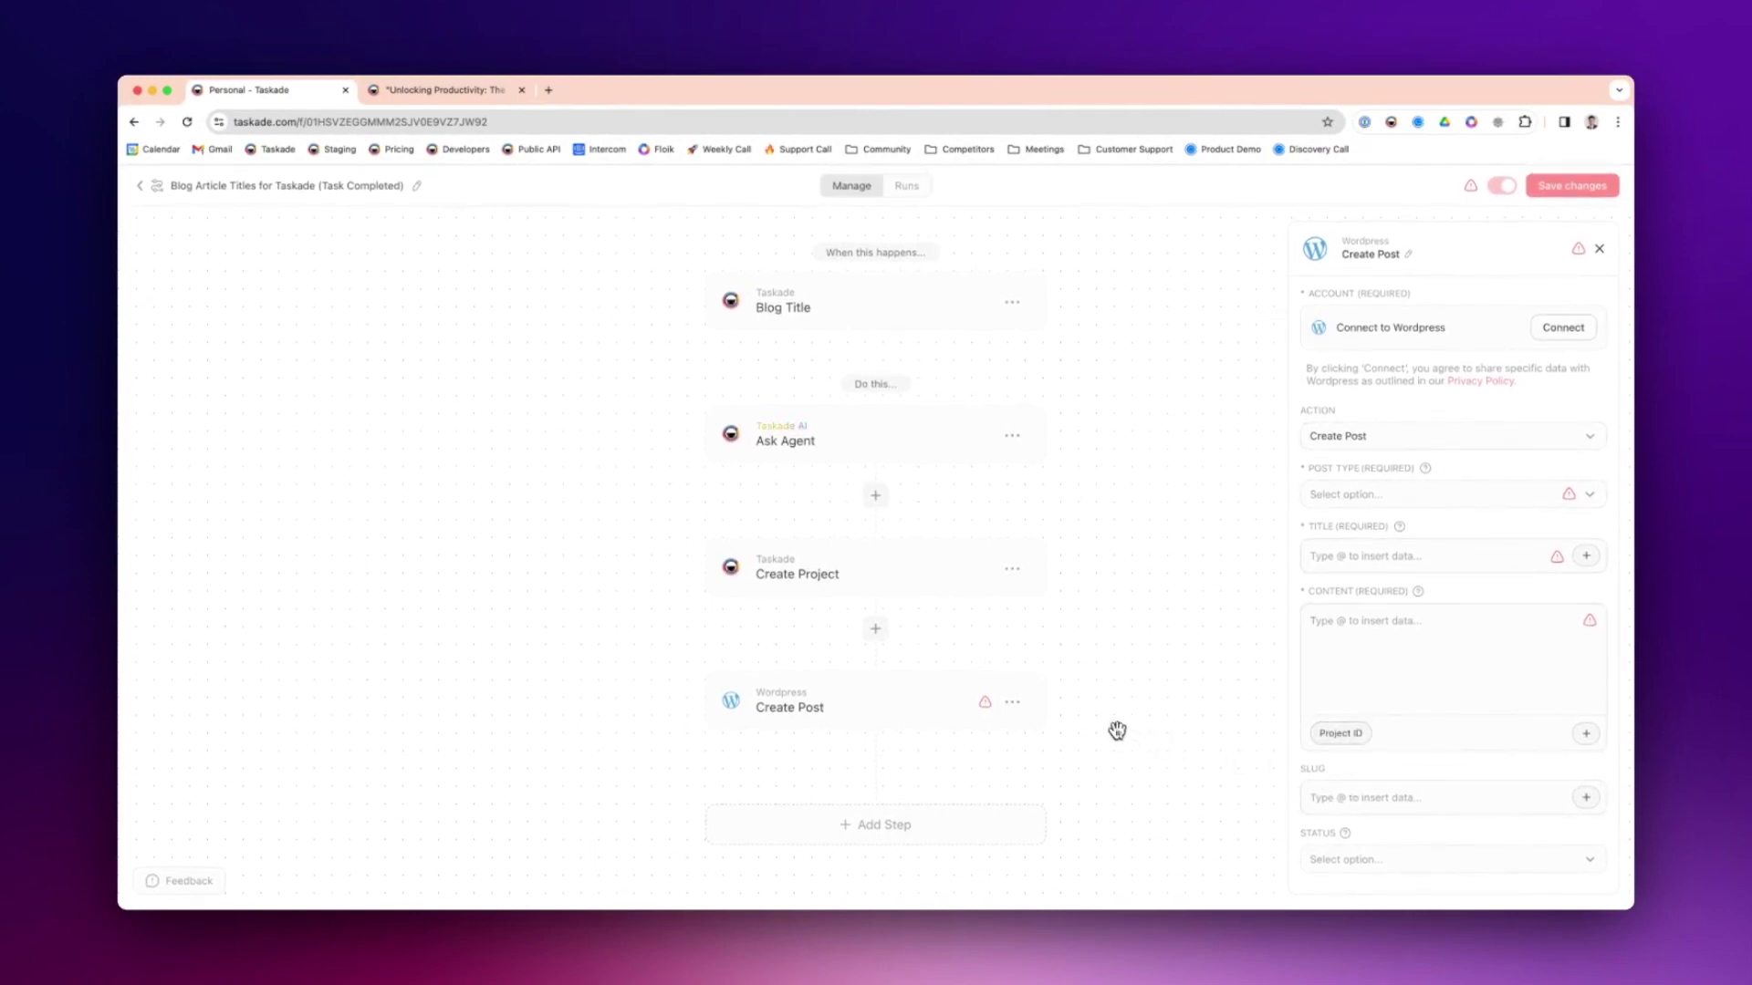
scroll(1110, 641, "up", 1)
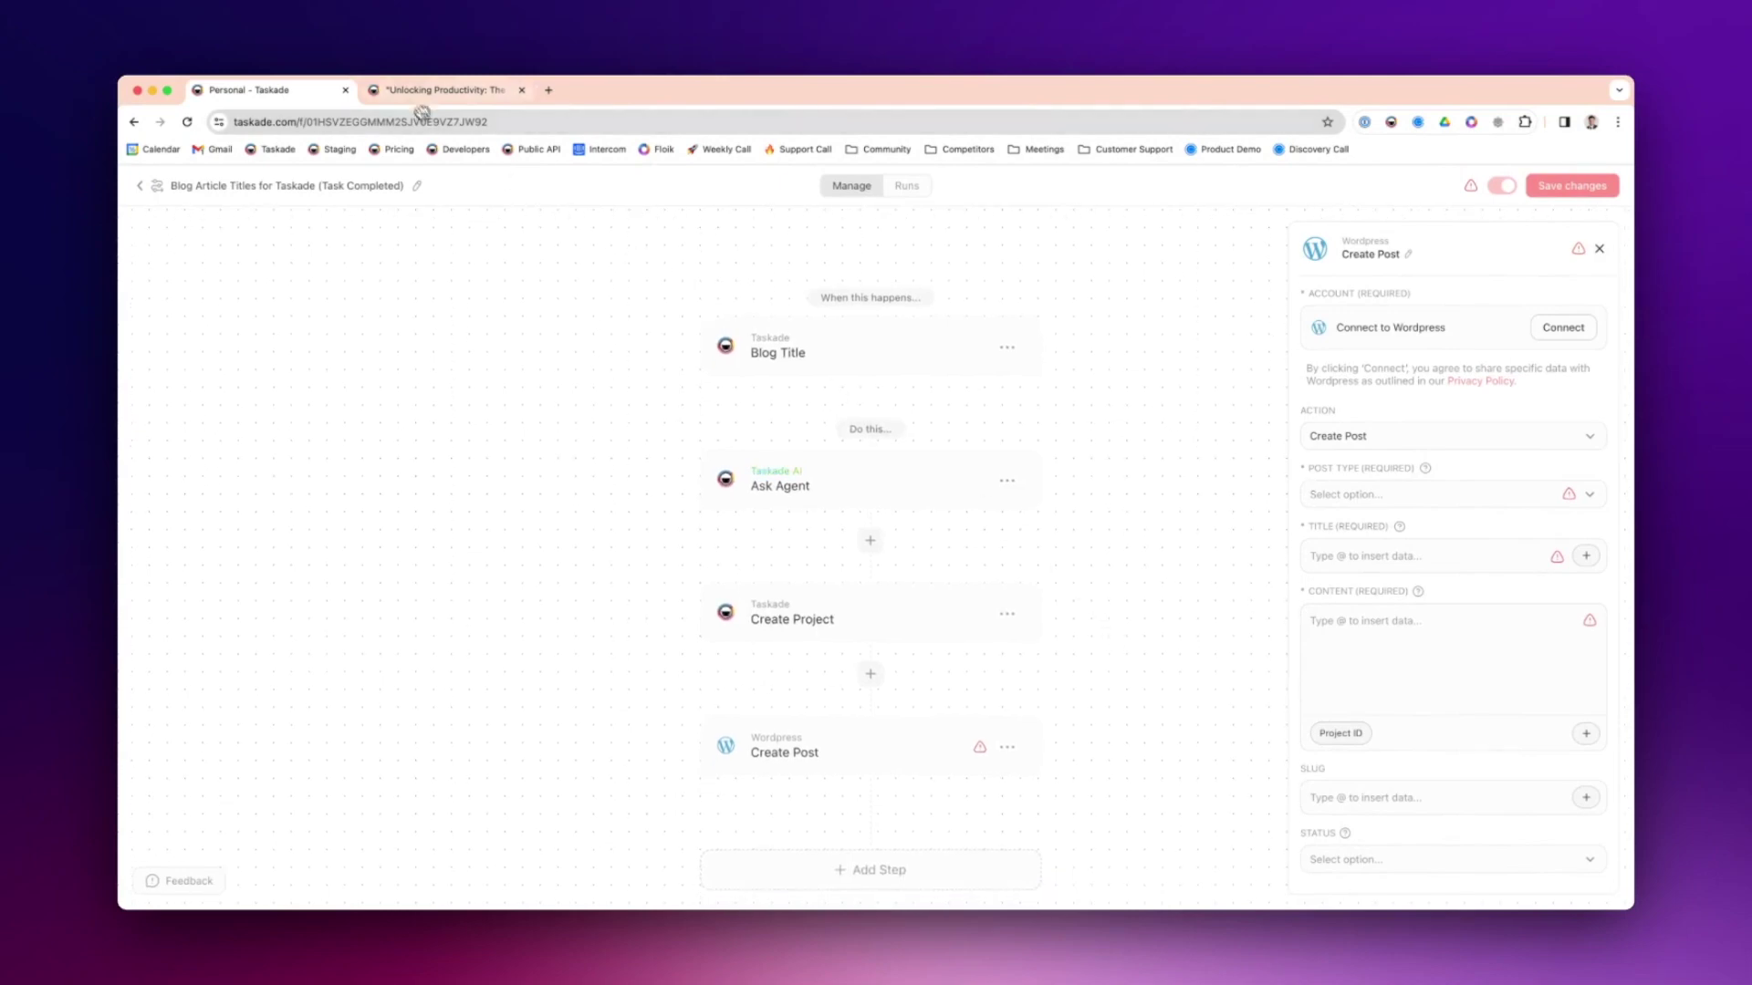
- In Blog Article Titles, check off the five titles from Machine Learning and Taskade to Stay Ahead with Smart Reminders
left_click(466, 91)
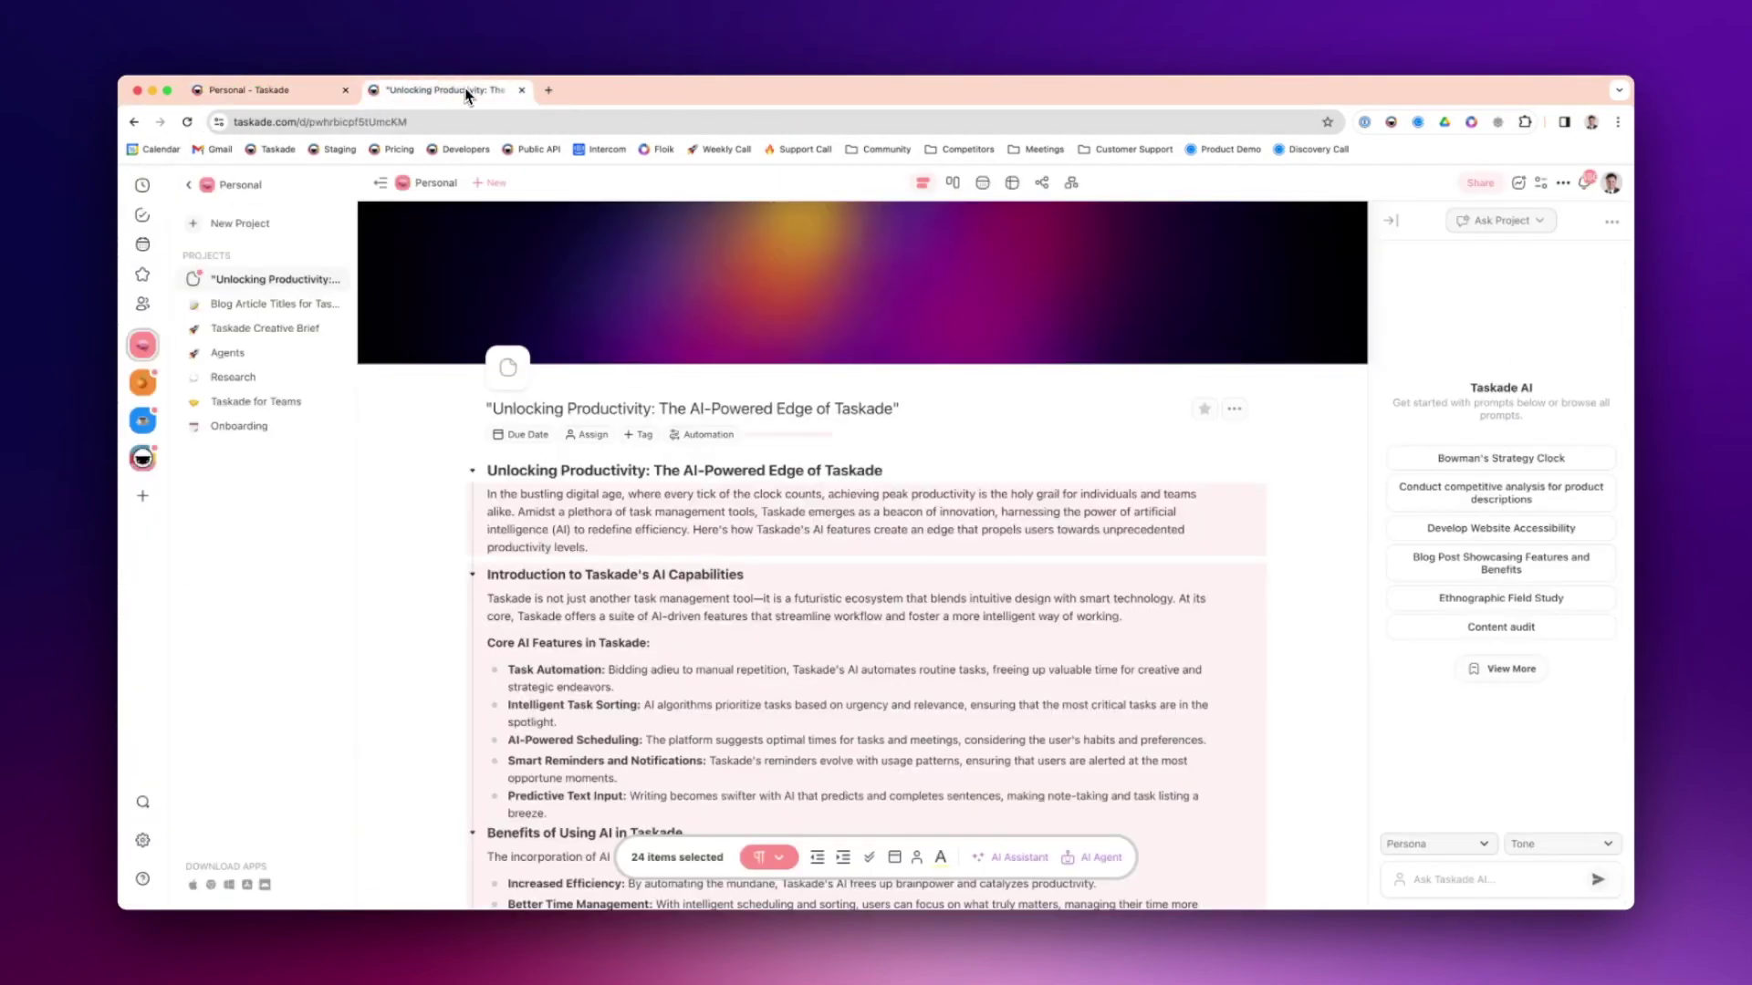
left_click(409, 183)
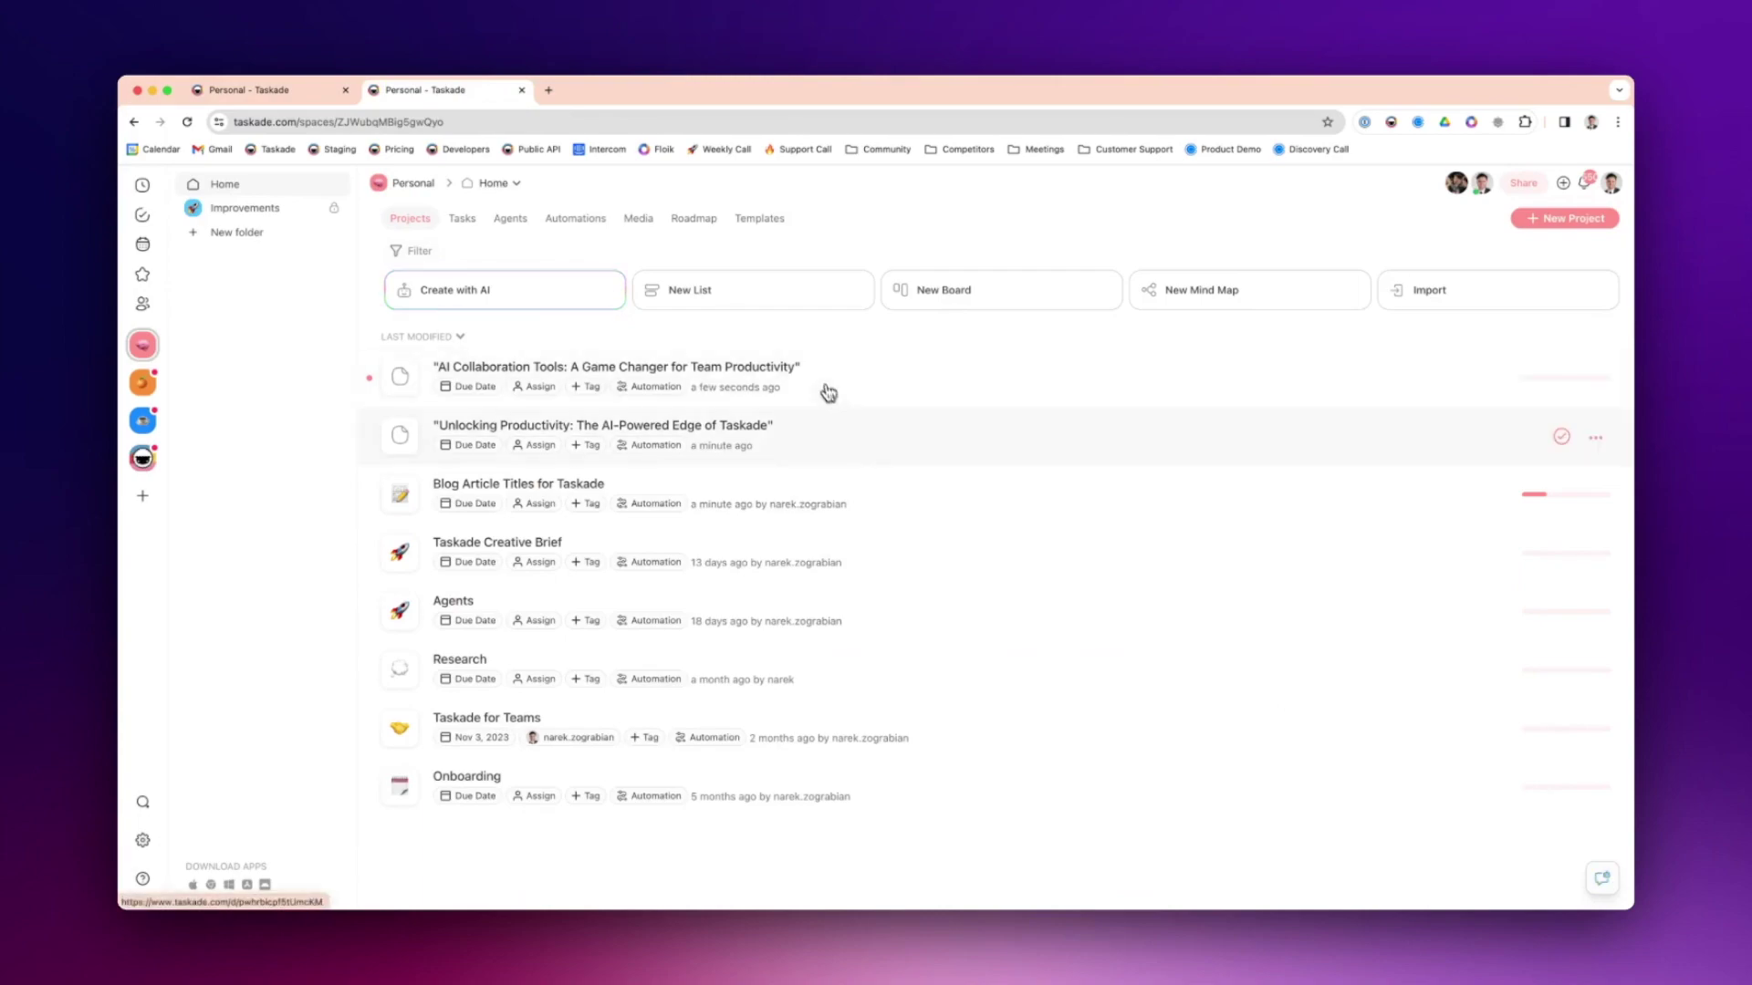
left_click(827, 441)
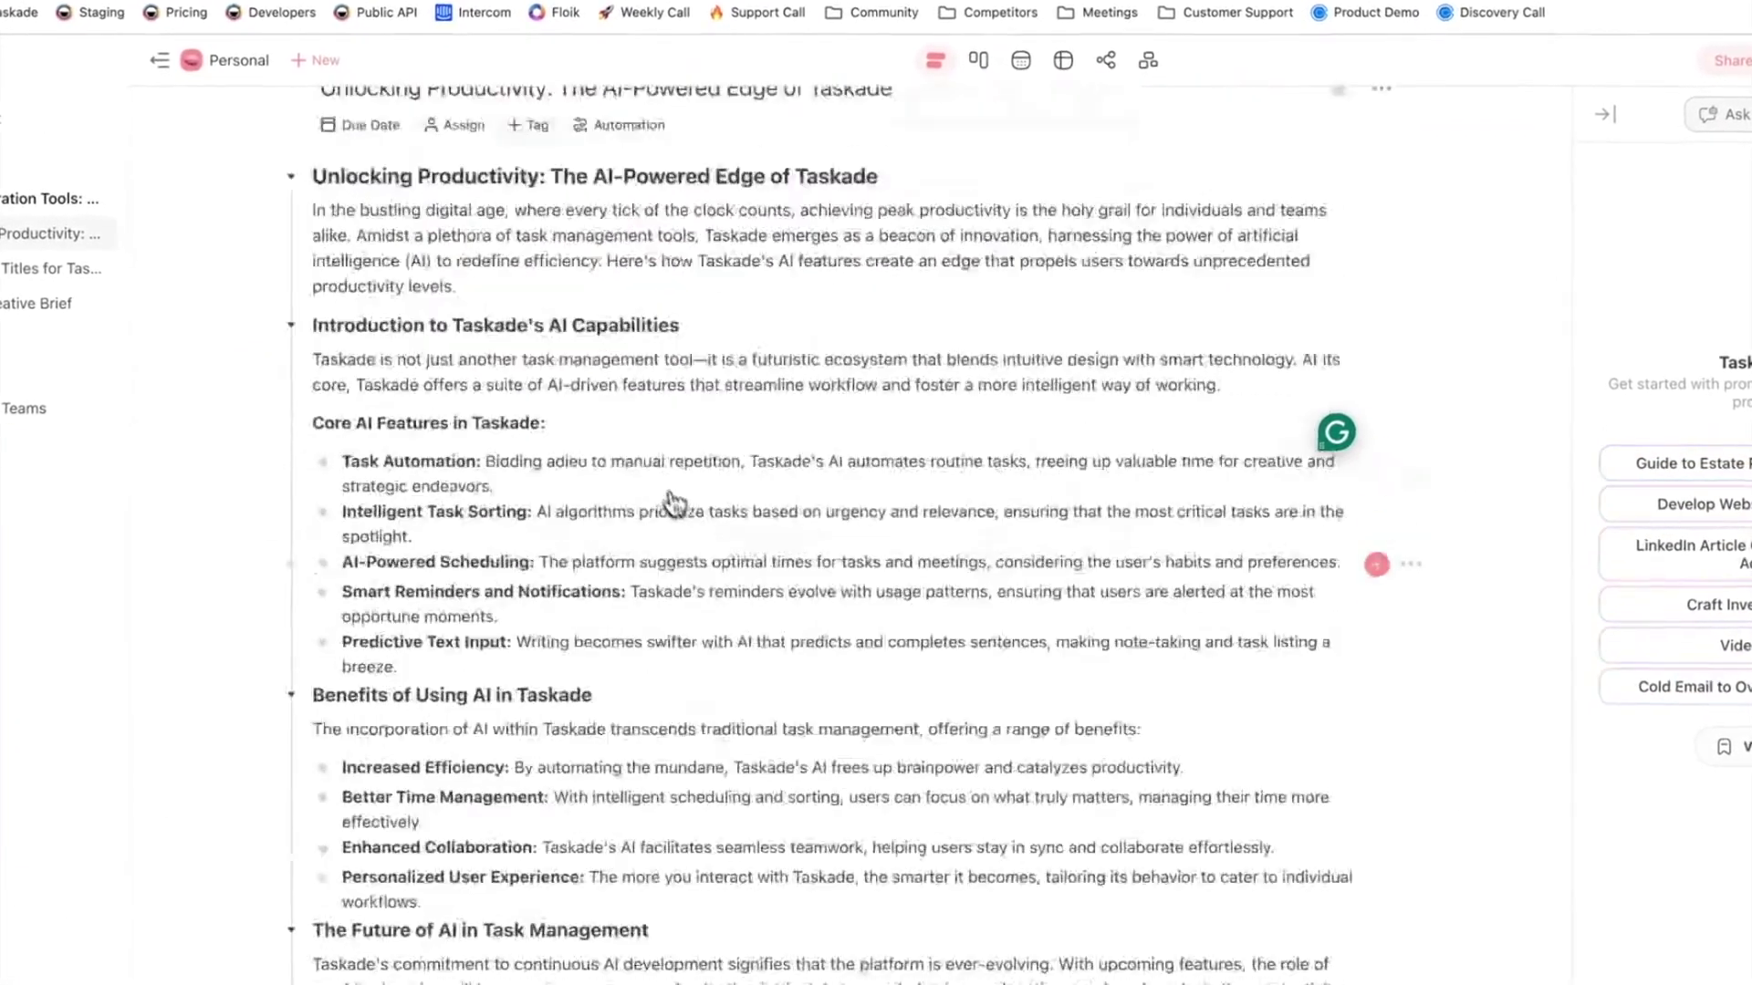
left_click(234, 59)
left_click(874, 491)
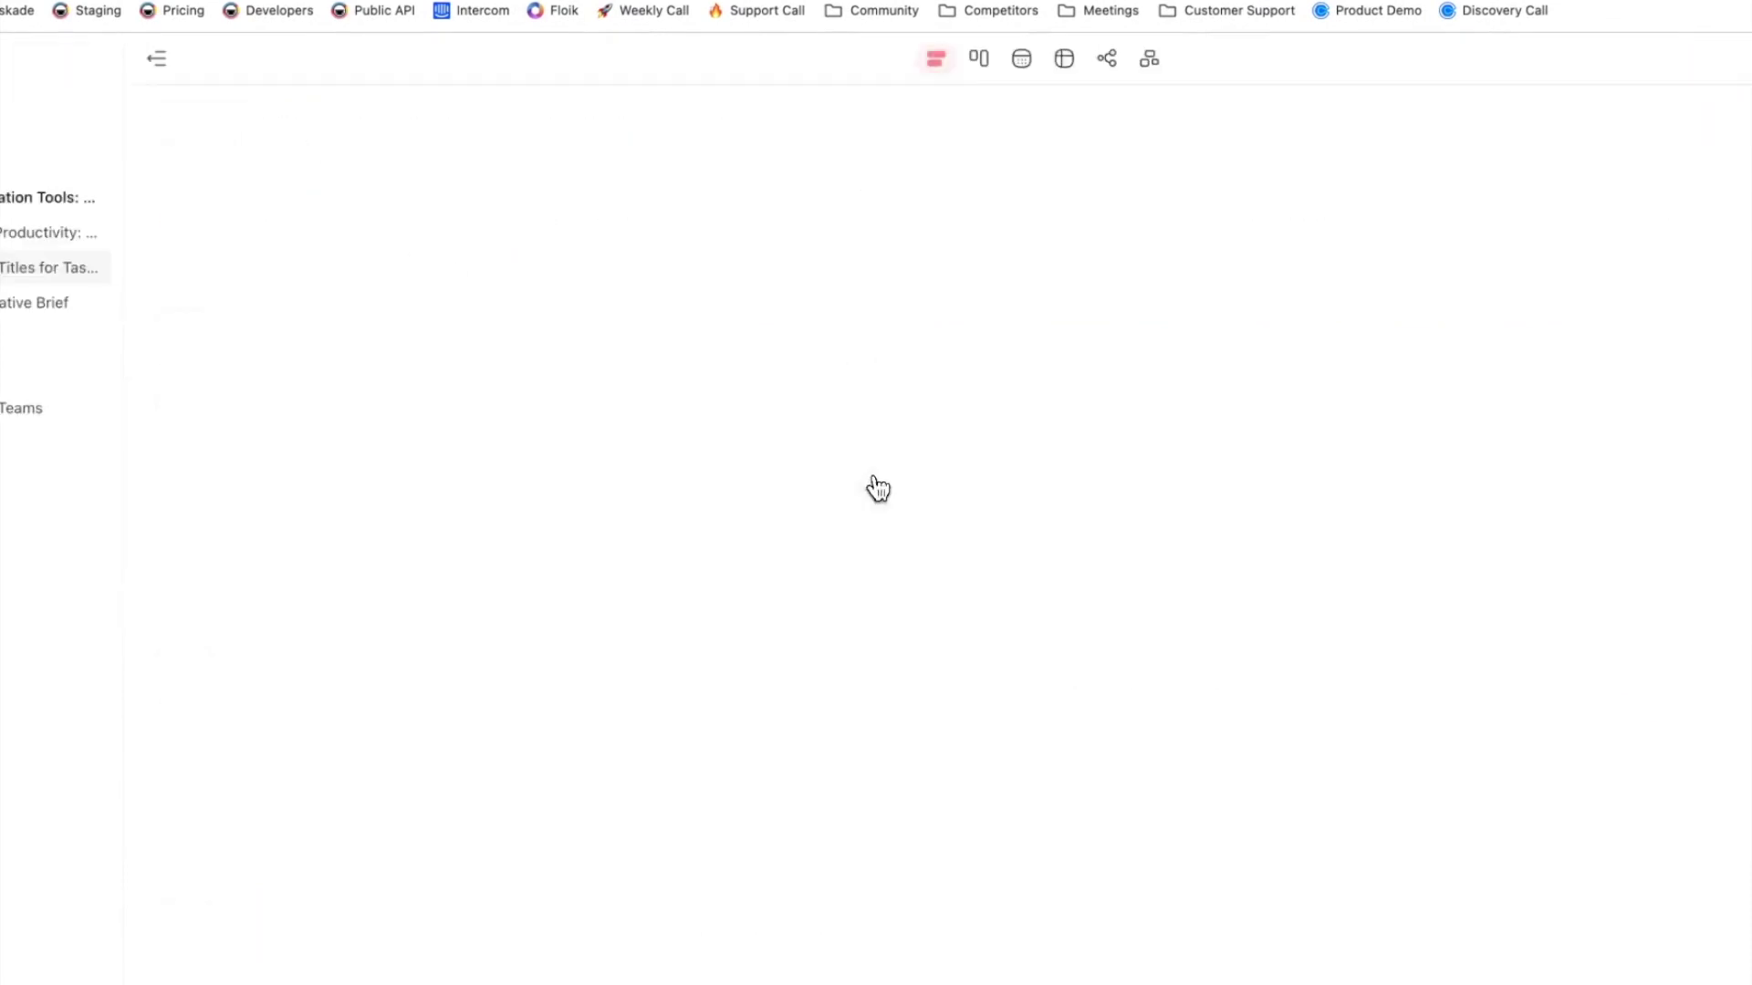
left_click_drag(840, 474, 828, 558)
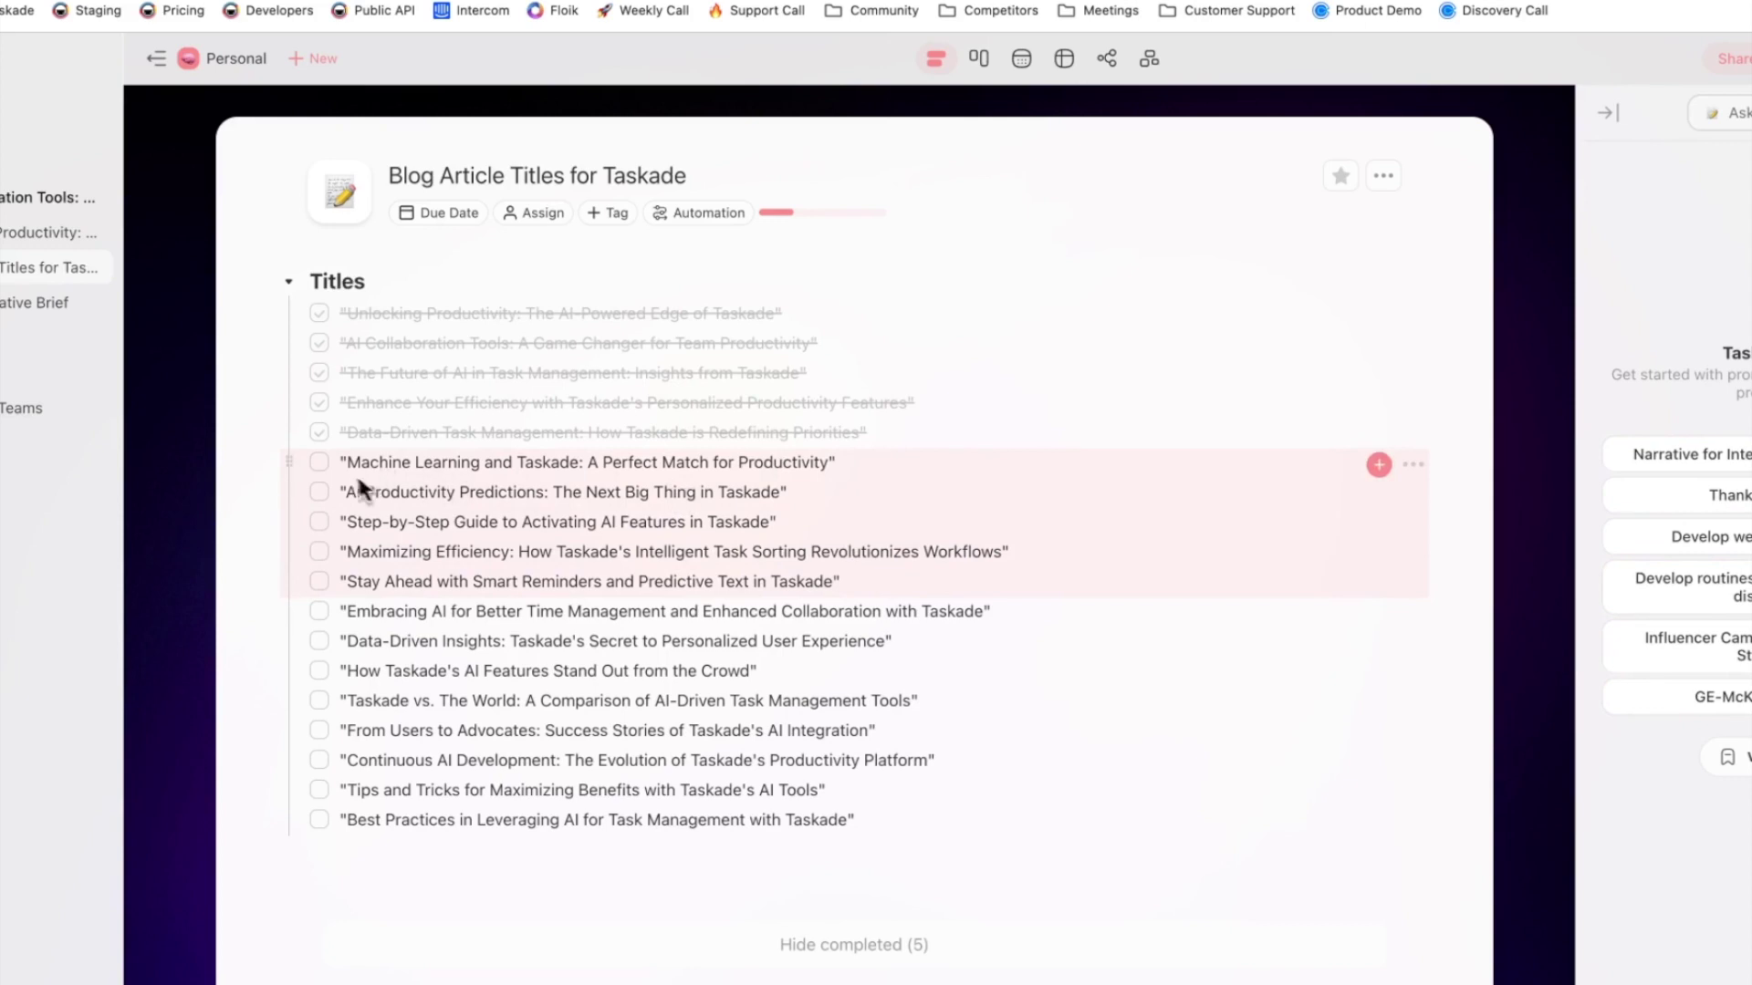
left_click(319, 462)
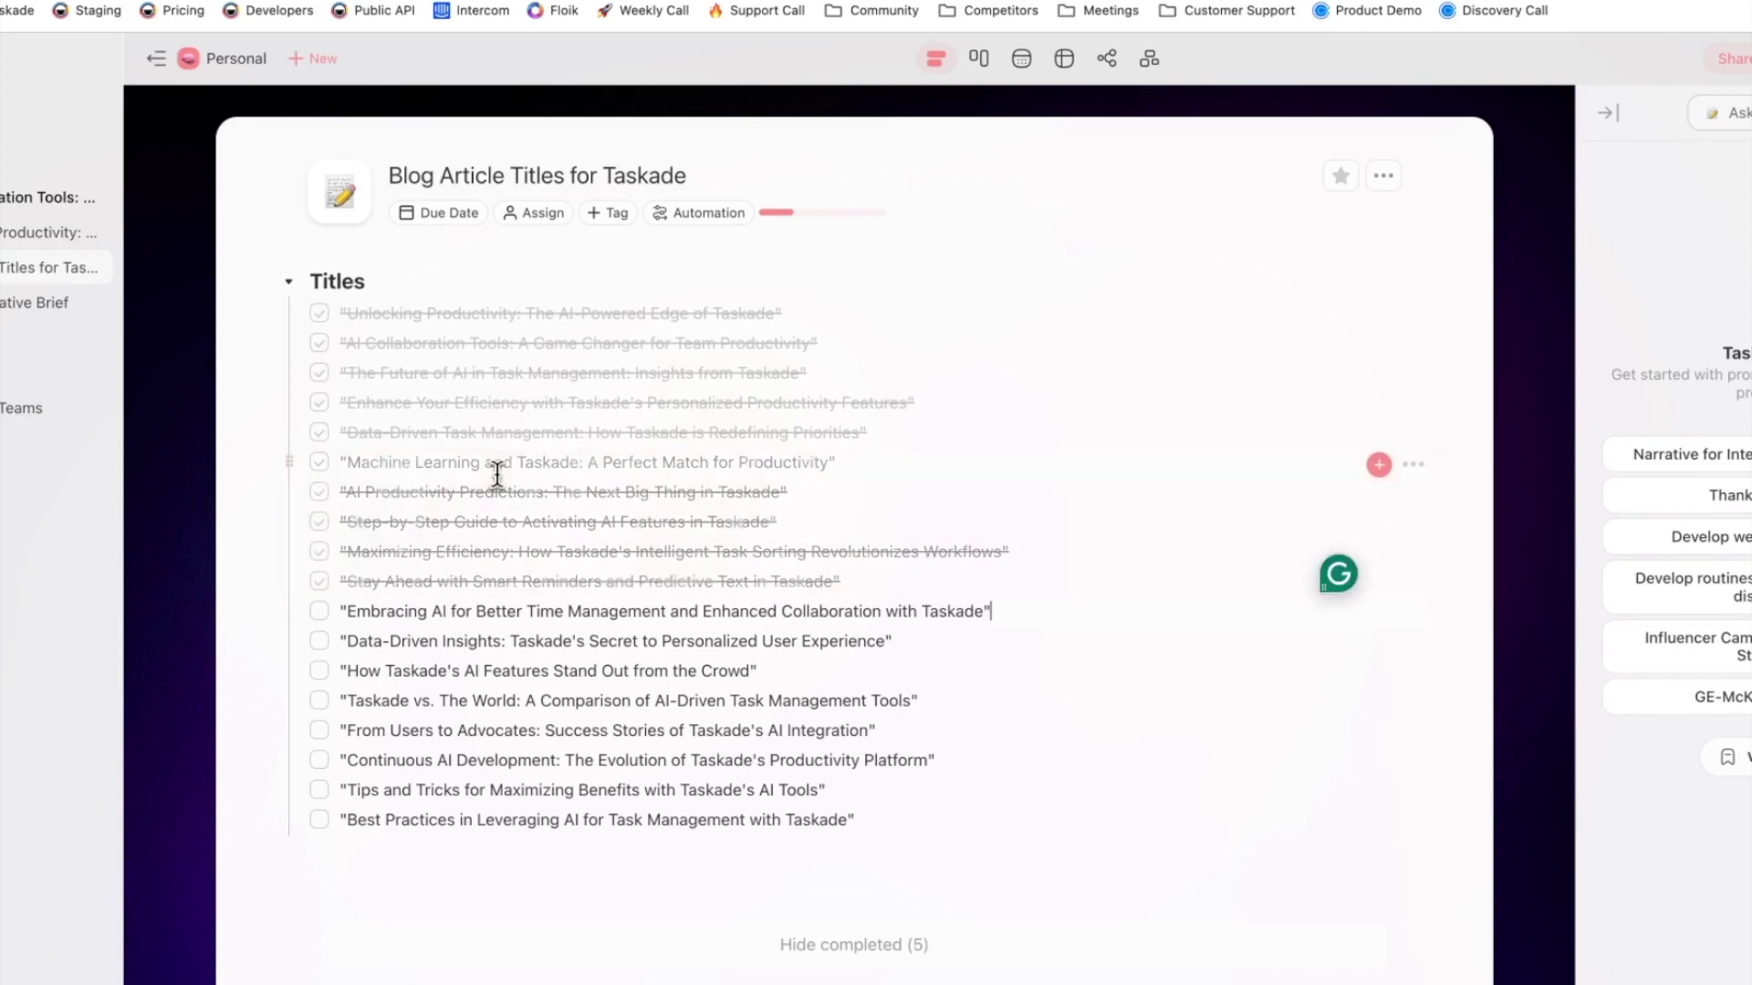
left_click_drag(838, 465, 885, 627)
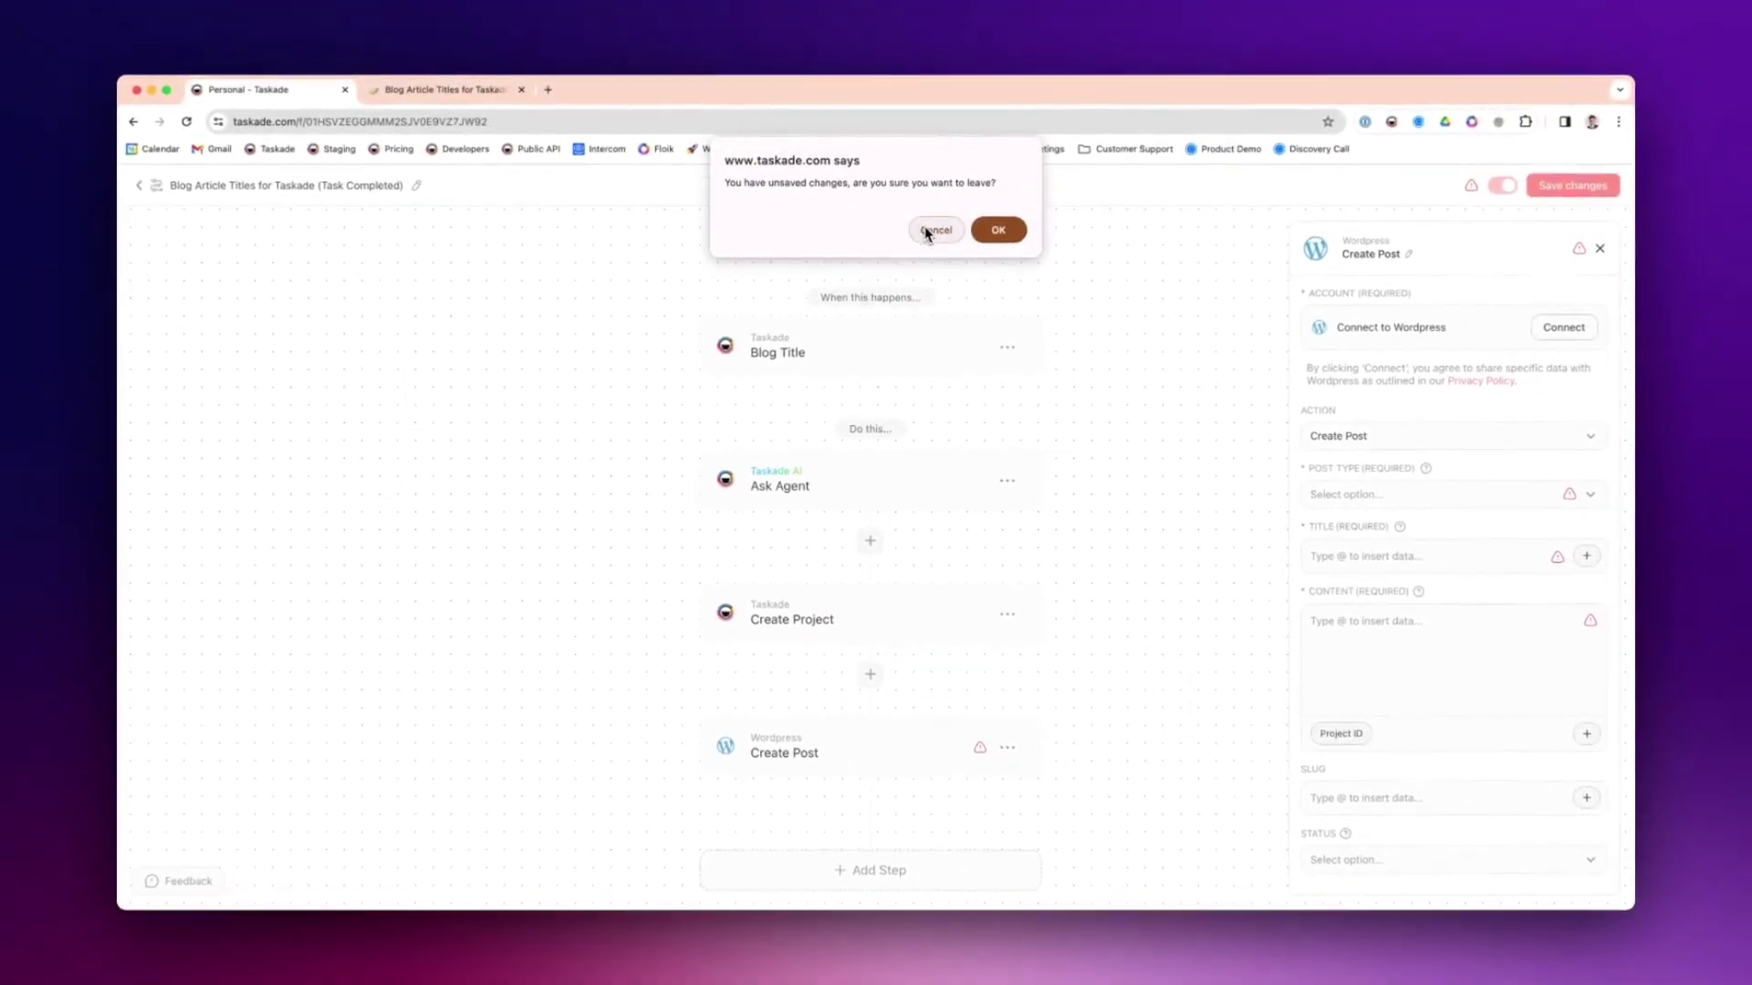
- Discard the unsaved editor changes to reach the automation's Runs list of completed runs
left_click(973, 236)
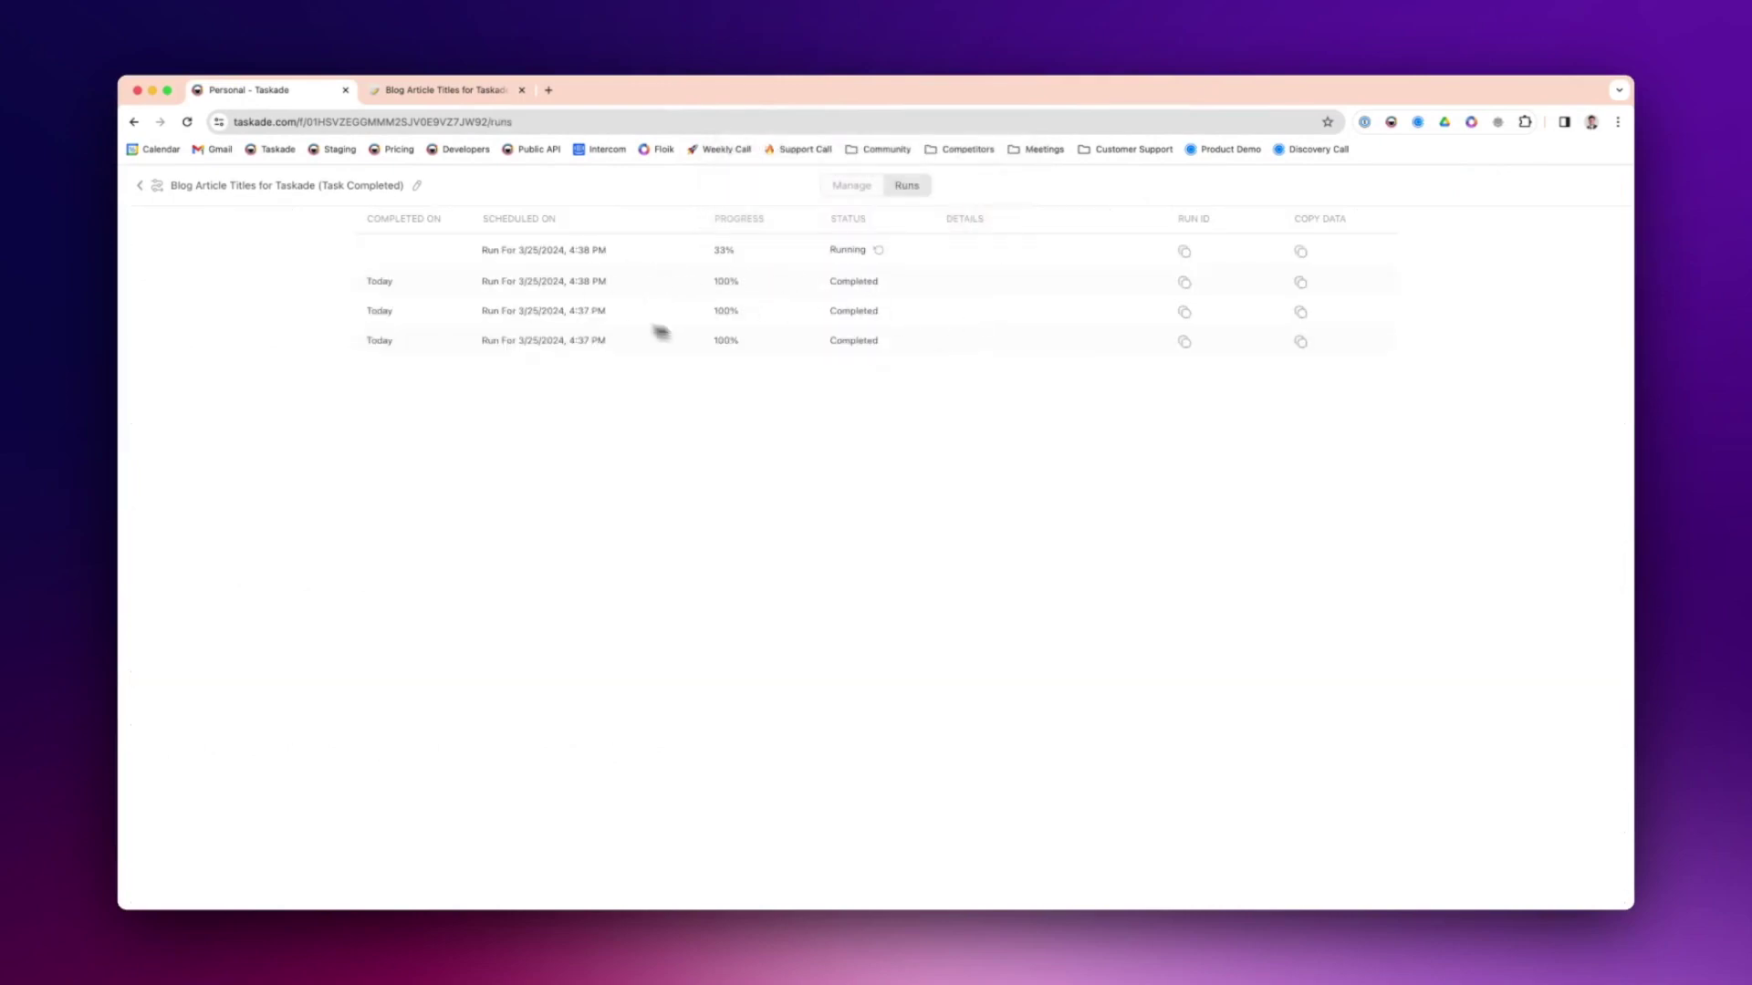